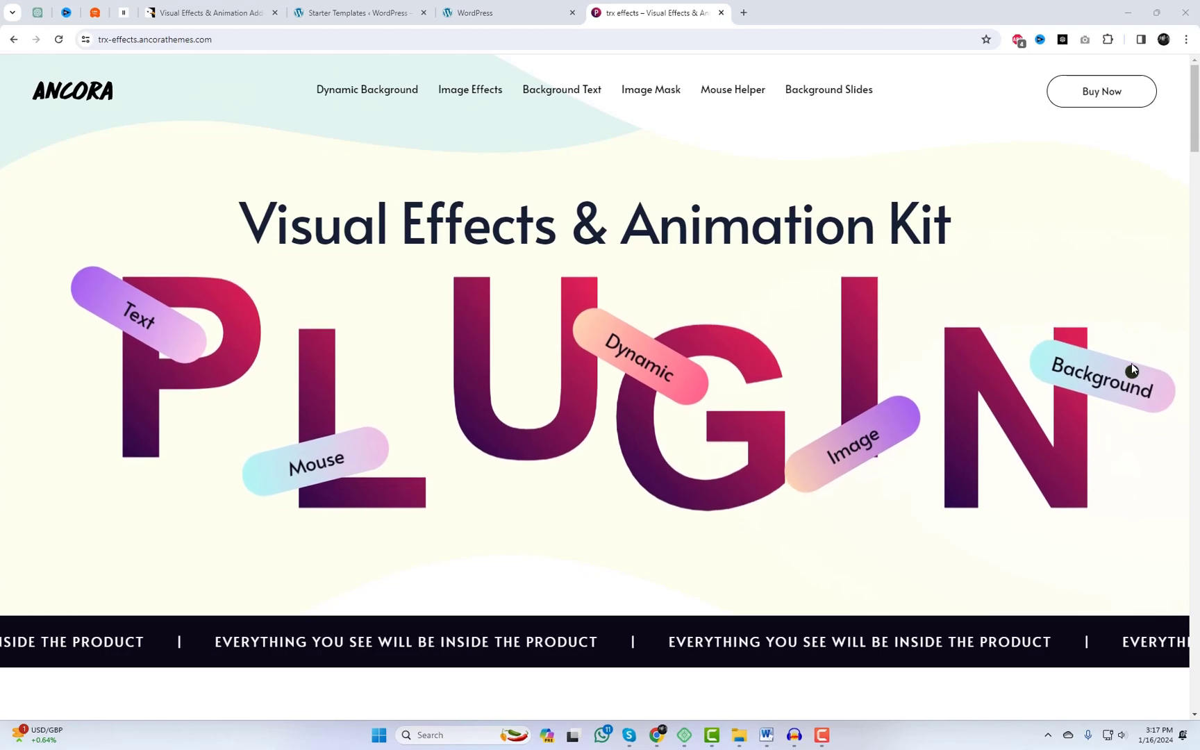
# Step: Look through the plugin's demo page, examining its image effects, background text, image mask and mouse helper sections
pyautogui.scroll(-5, 803, 545)
pyautogui.scroll(-10, 813, 548)
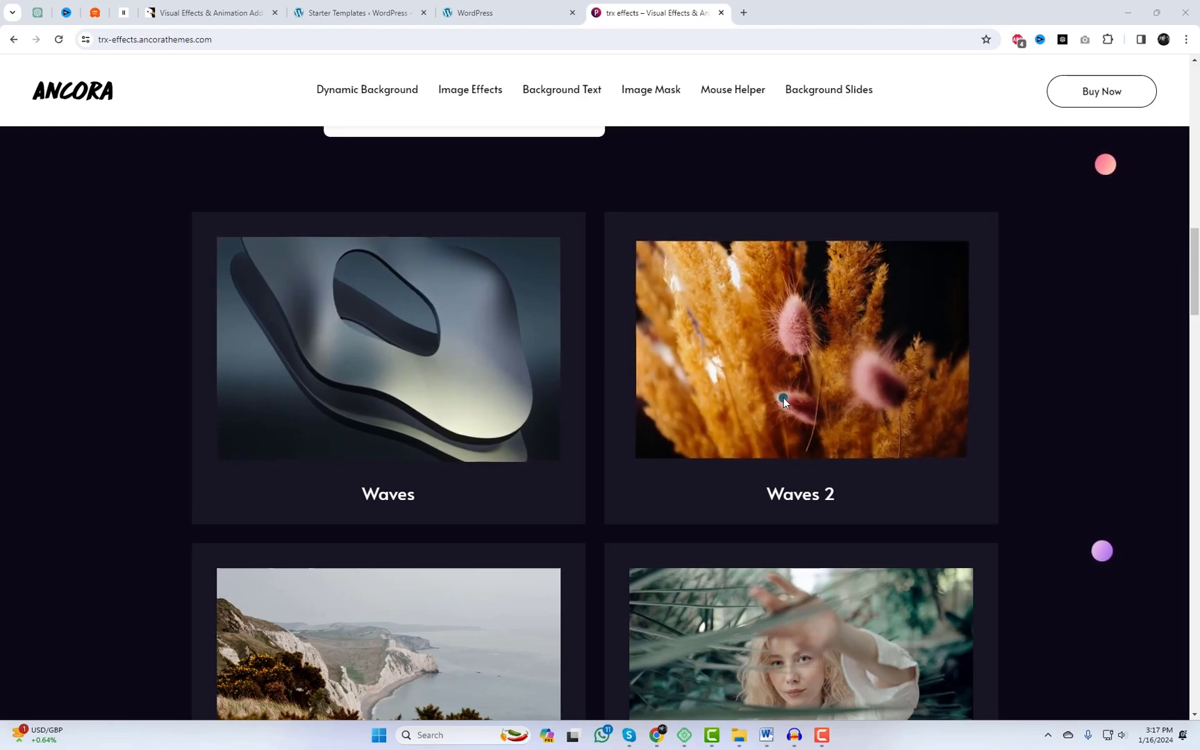
pyautogui.scroll(-5, 596, 484)
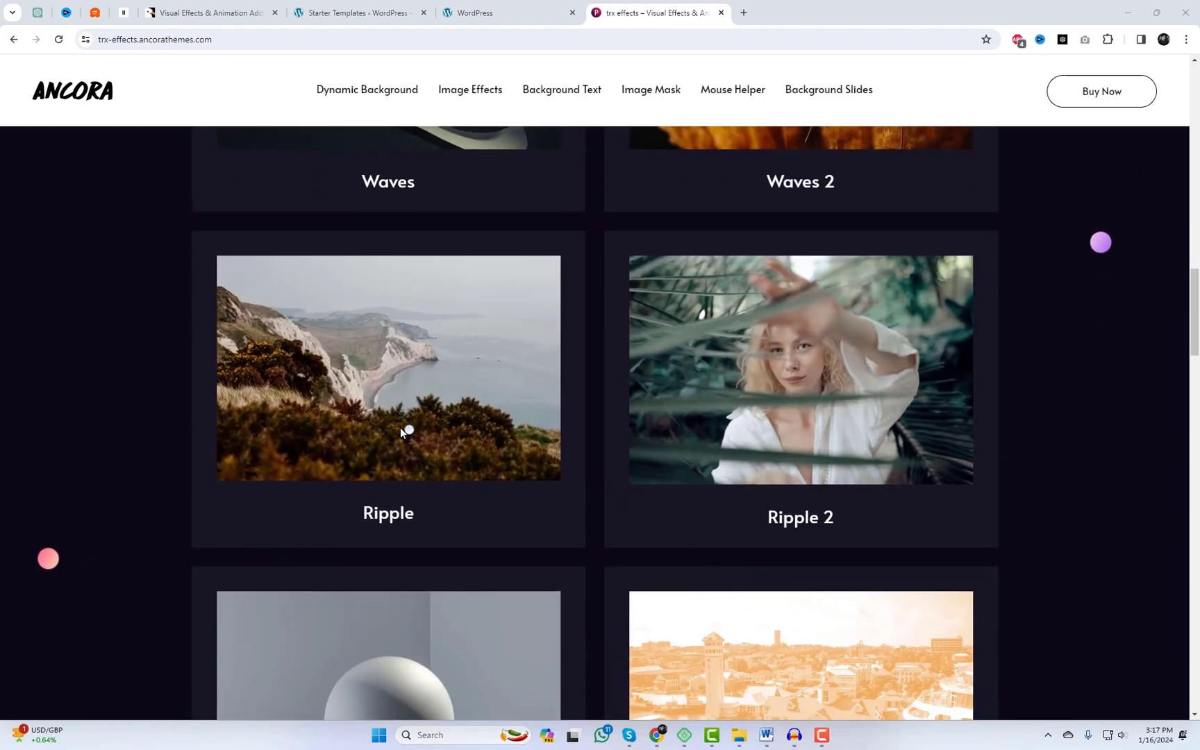
pyautogui.scroll(-4, 437, 547)
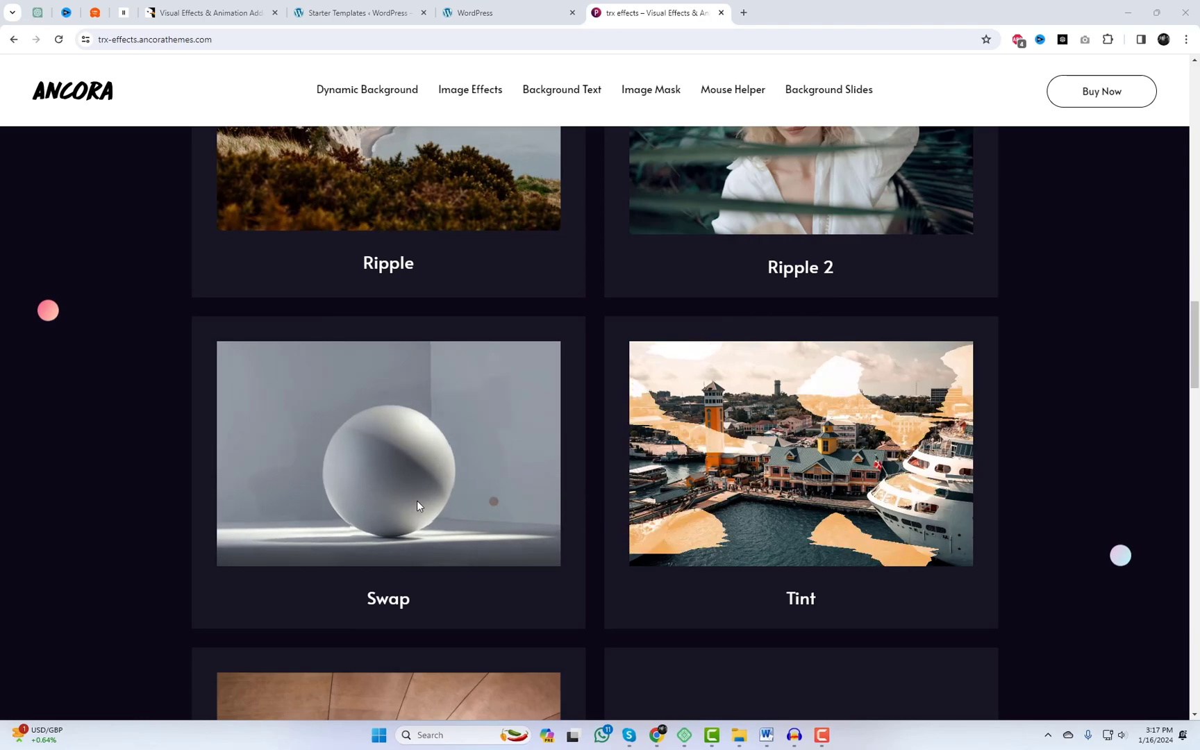
pyautogui.scroll(-5, 417, 500)
pyautogui.scroll(-10, 421, 511)
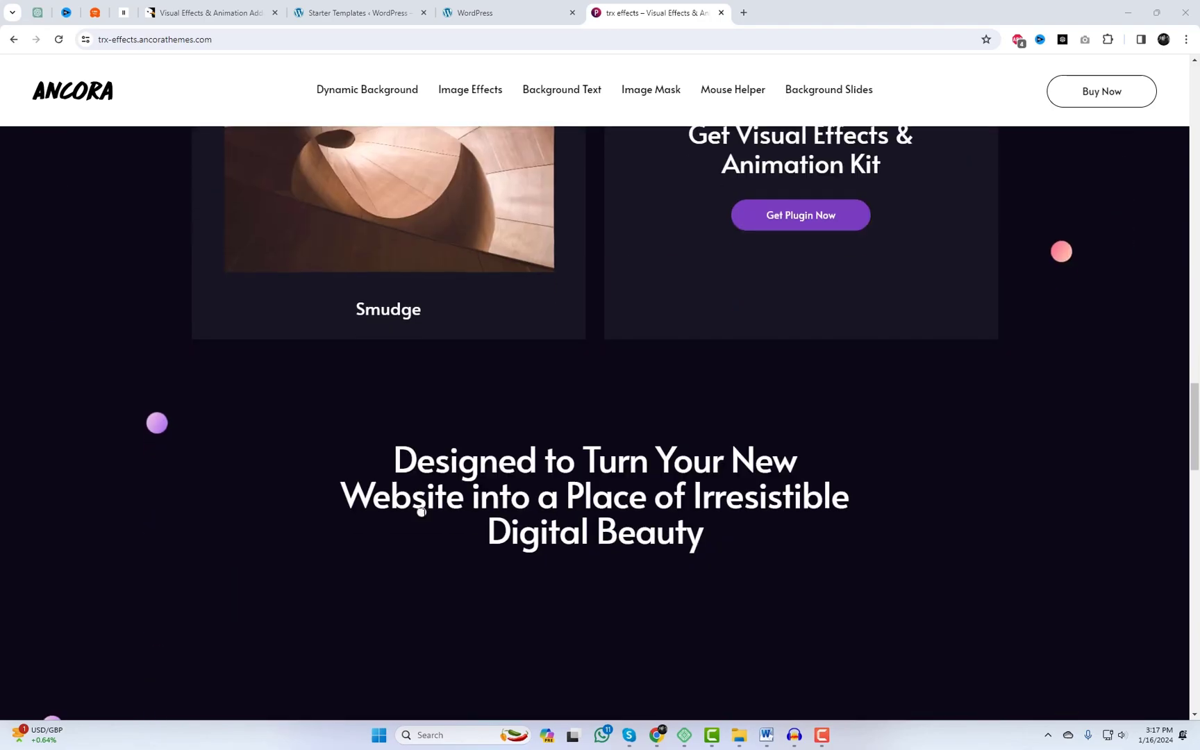
pyautogui.scroll(-3, 486, 500)
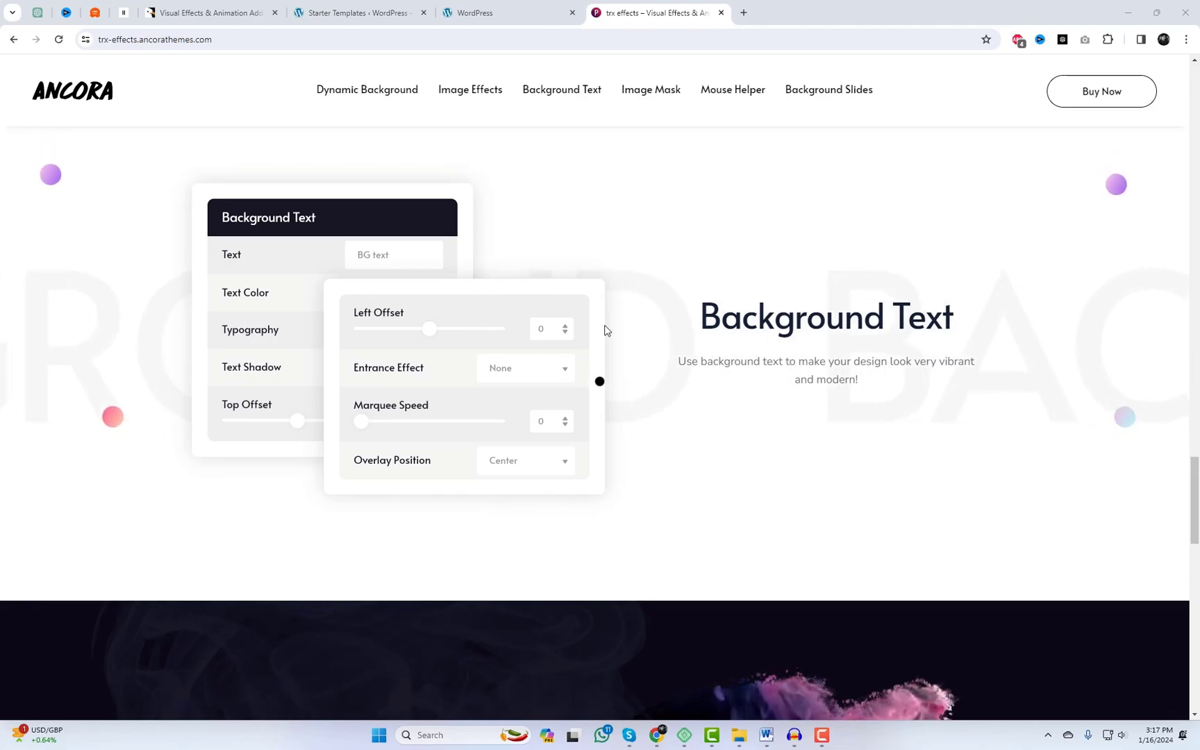
pyautogui.scroll(-6, 944, 452)
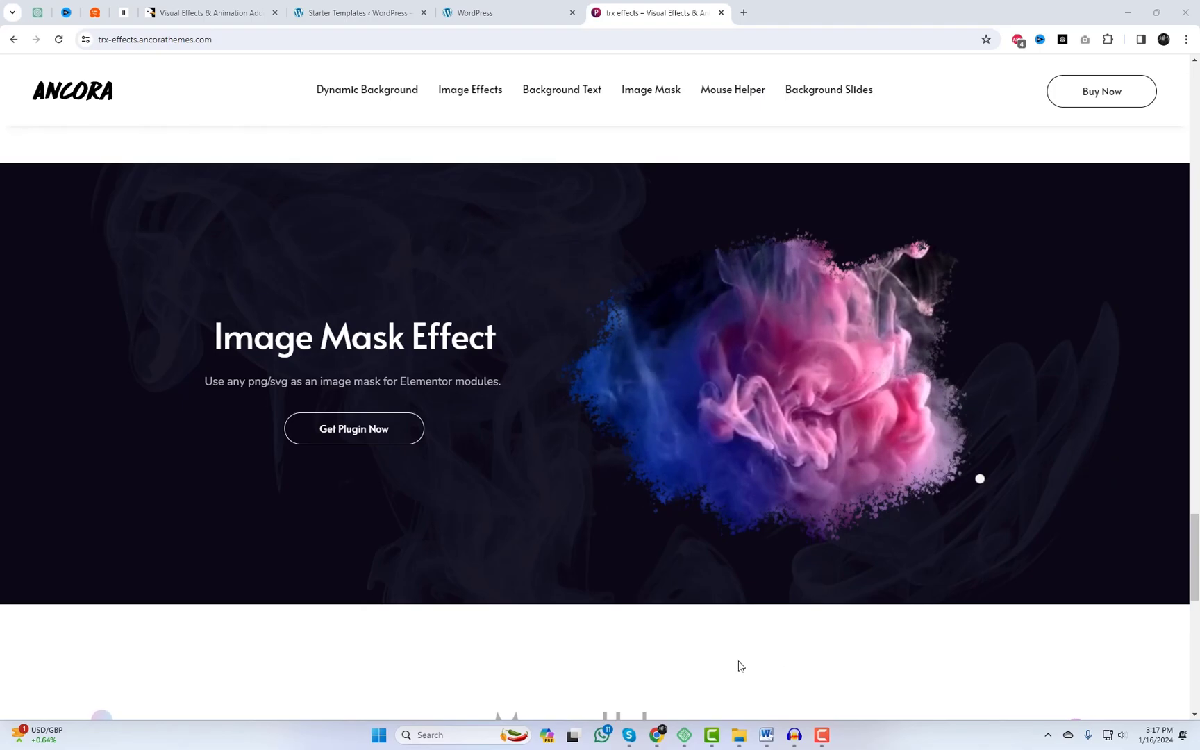
pyautogui.scroll(-4, 792, 558)
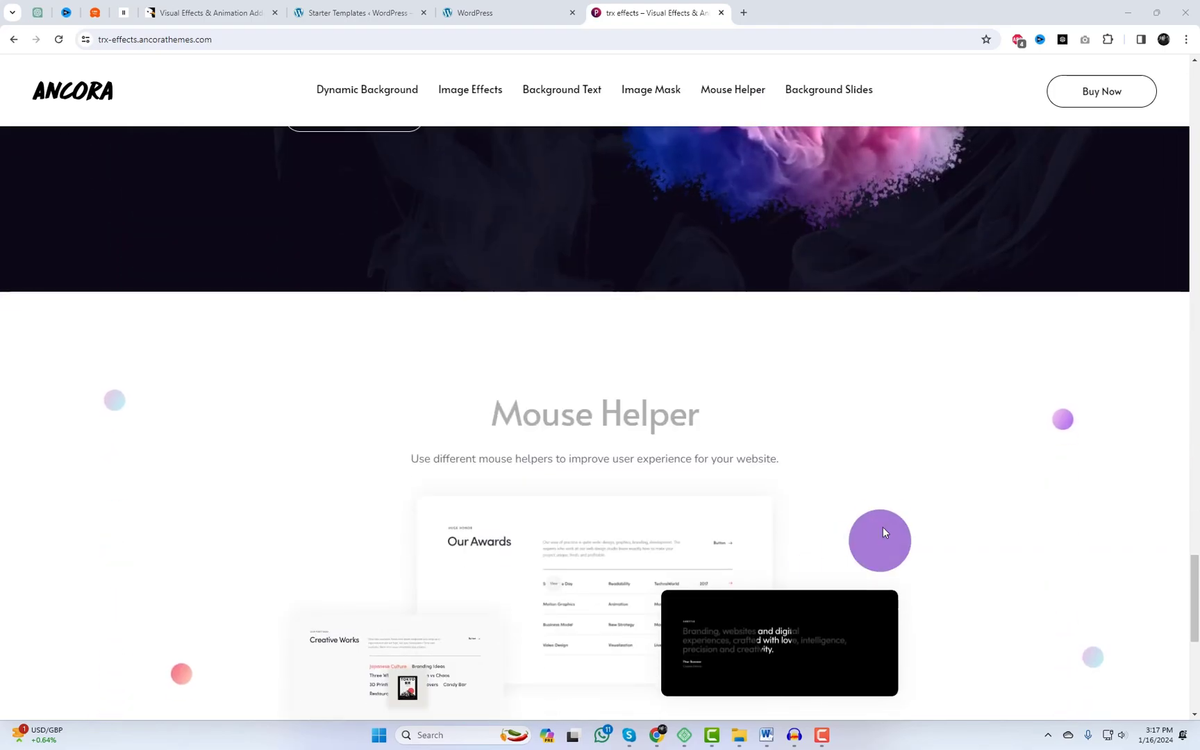
pyautogui.scroll(4, 883, 529)
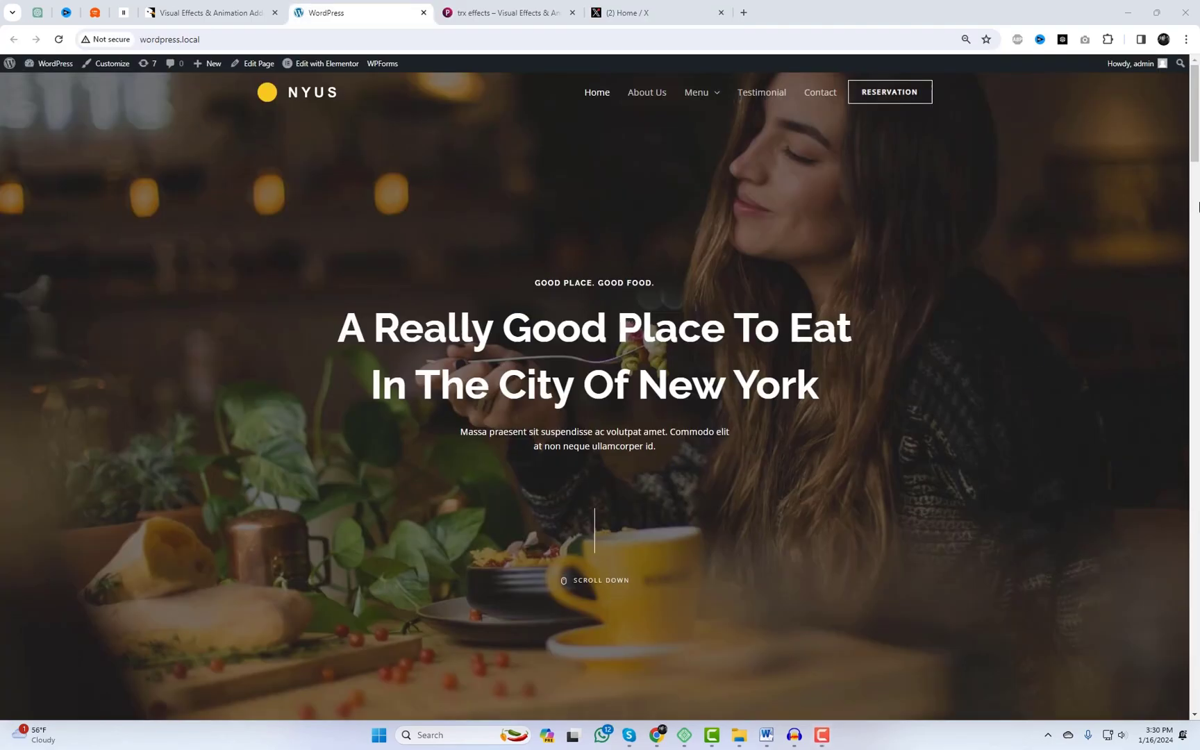
# Step: Open the WordPress site's dashboard and go to its list of installed plugins
pyautogui.moveTo(1194, 151); pyautogui.dragTo(1196, 533)
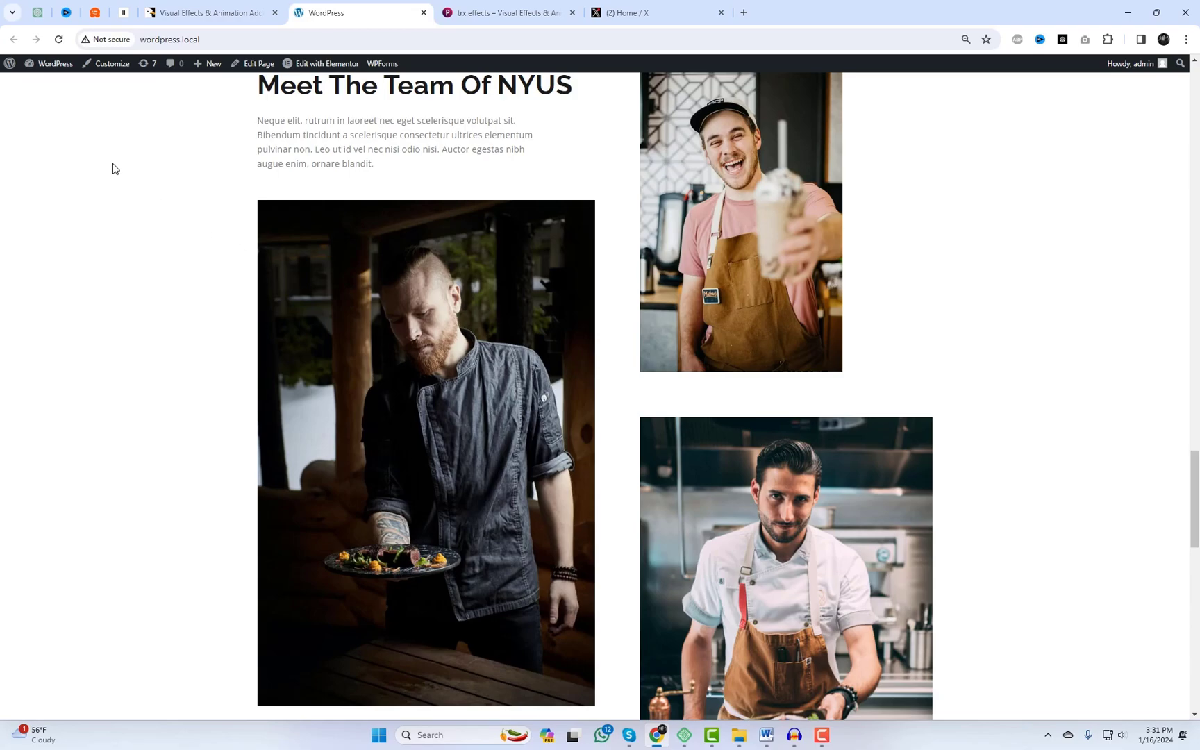
pyautogui.moveTo(45, 71)
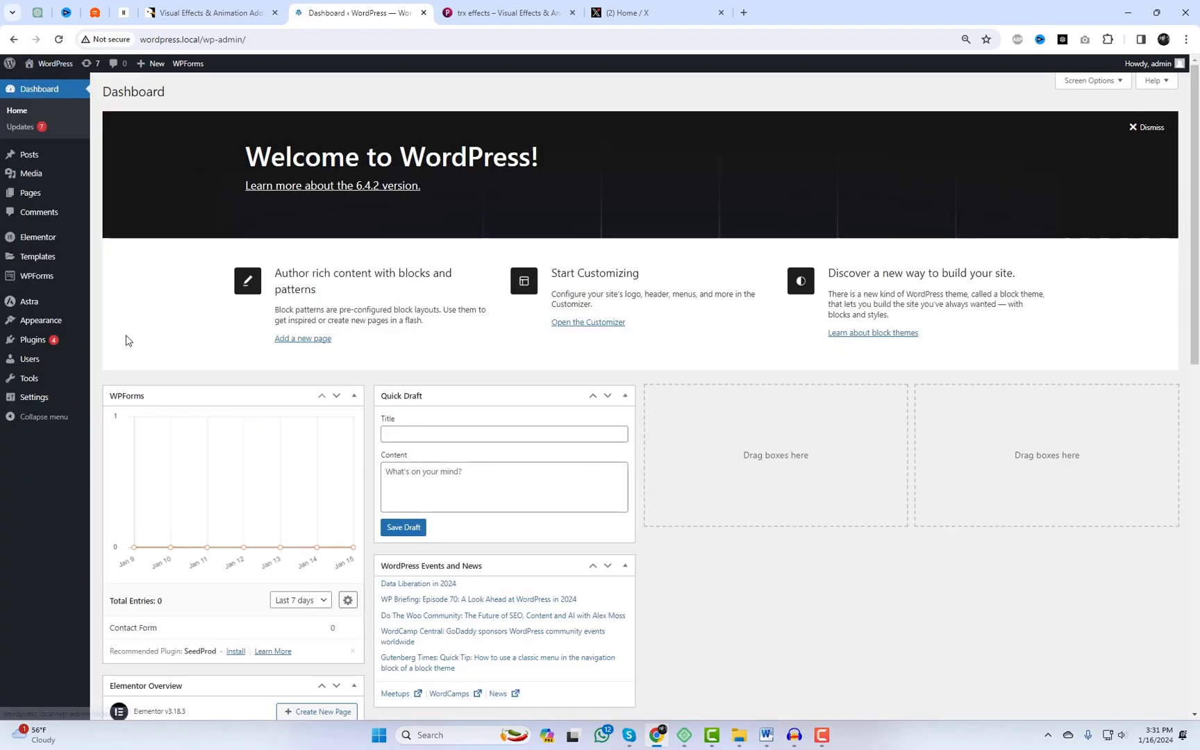
pyautogui.moveTo(34, 339)
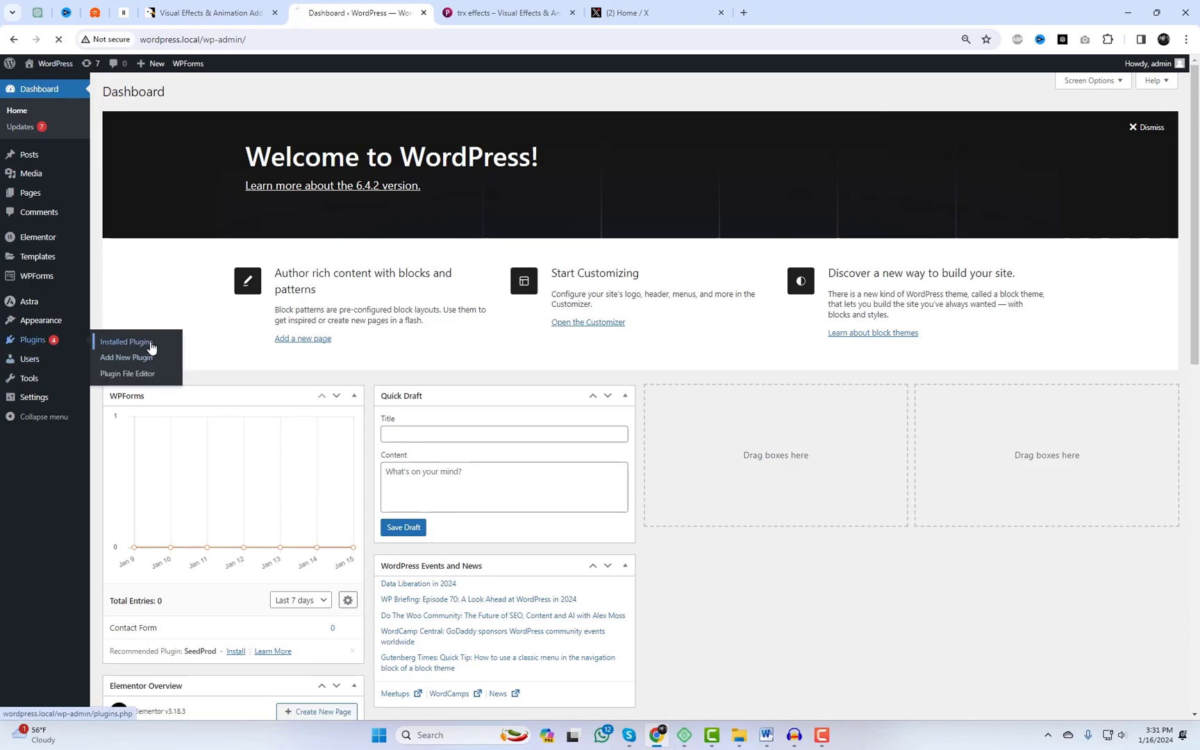
pyautogui.click(152, 345)
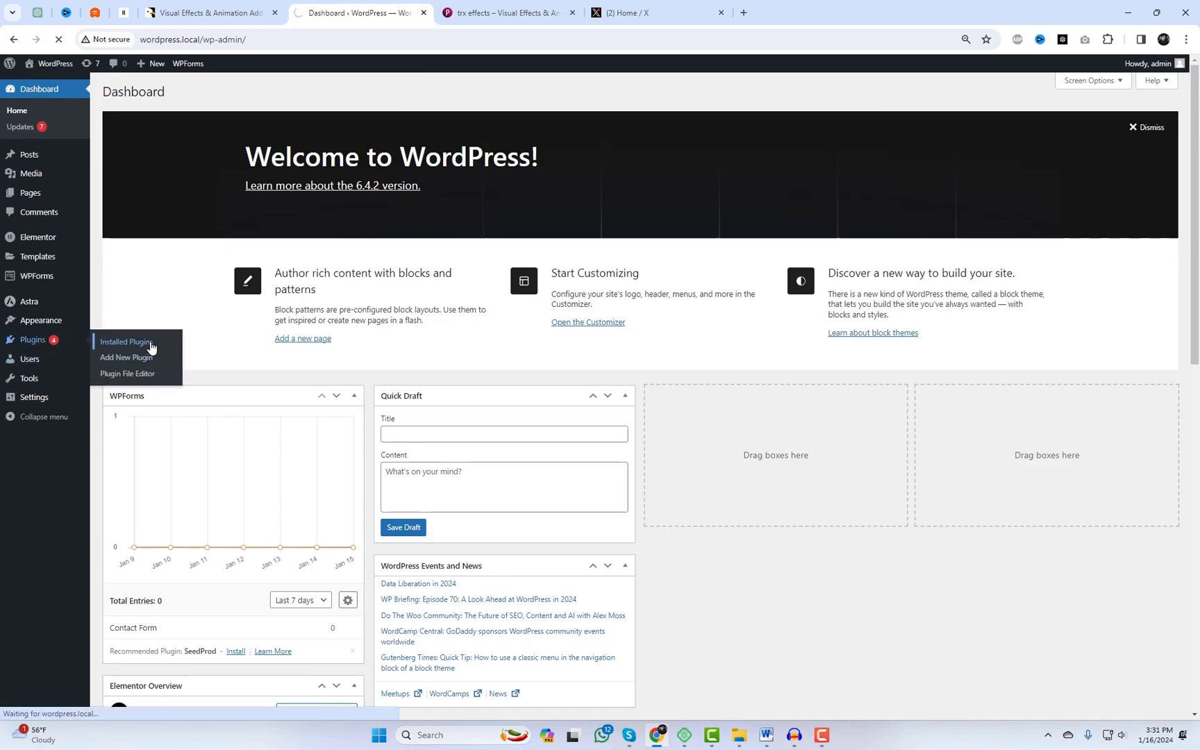
pyautogui.scroll(-5, 417, 518)
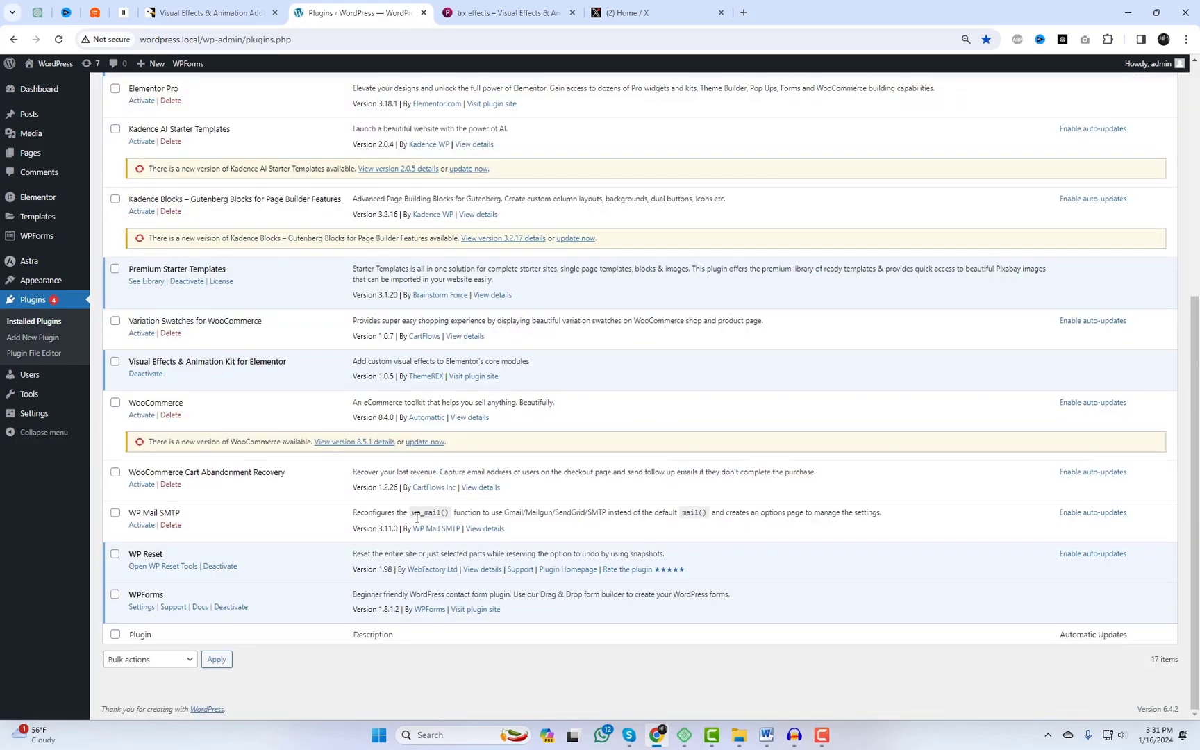
# Step: Deactivate the Visual Effects & Animation Kit for Elementor plugin and activate it again
pyautogui.click(294, 368)
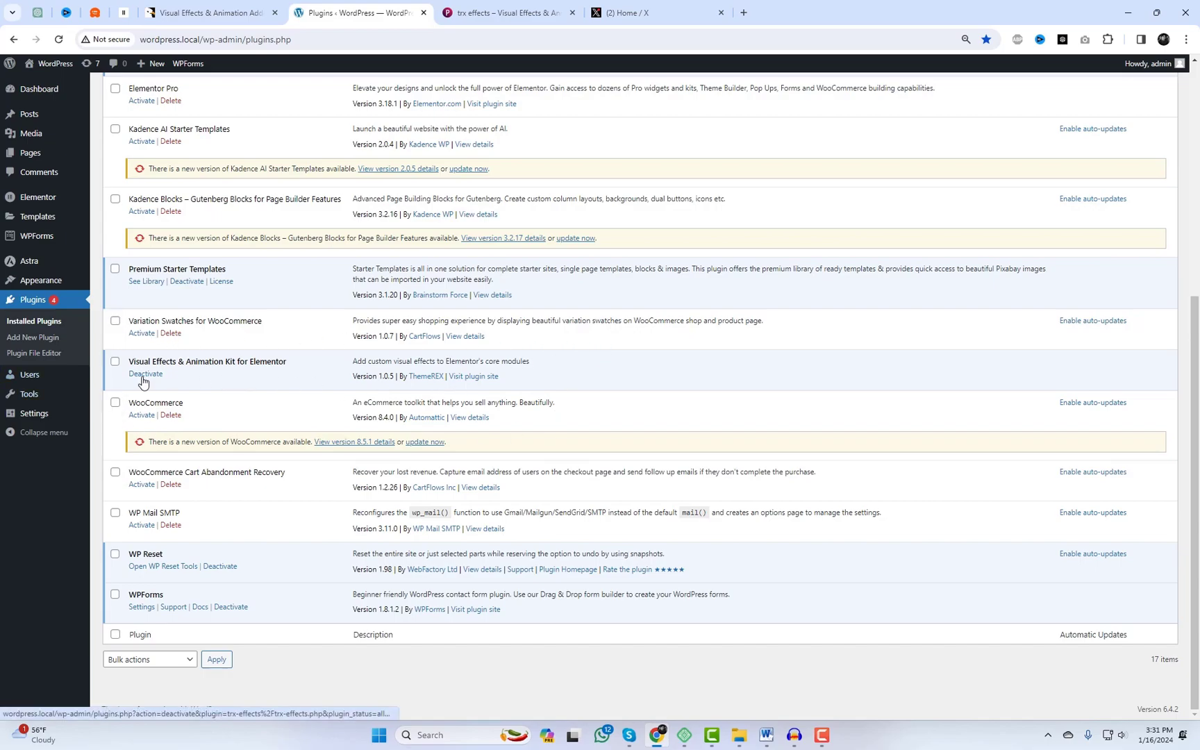
pyautogui.scroll(-7, 150, 382)
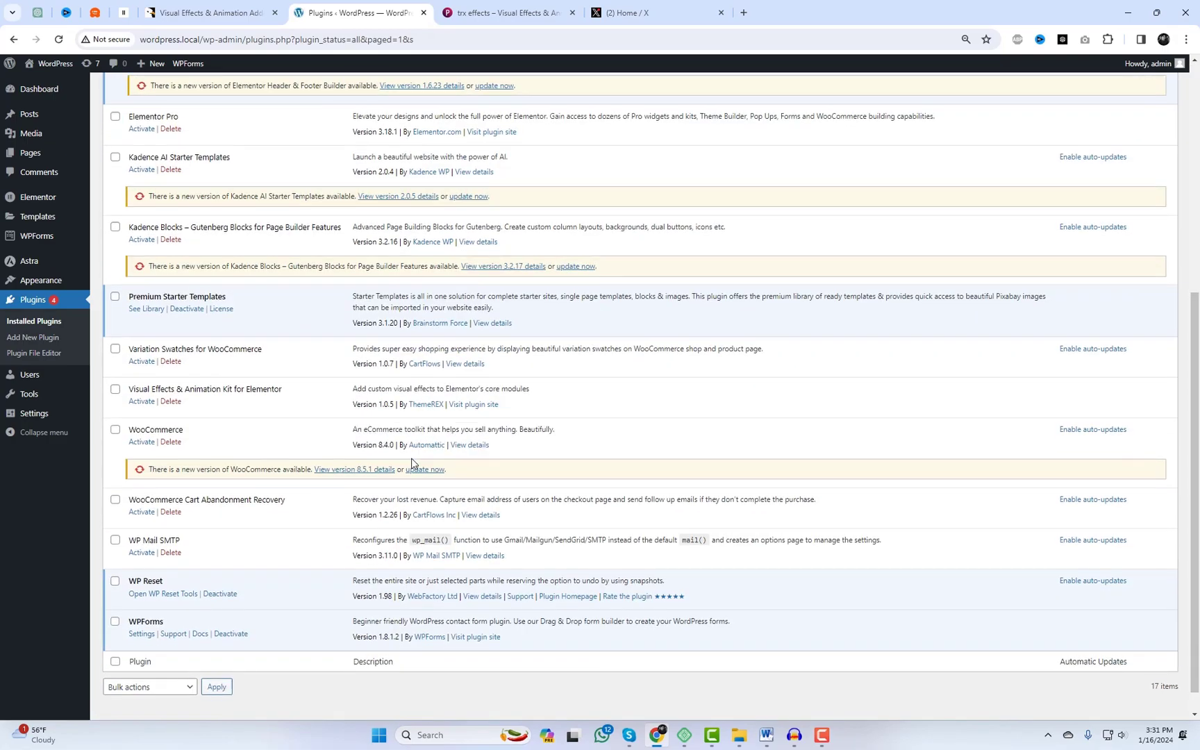
pyautogui.click(143, 375)
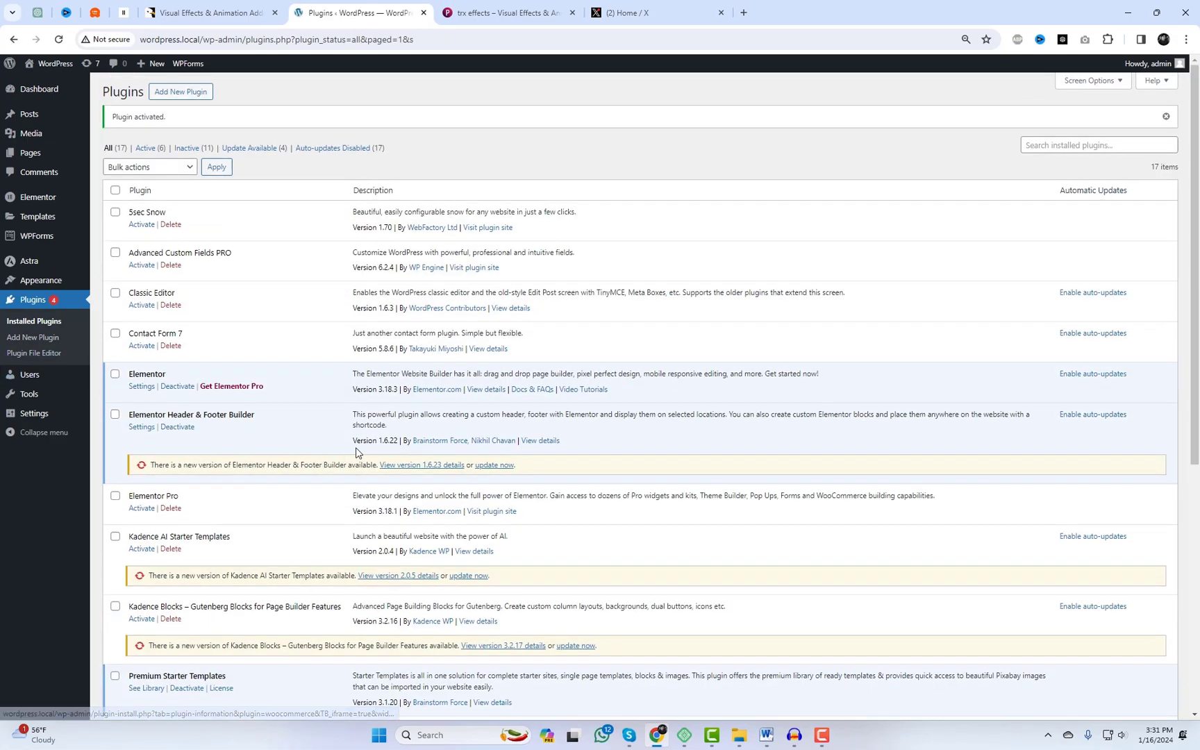
pyautogui.scroll(-4, 142, 551)
pyautogui.scroll(-2, 141, 550)
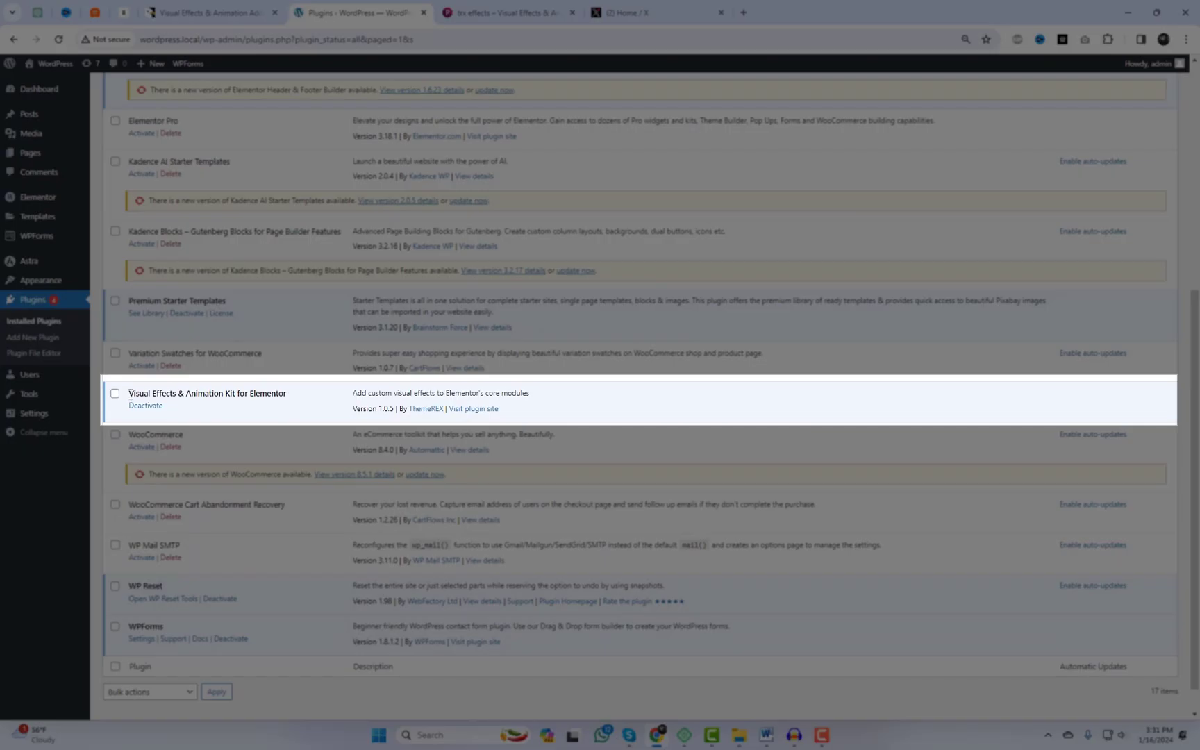
# Step: Open the site's home page in a new tab and open that page in the Elementor editor
pyautogui.middleClick(55, 63)
pyautogui.click(479, 10)
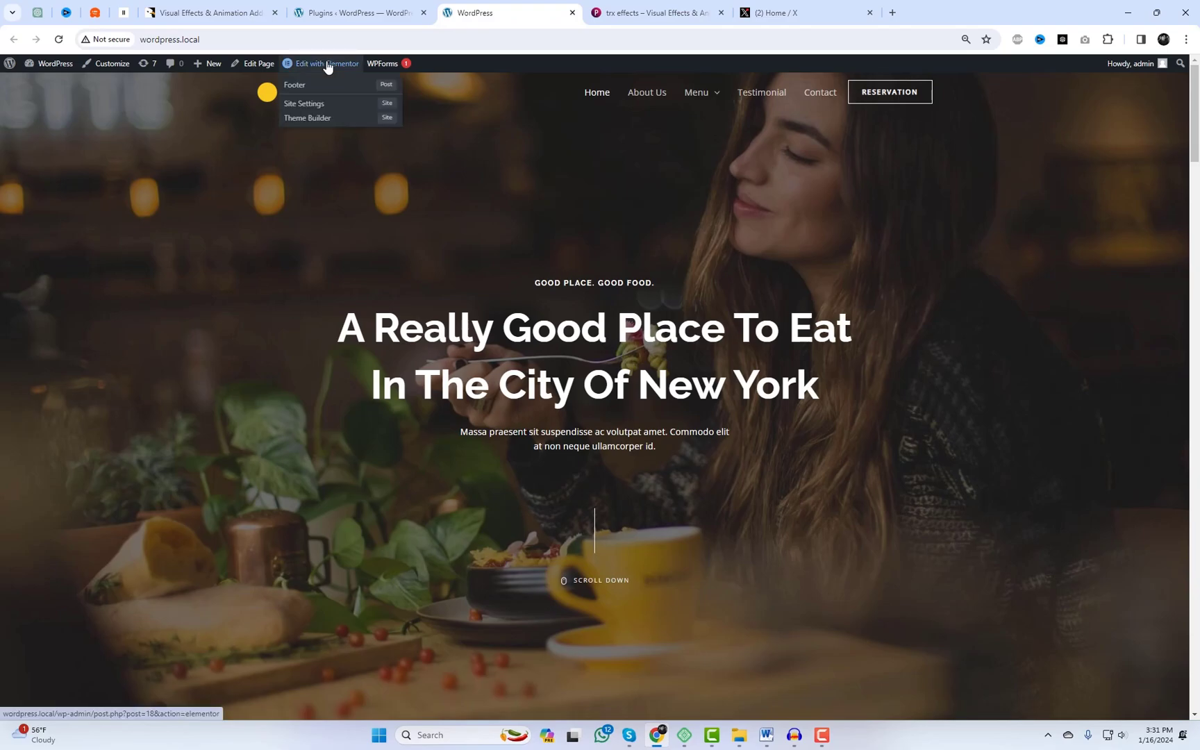
pyautogui.middleClick(327, 63)
pyautogui.click(653, 12)
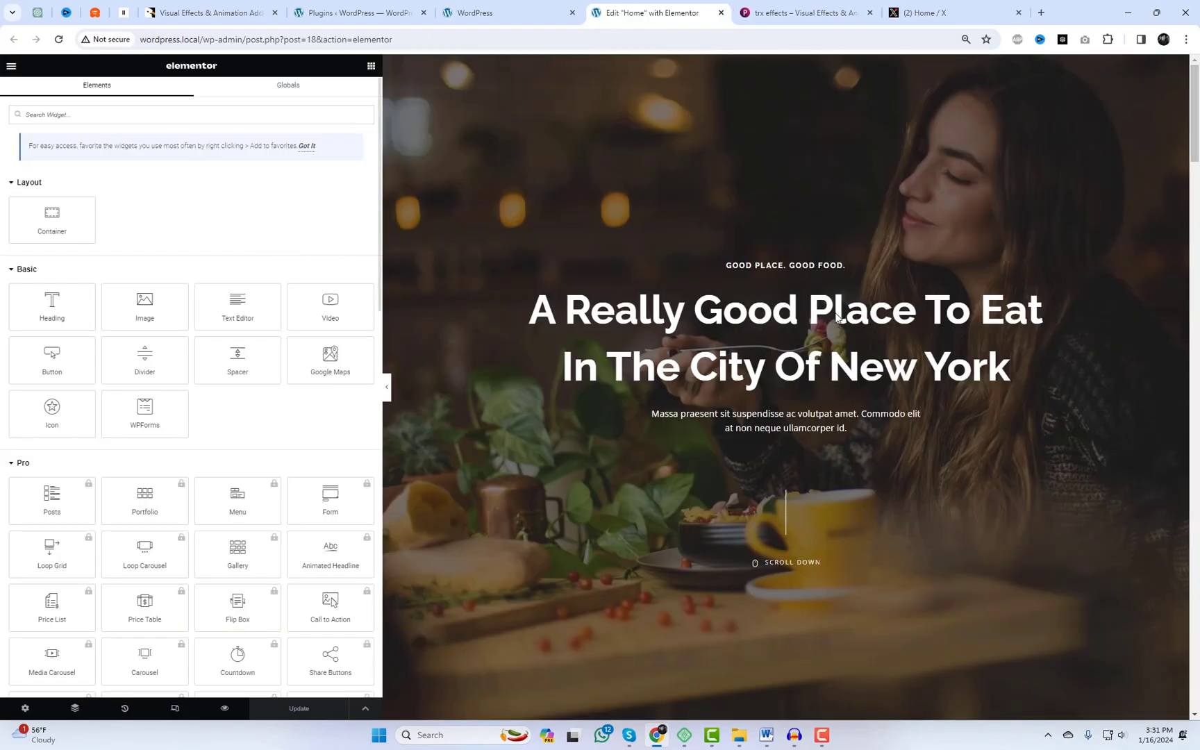
# Step: Select the smiling barista image in the Meet The Team section and set its mouse-hover effect to Ripple 2
pyautogui.scroll(-10, 1196, 267)
pyautogui.scroll(-15, 1196, 268)
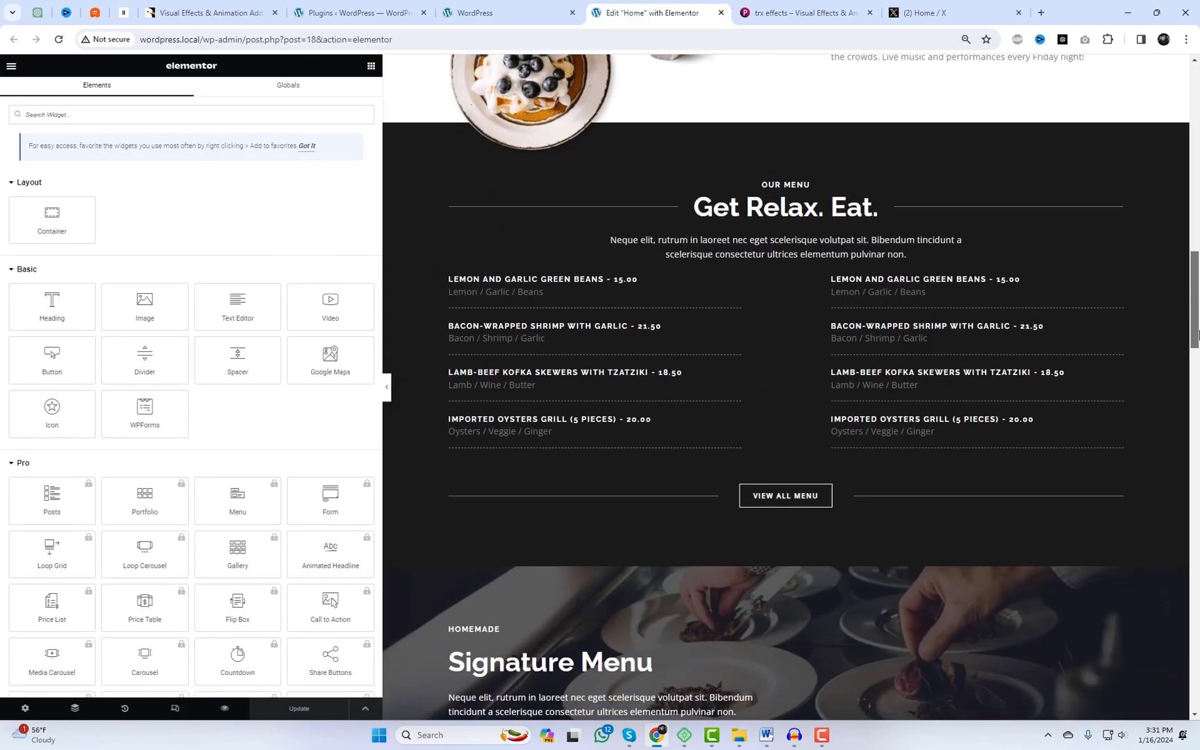
pyautogui.scroll(-1, 935, 373)
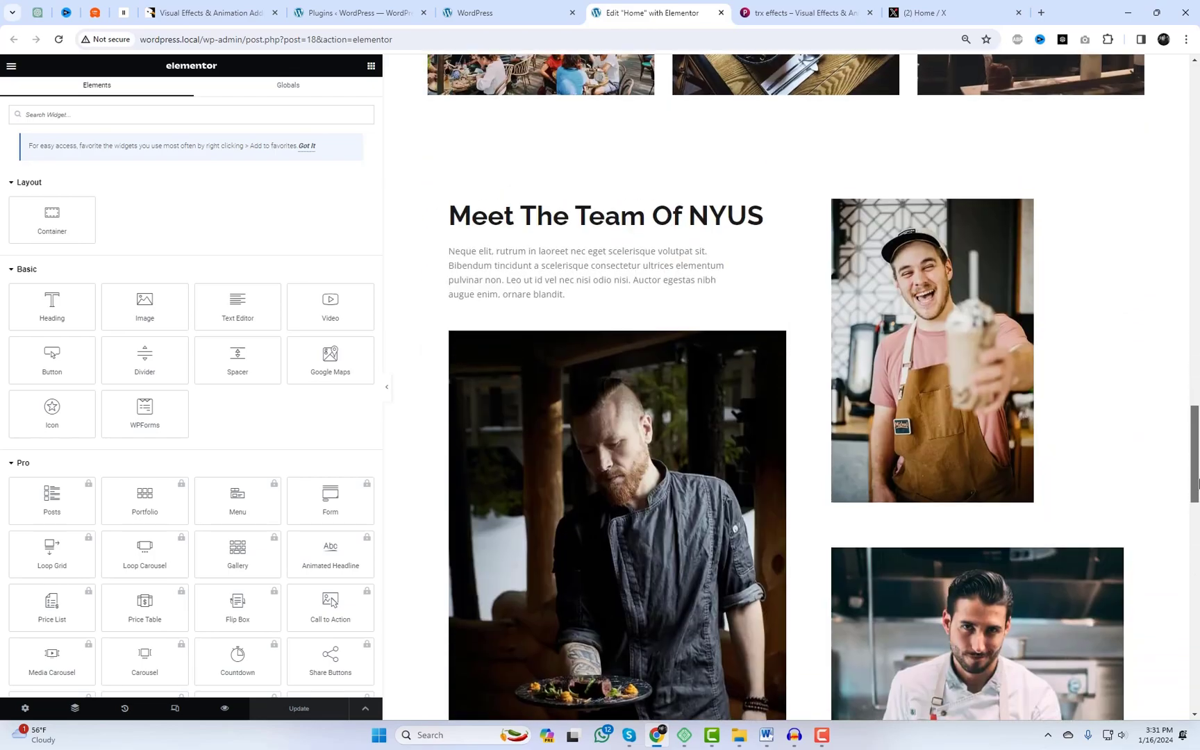
pyautogui.click(901, 319)
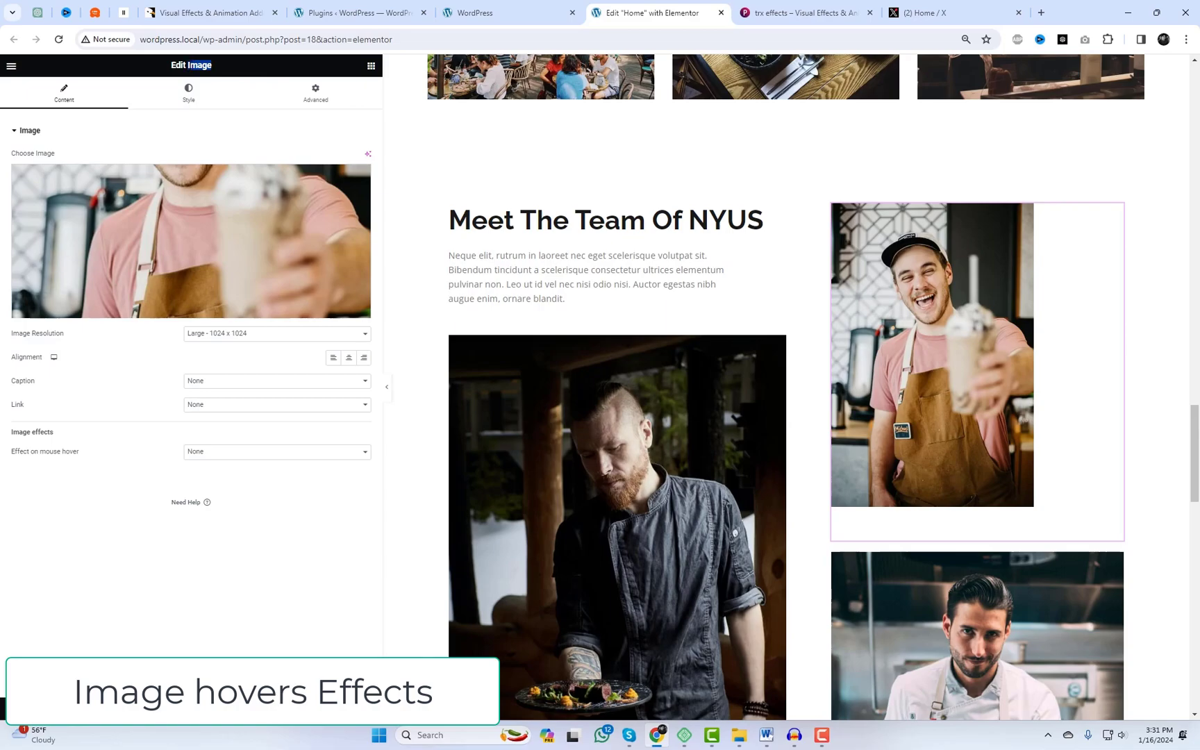
pyautogui.click(272, 453)
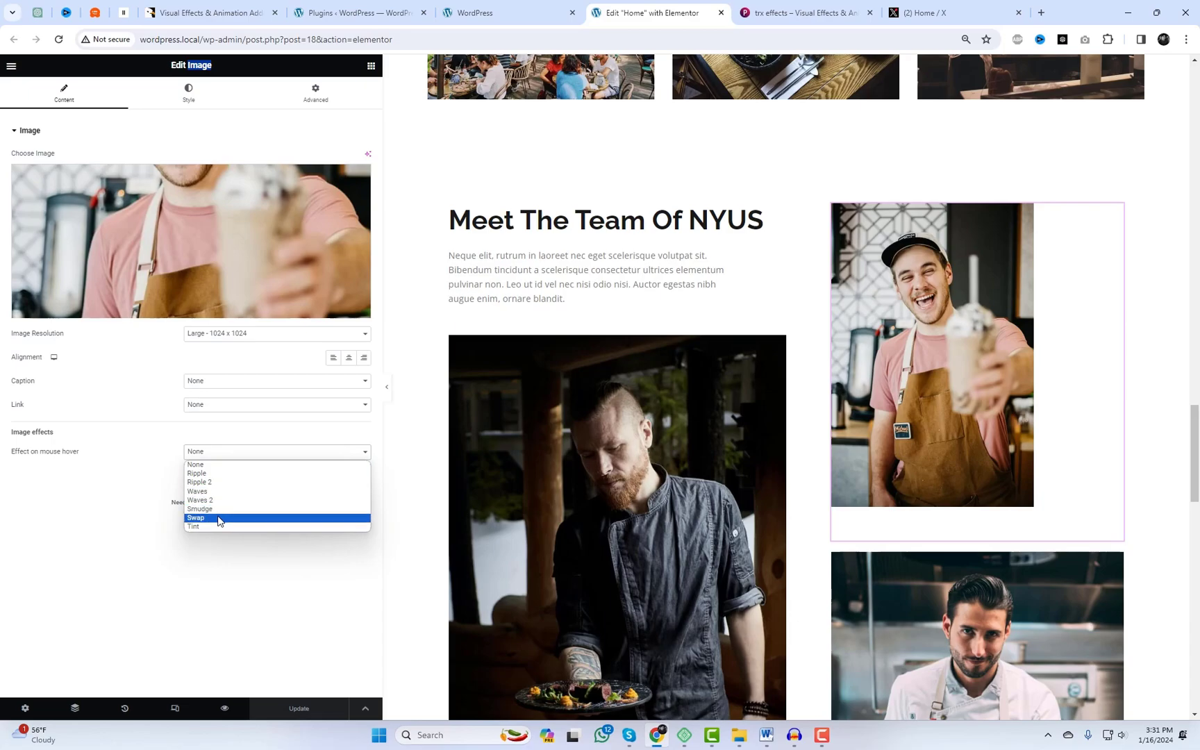
pyautogui.click(147, 482)
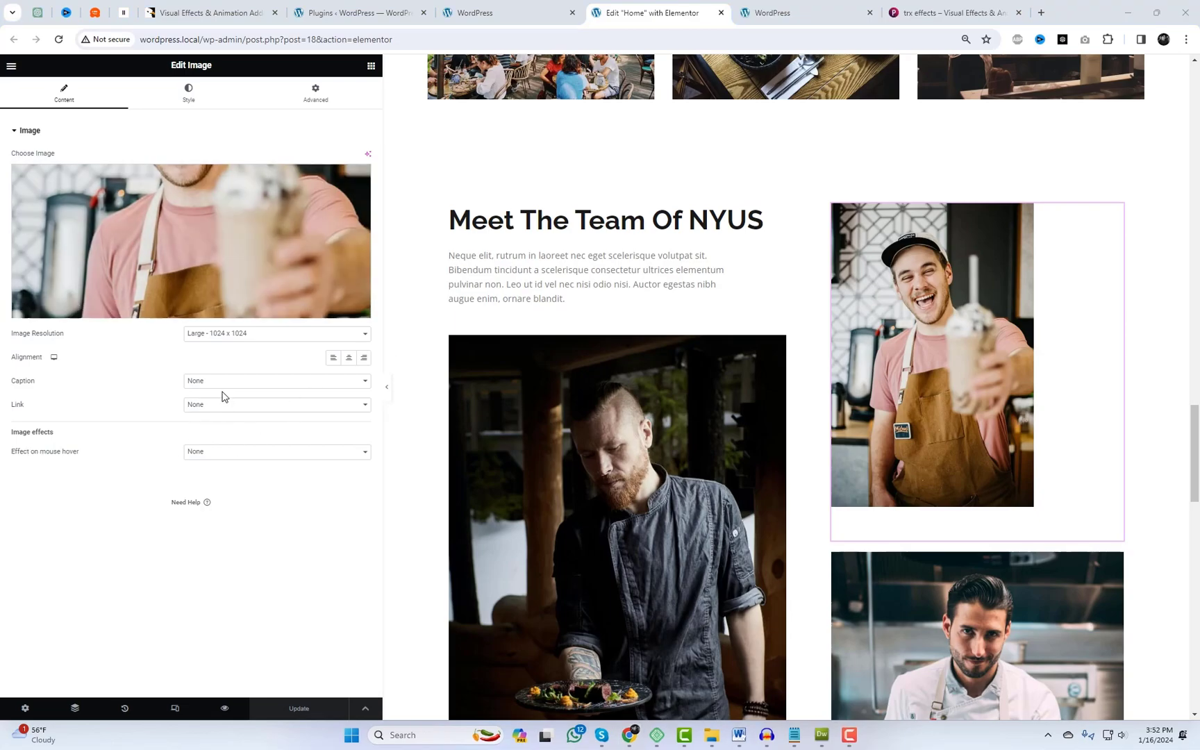
pyautogui.click(226, 455)
pyautogui.click(231, 482)
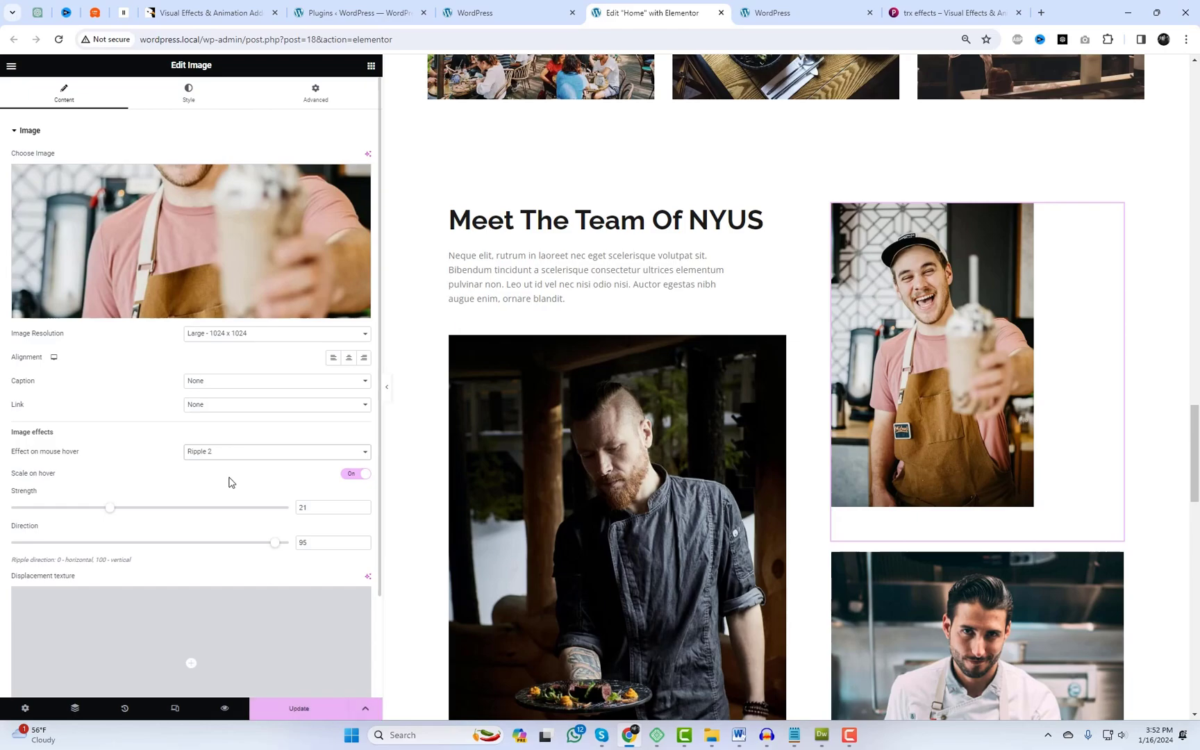
# Step: Set the barista image's ripple strength to 19 and direction to 93, with scaling on hover enabled
pyautogui.scroll(-1, 334, 498)
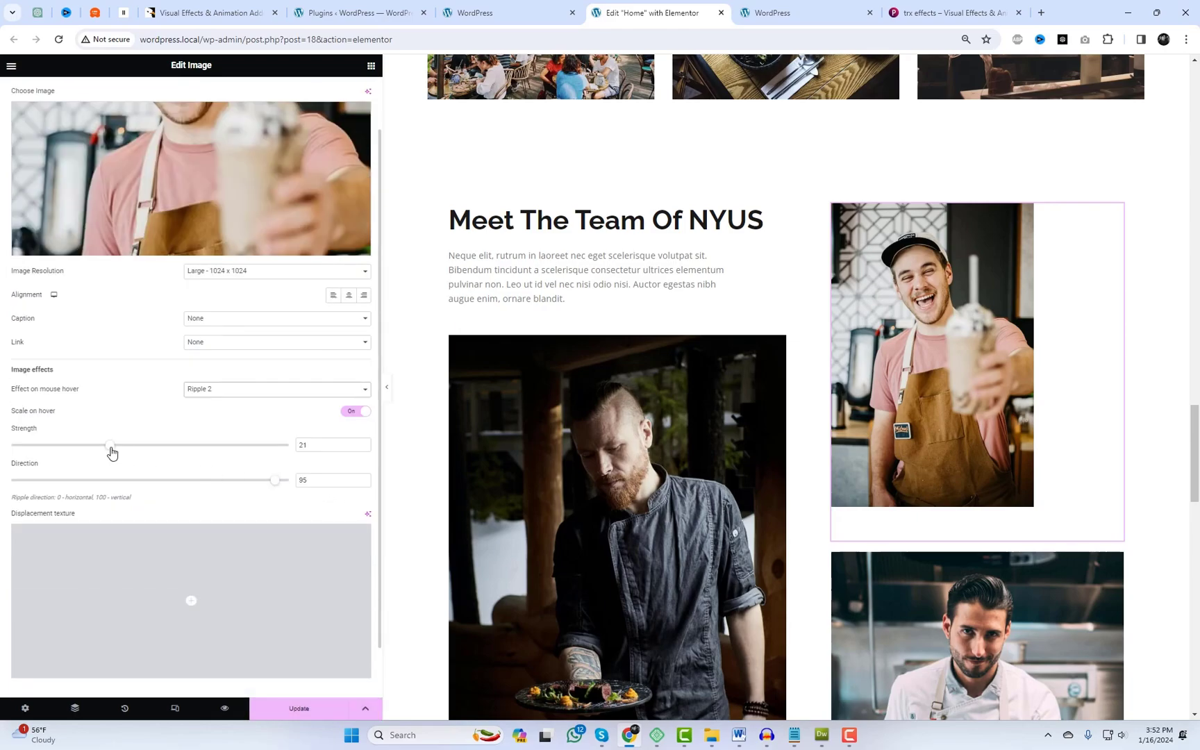
pyautogui.moveTo(112, 453); pyautogui.dragTo(102, 452)
pyautogui.scroll(-1, 271, 498)
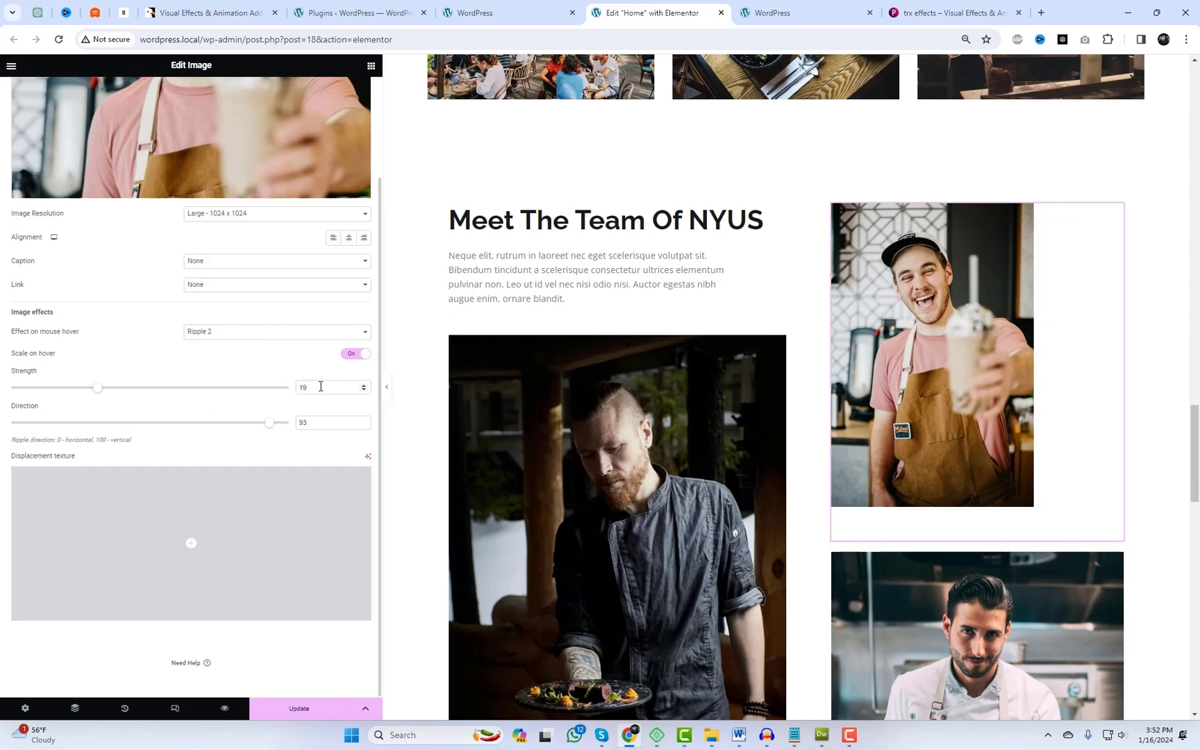
pyautogui.click(356, 353)
# Step: Select the tall image of the chef in the dark shirt and set its mouse-hover effect to Swap
pyautogui.scroll(-2, 656, 434)
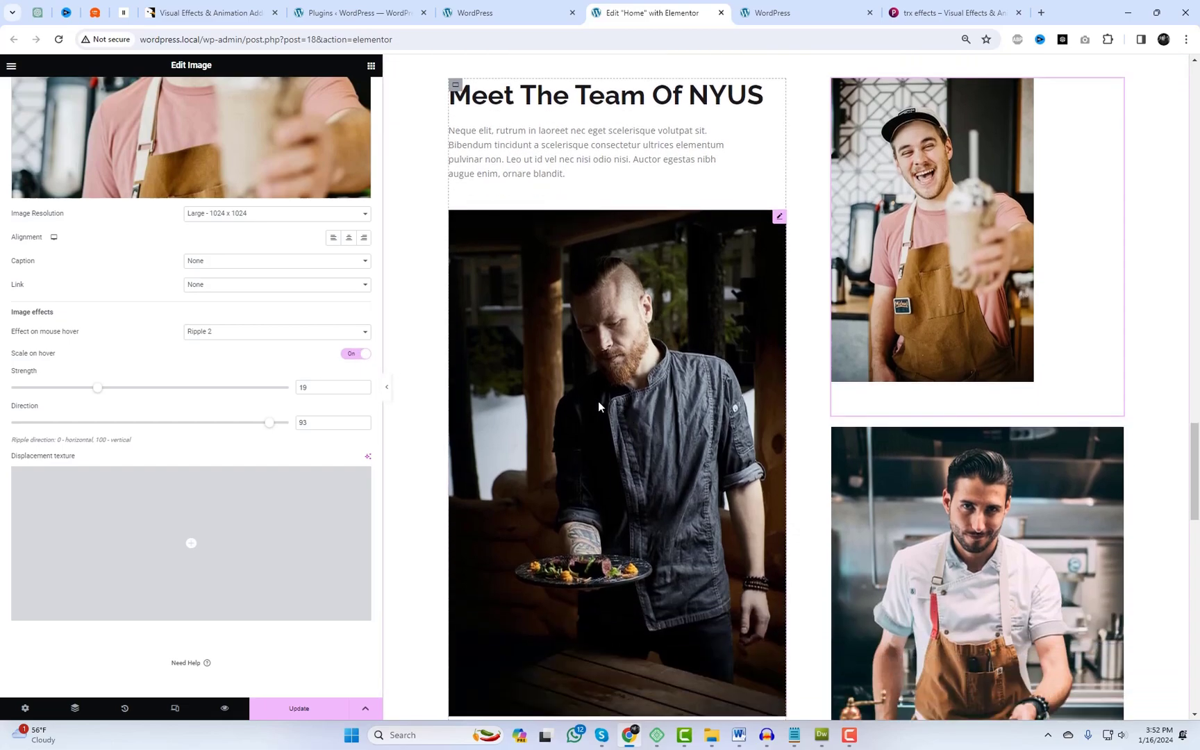
pyautogui.click(559, 381)
pyautogui.scroll(-2, 81, 539)
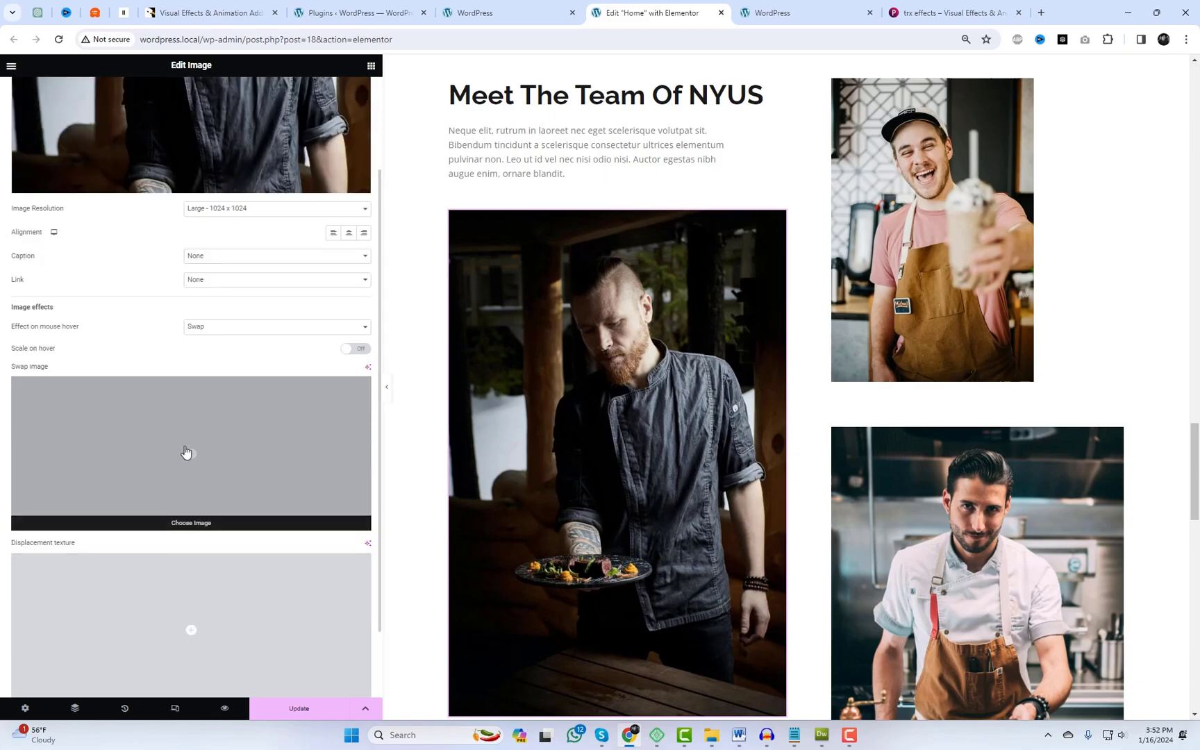
pyautogui.click(233, 327)
pyautogui.click(234, 385)
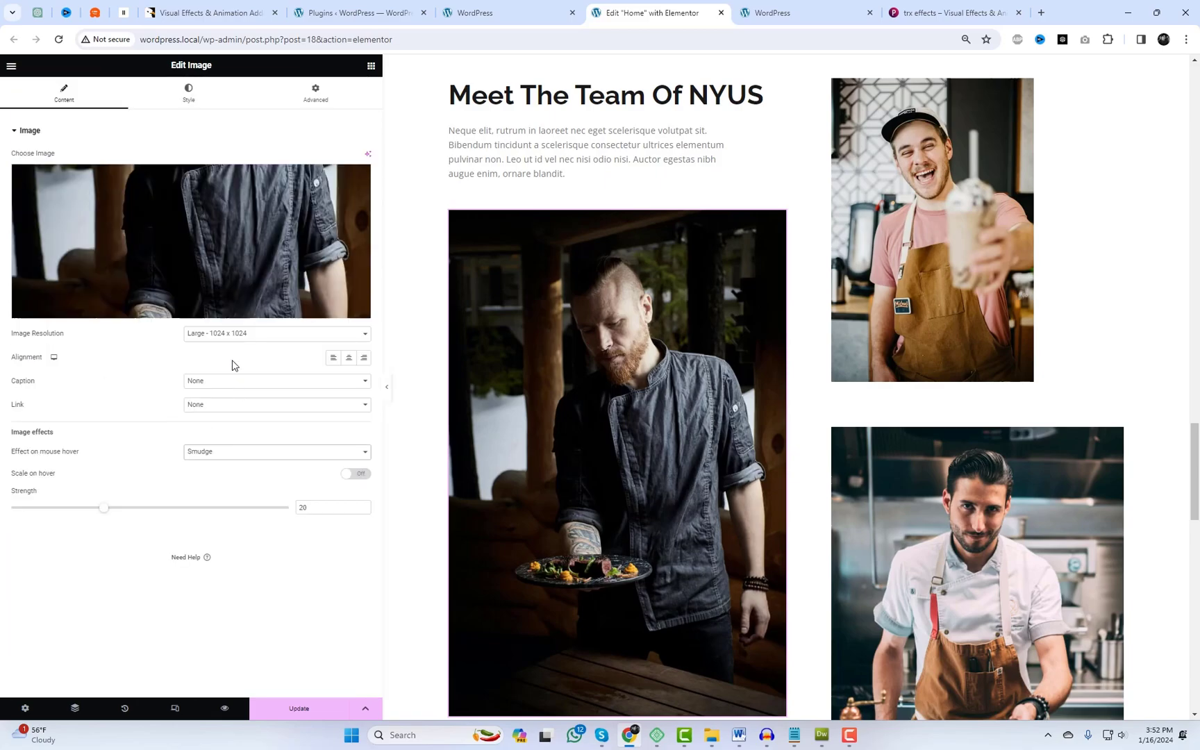
pyautogui.click(212, 452)
pyautogui.click(226, 523)
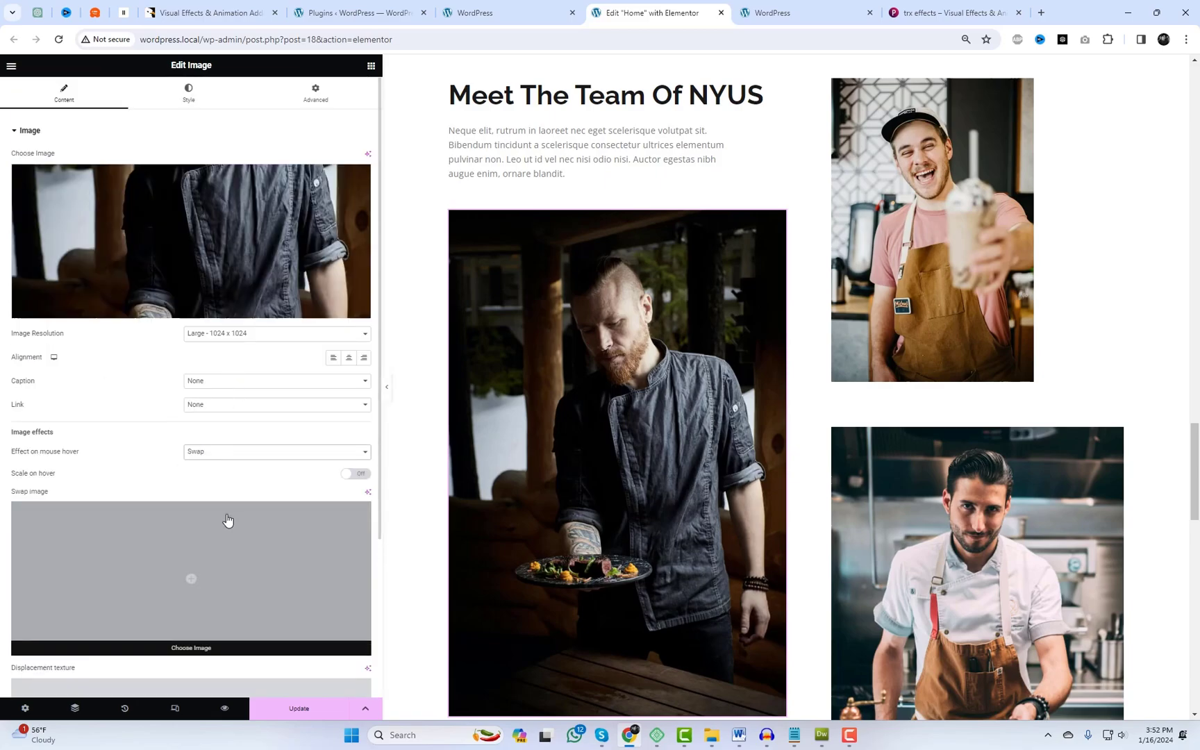
# Step: Choose the smiling barista photo from the media library as the swap image
pyautogui.click(233, 538)
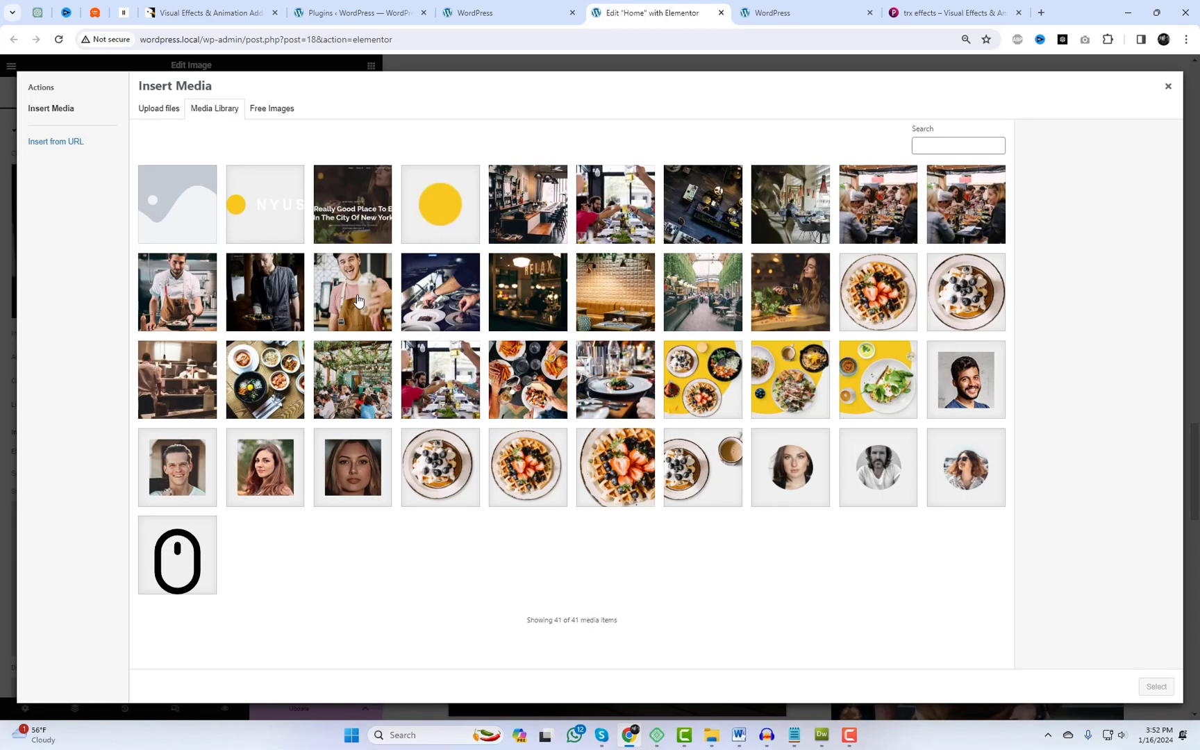
pyautogui.click(358, 300)
pyautogui.click(1157, 686)
pyautogui.scroll(-3, 286, 514)
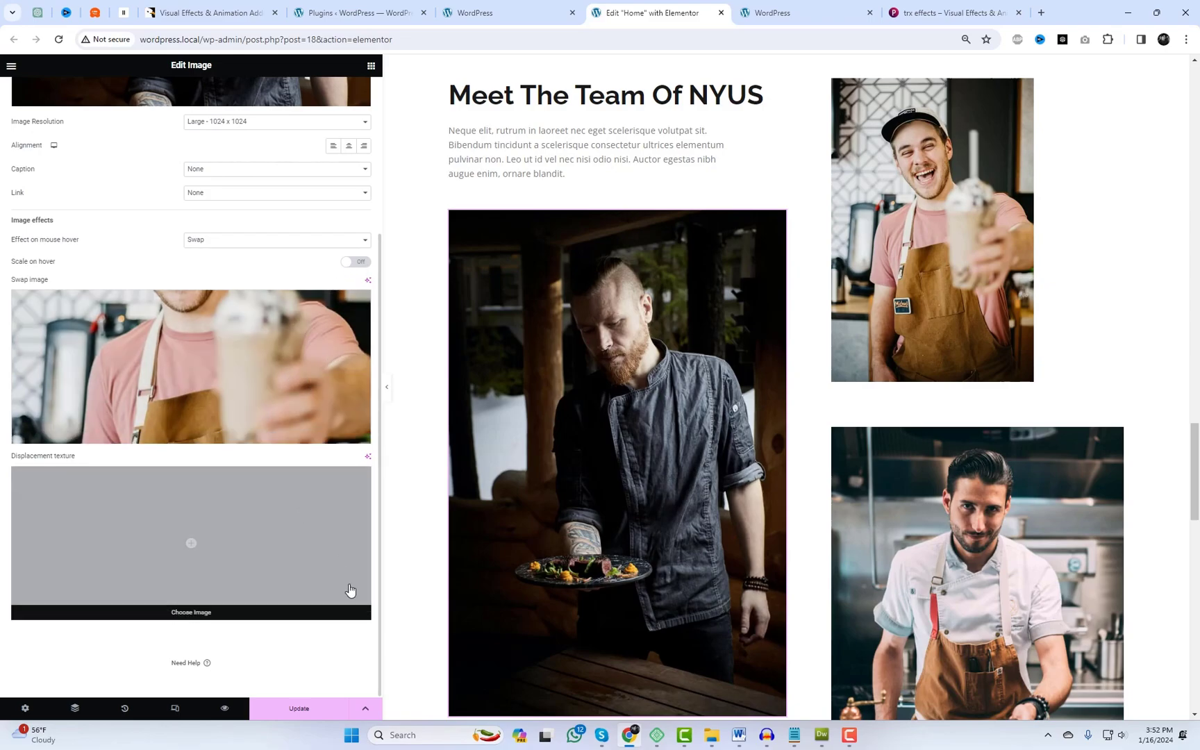
# Step: Set the white-shirted chef image's mouse-hover effect to Smudge with strength 17 and scaling on hover enabled, and update the page
pyautogui.click(973, 584)
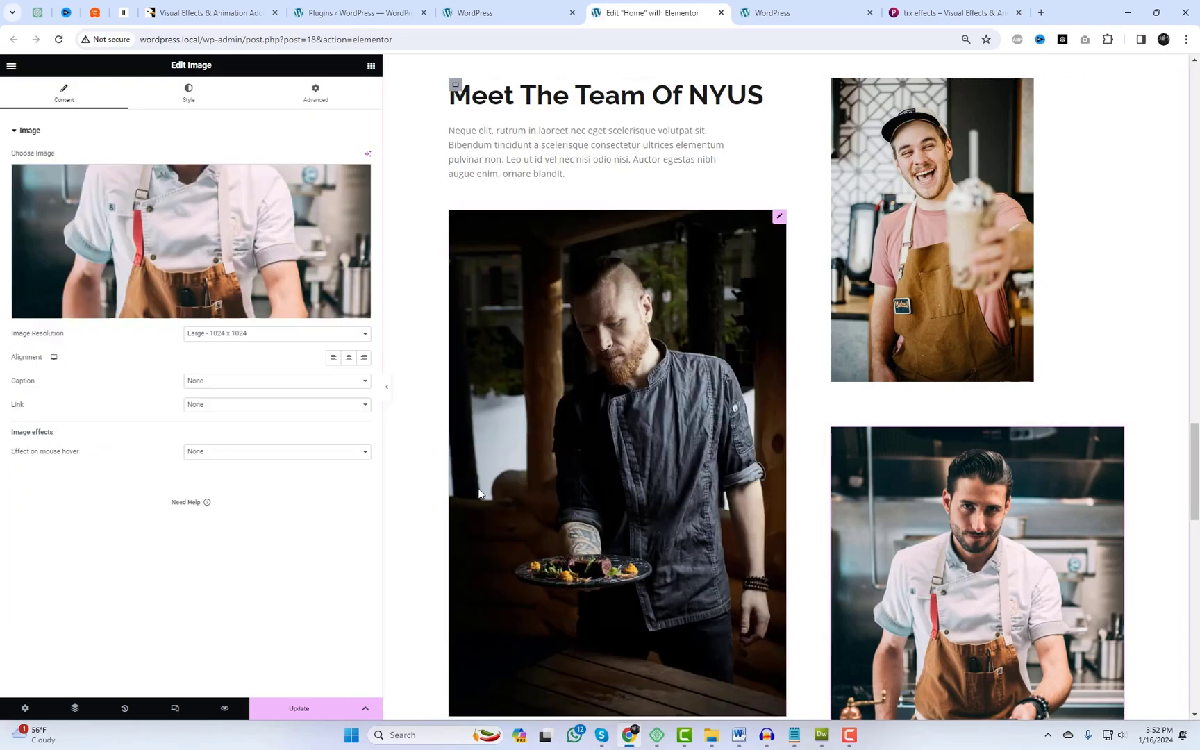
pyautogui.click(247, 453)
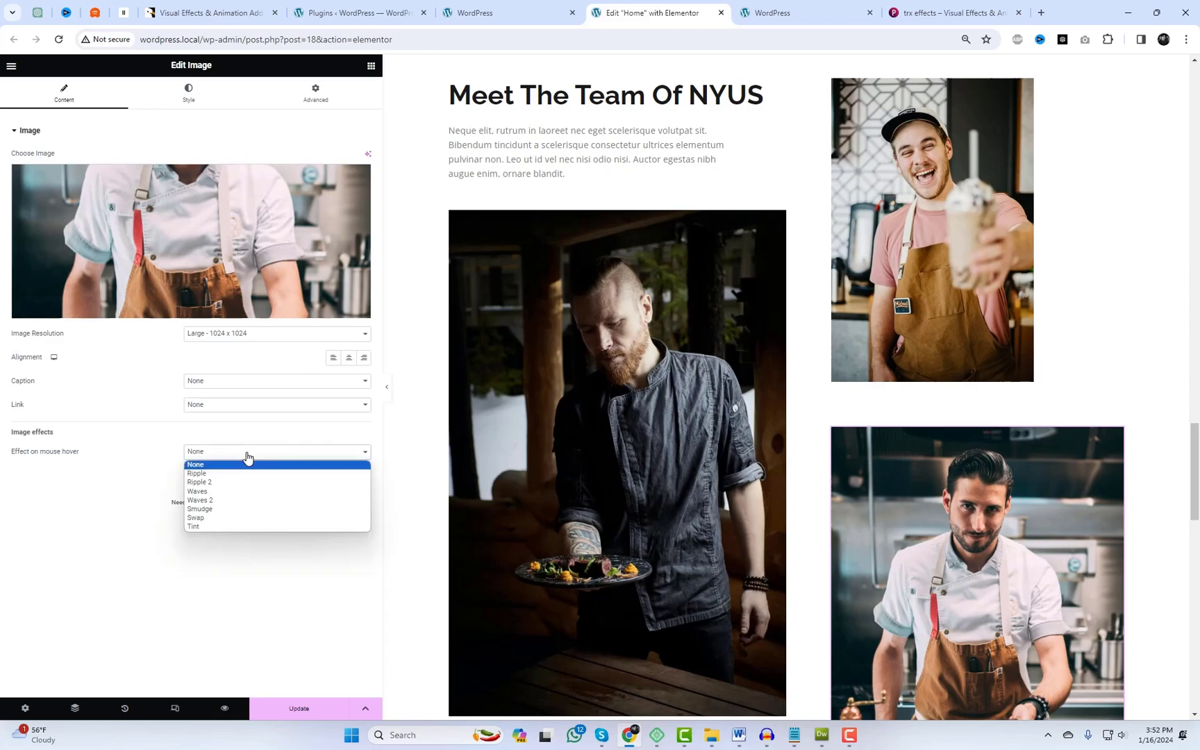
pyautogui.click(241, 510)
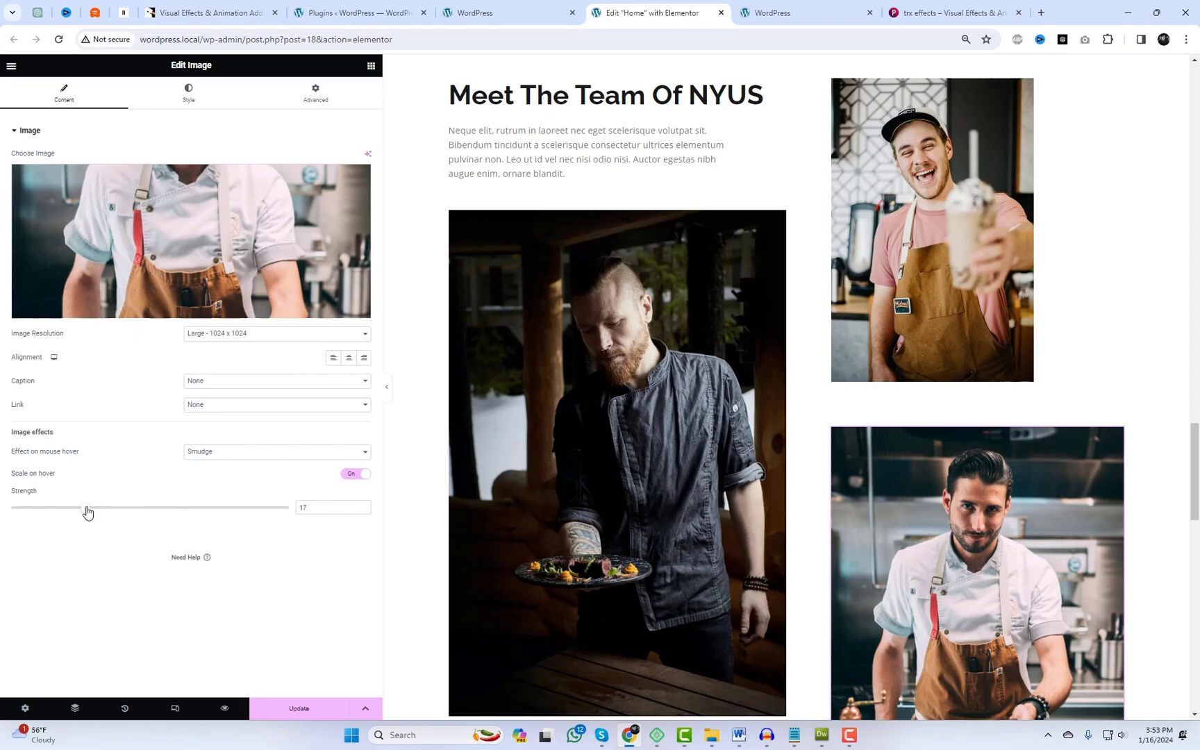
pyautogui.click(298, 710)
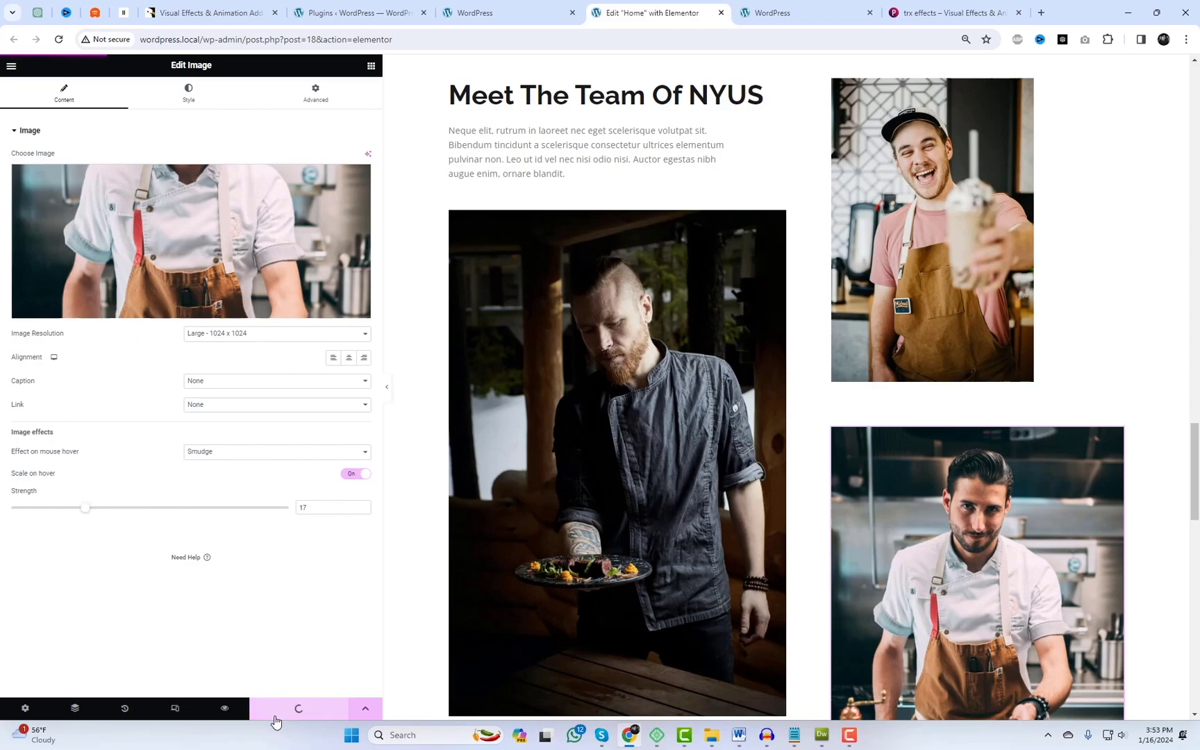
# Step: Preview the hover effects on the three team images in the Meet The Team section of the live page
pyautogui.click(767, 10)
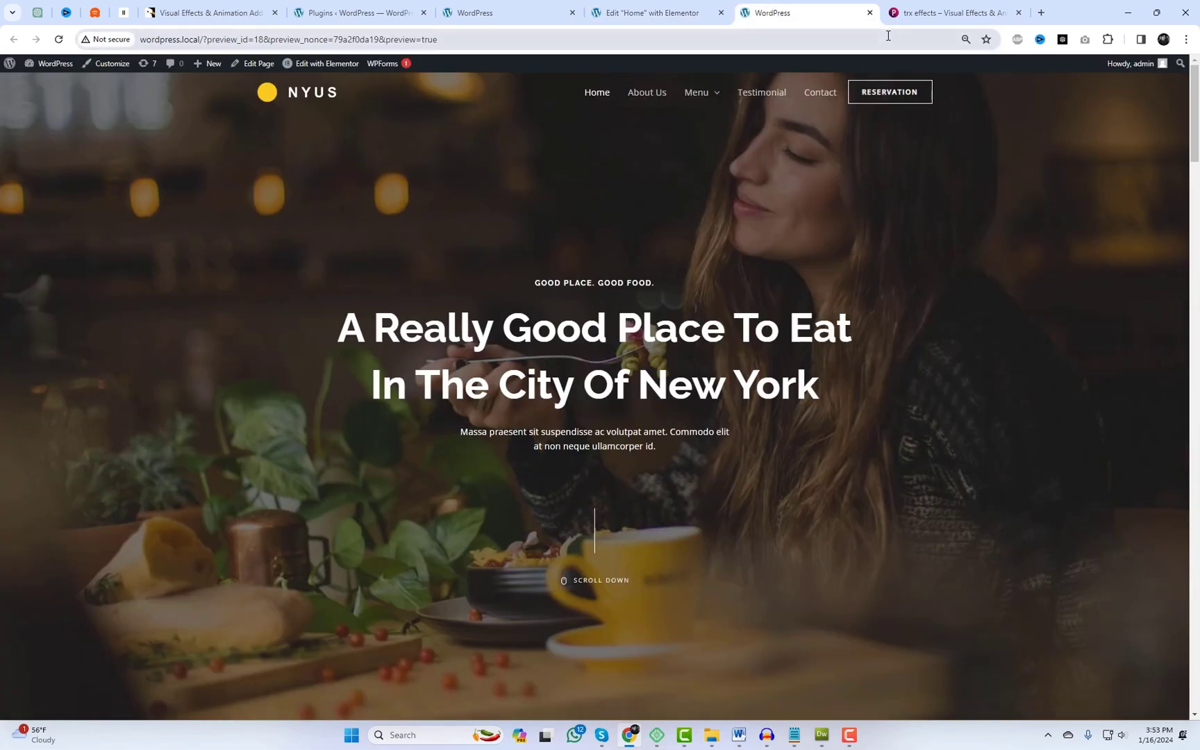
pyautogui.moveTo(1194, 111); pyautogui.dragTo(1194, 491)
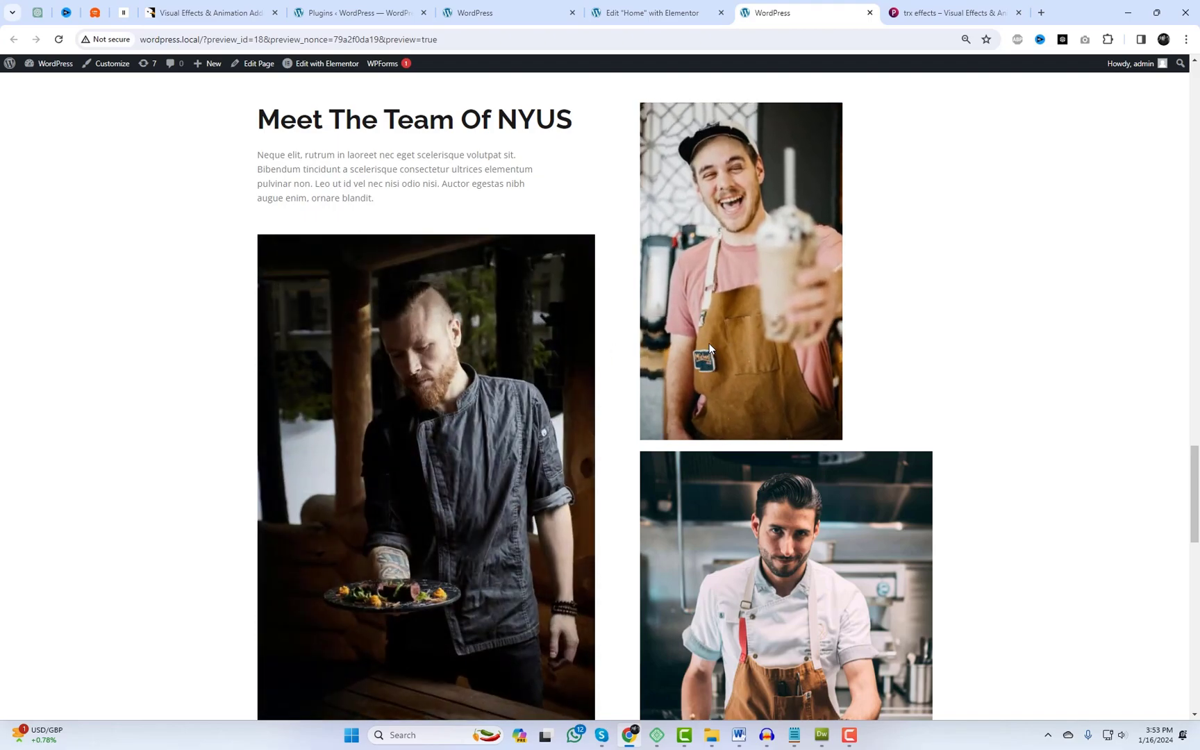
pyautogui.scroll(-3, 437, 334)
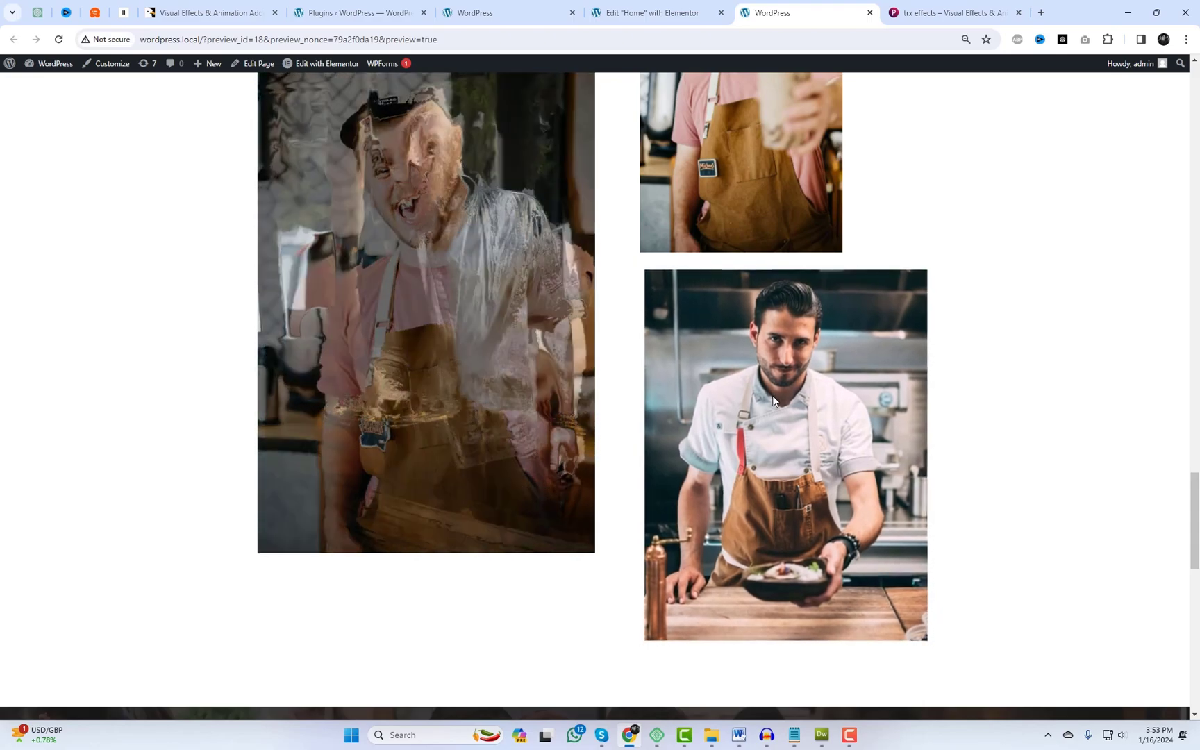
pyautogui.scroll(4, 551, 380)
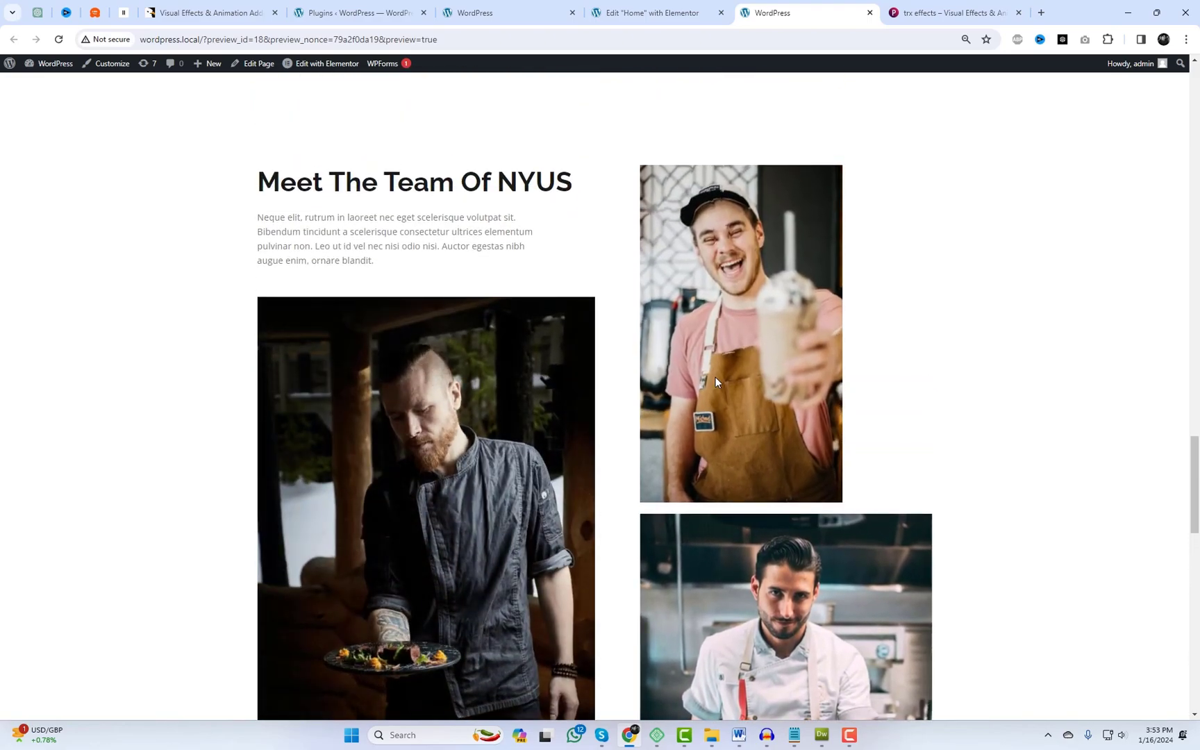
# Step: In the Elementor editor, set the dark-shirted chef image's hover effect to Tint with the red colour #BA4A4A, and update the page
pyautogui.click(665, 9)
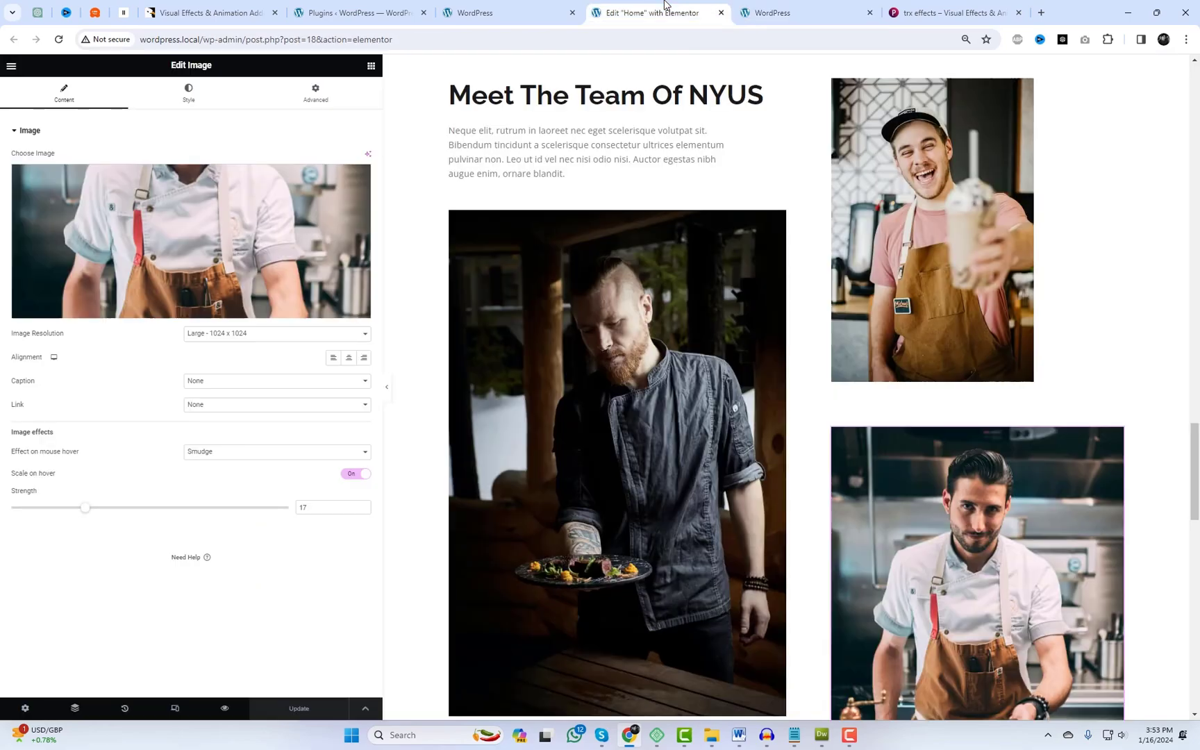
pyautogui.click(251, 453)
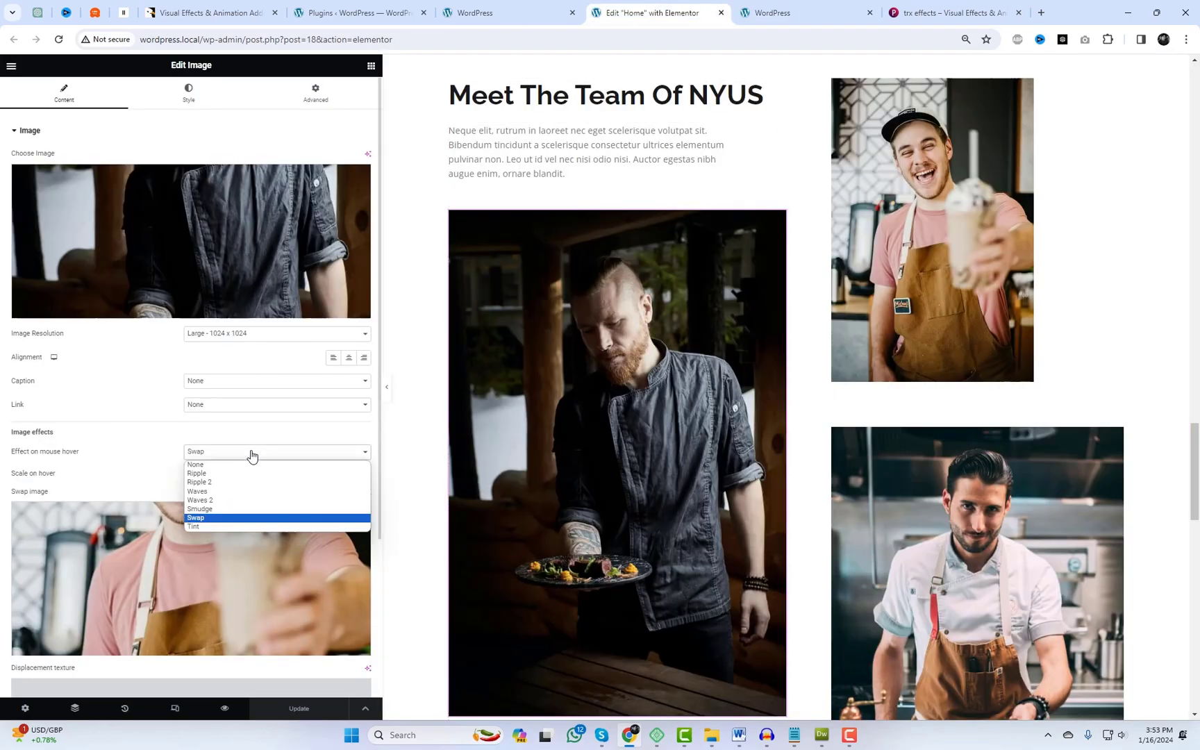
pyautogui.click(221, 526)
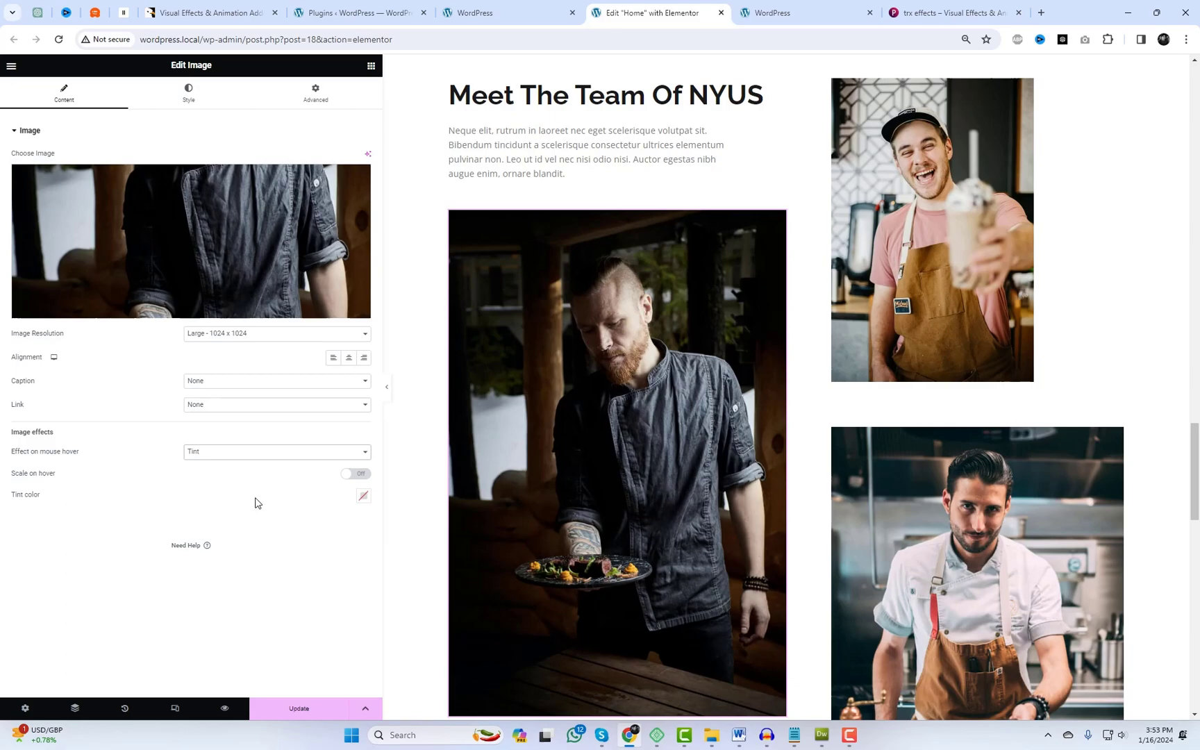
pyautogui.click(364, 497)
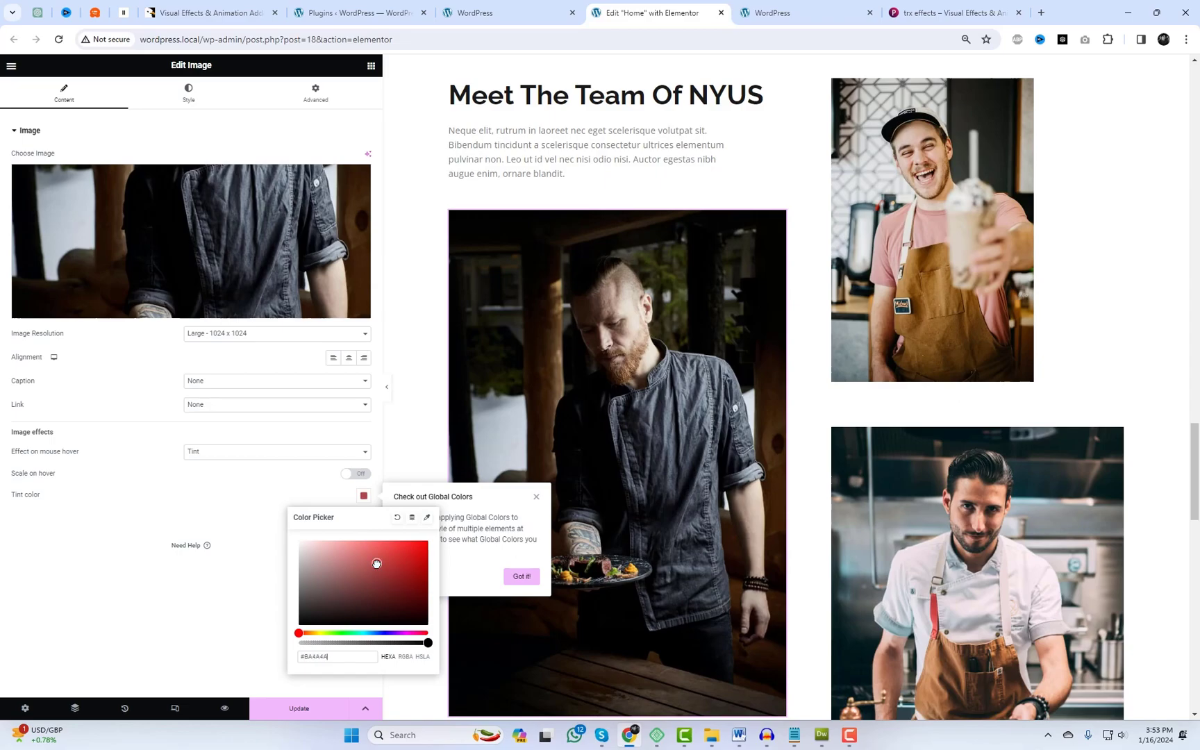
pyautogui.click(302, 504)
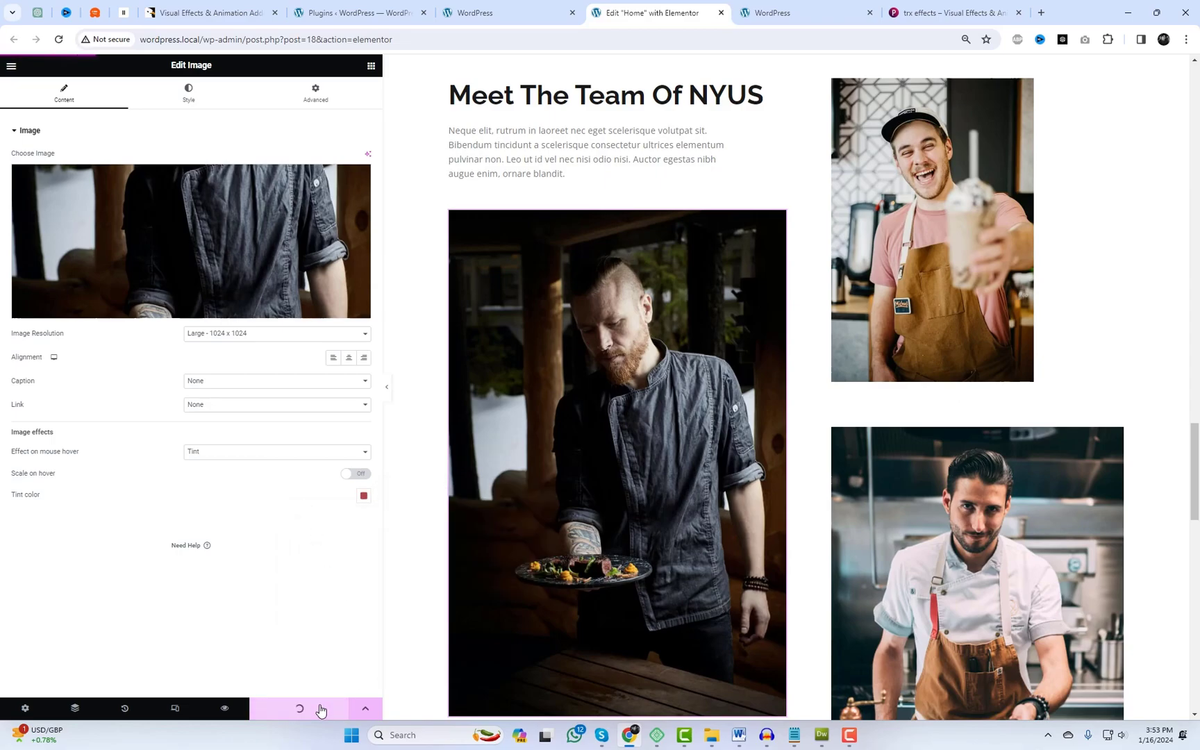
# Step: Set the white-shirted chef image's hover effect to Waves 2 with strength 15 and waves frequency 5; update the page and preview the team images
pyautogui.click(1001, 606)
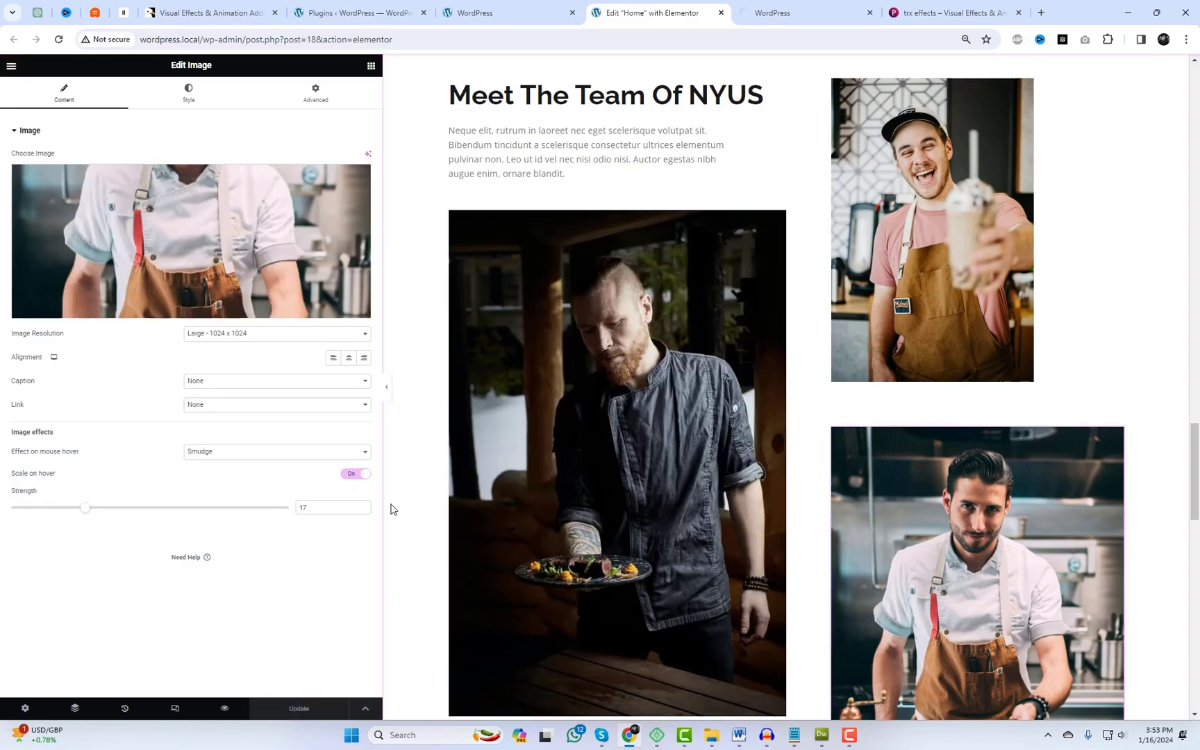
pyautogui.click(250, 457)
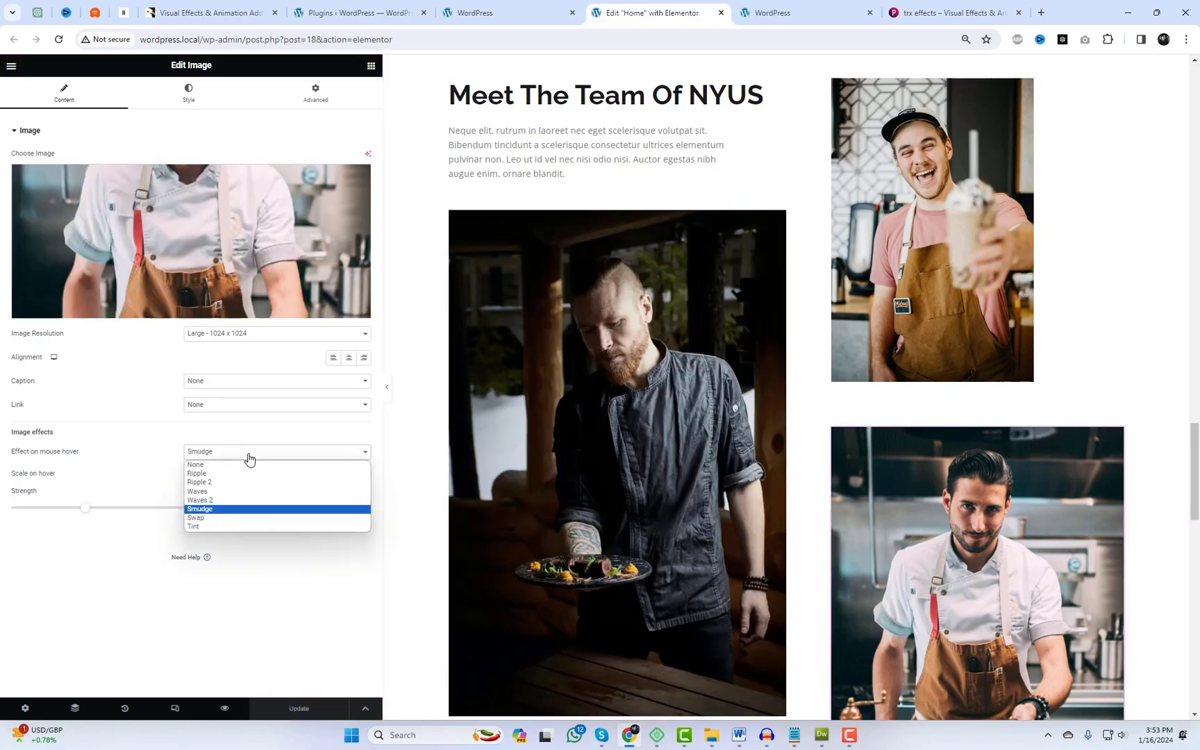
pyautogui.click(234, 501)
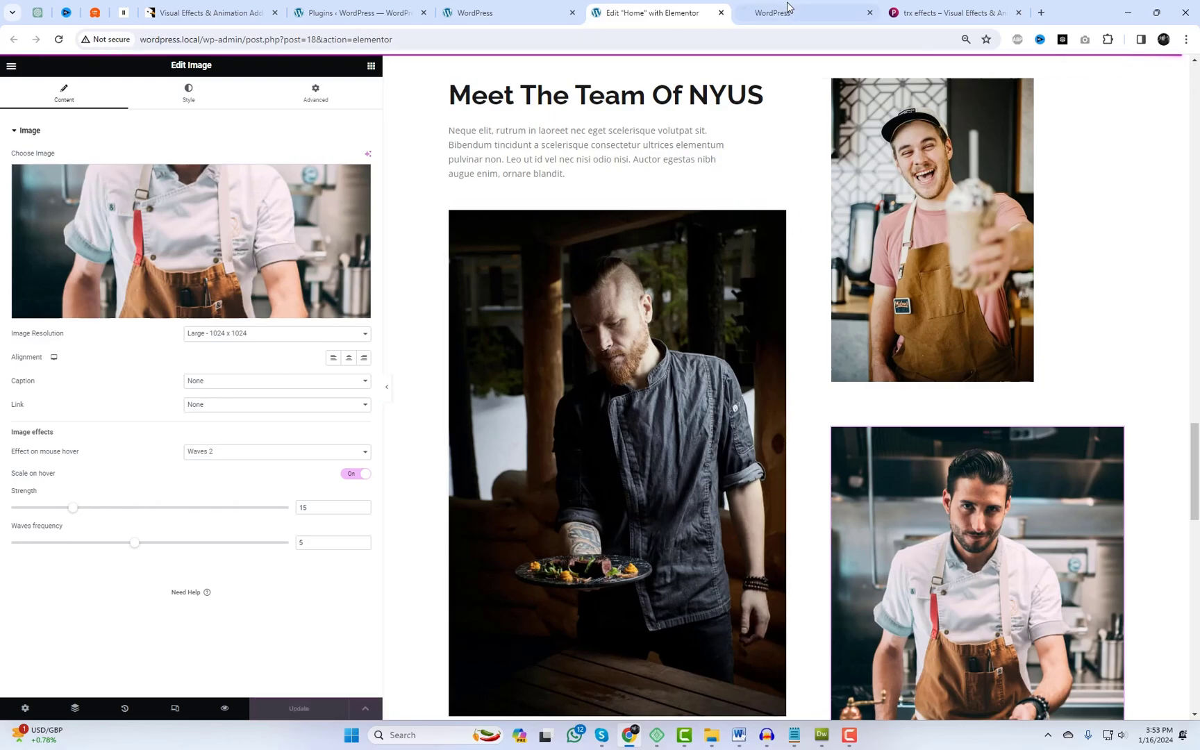
pyautogui.moveTo(1195, 313); pyautogui.dragTo(1197, 522)
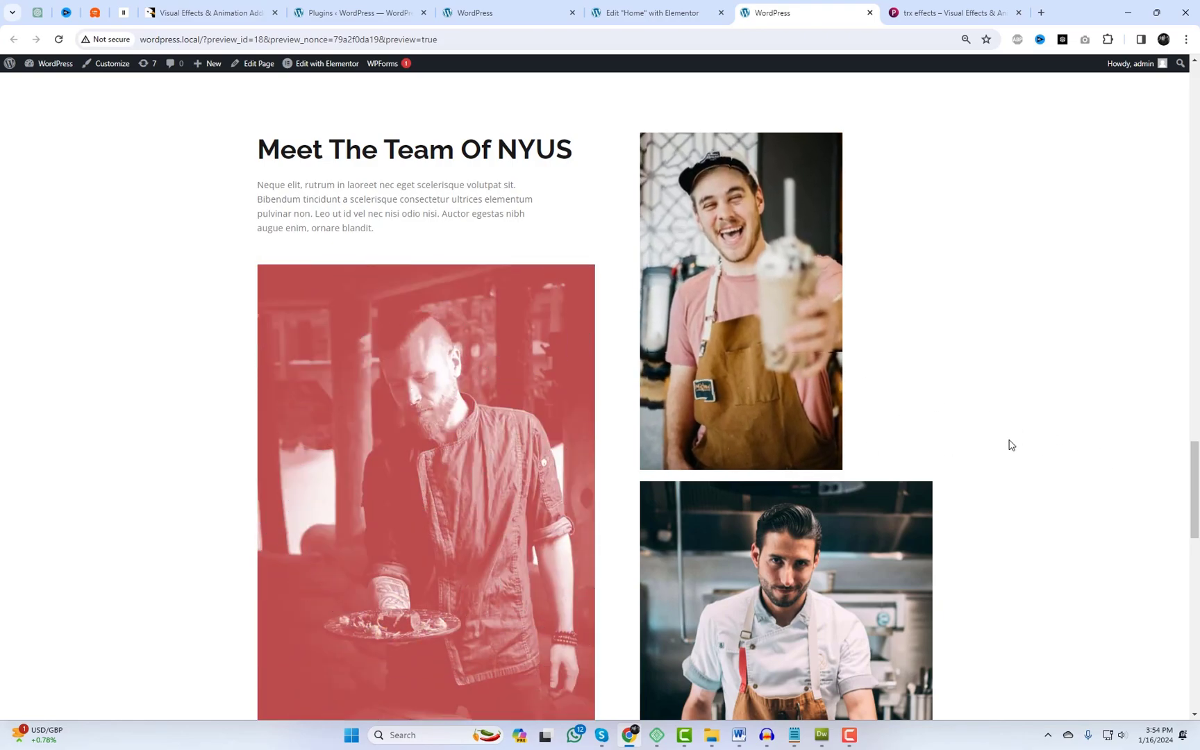
pyautogui.scroll(-3, 1010, 444)
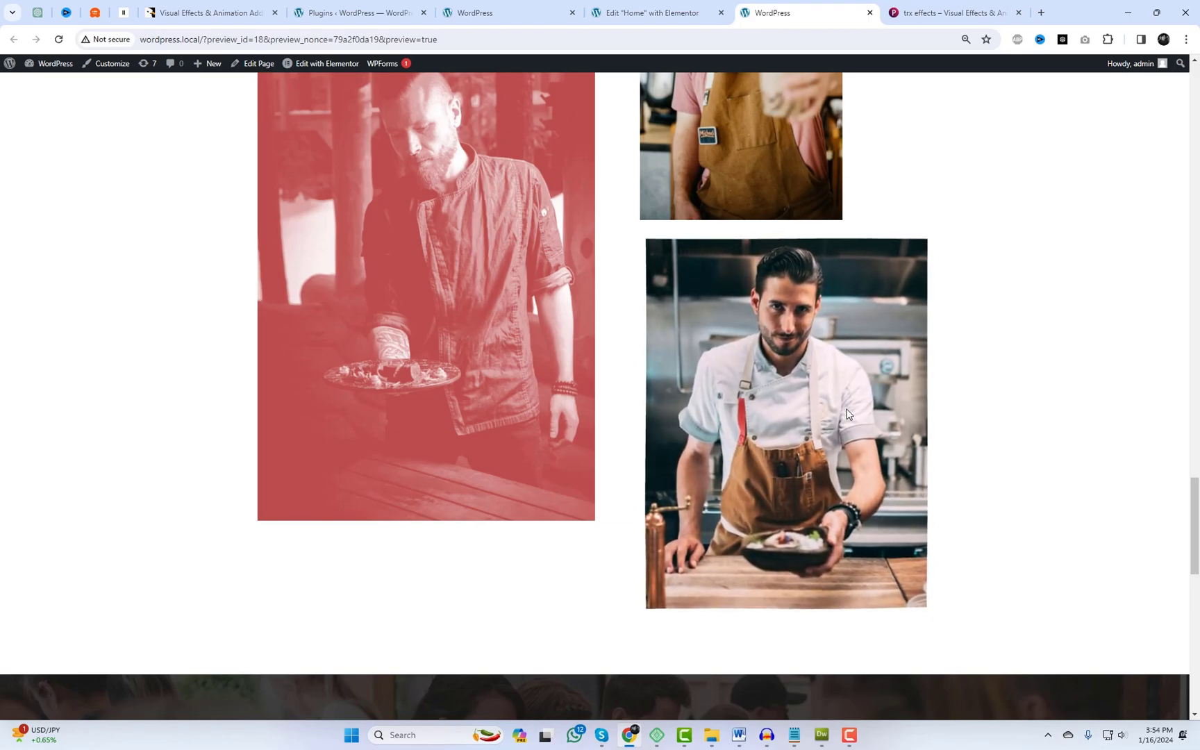
# Step: Back in the Elementor editor, select the Cozy Place image in the Discover The Good Atmosphere section and set its mouse-hover effect to Swap
pyautogui.hotkey('ctrl', 'shift', 'Tab')
pyautogui.scroll(-6, 1028, 452)
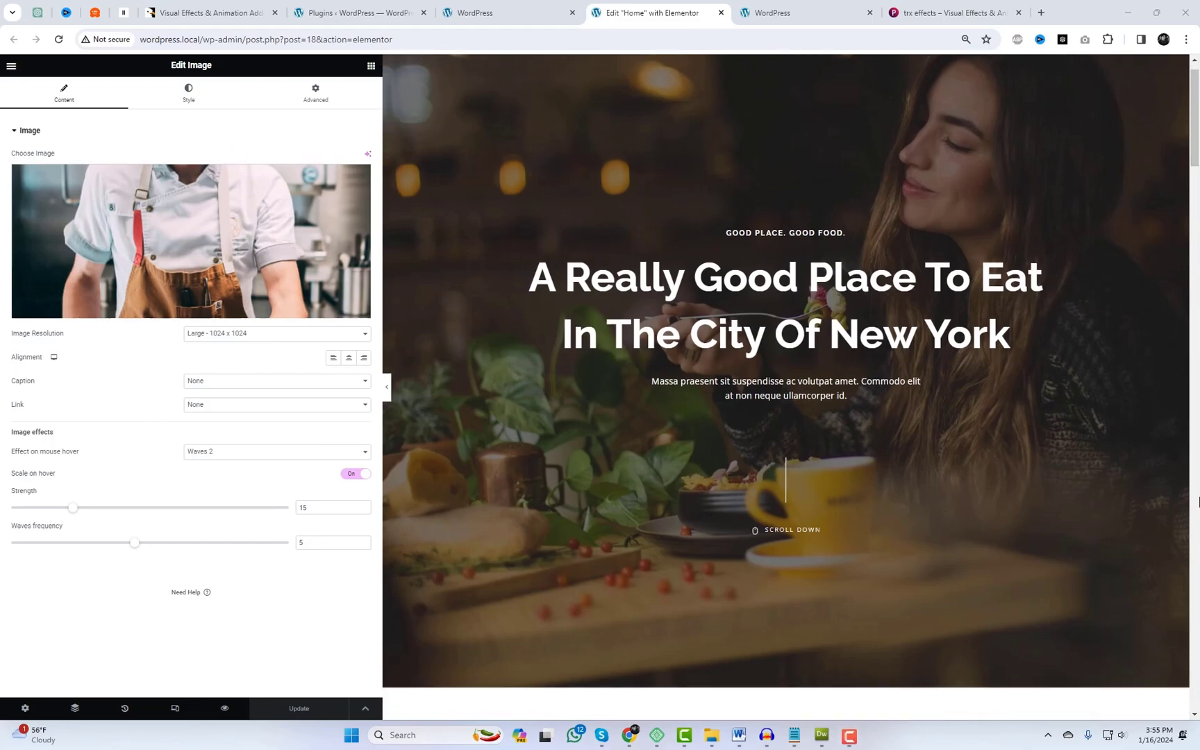
pyautogui.click(1022, 421)
pyautogui.click(300, 279)
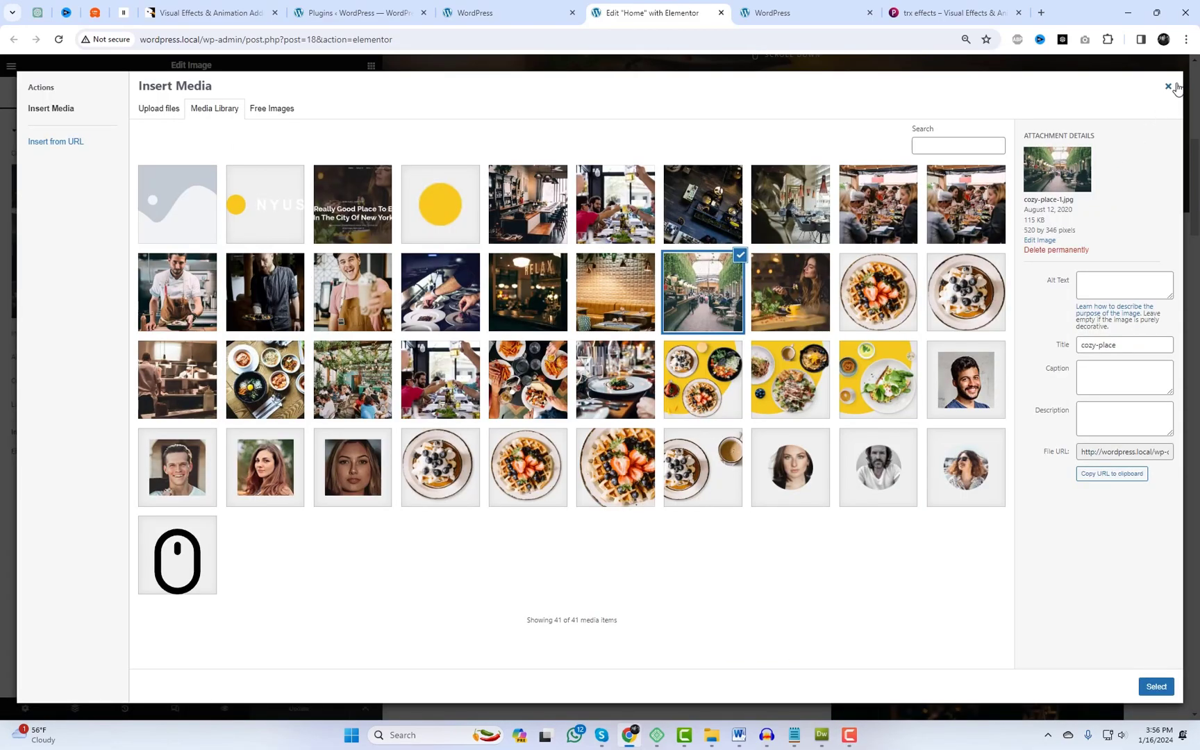
pyautogui.click(1172, 86)
pyautogui.click(253, 452)
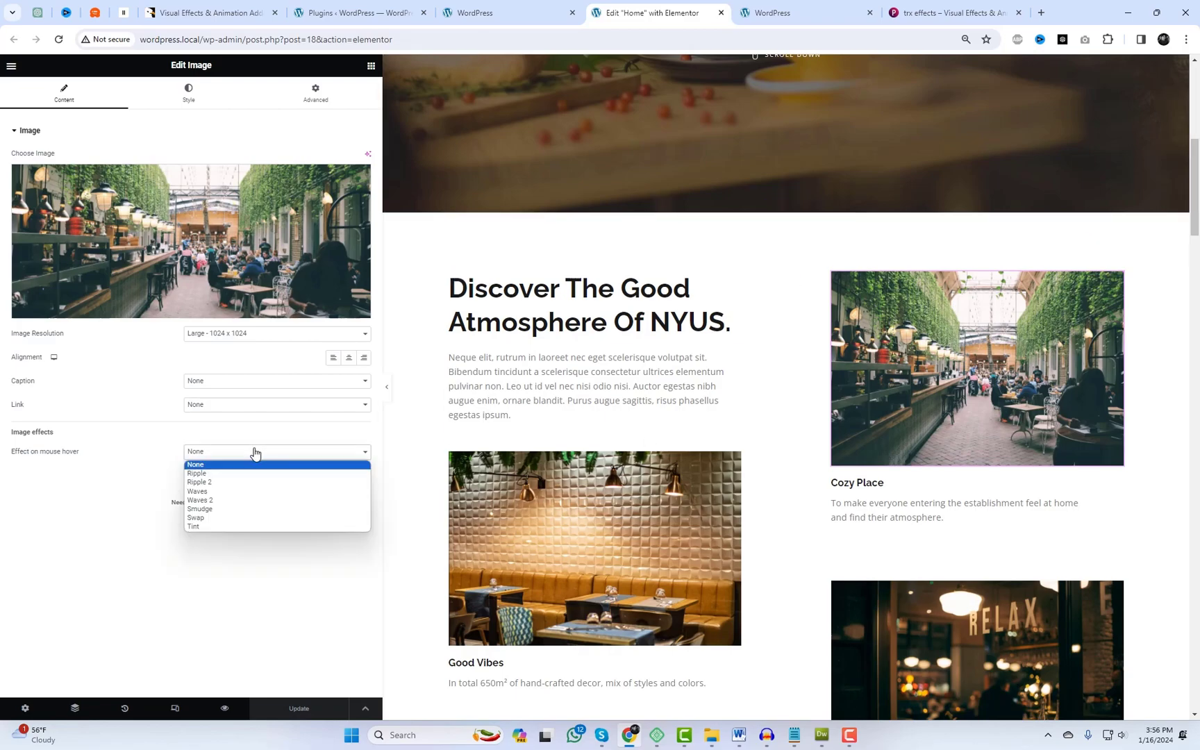
pyautogui.click(234, 526)
# Step: Choose the photo of friends toasting at a table from the media library as the Cozy Place swap image
pyautogui.click(238, 540)
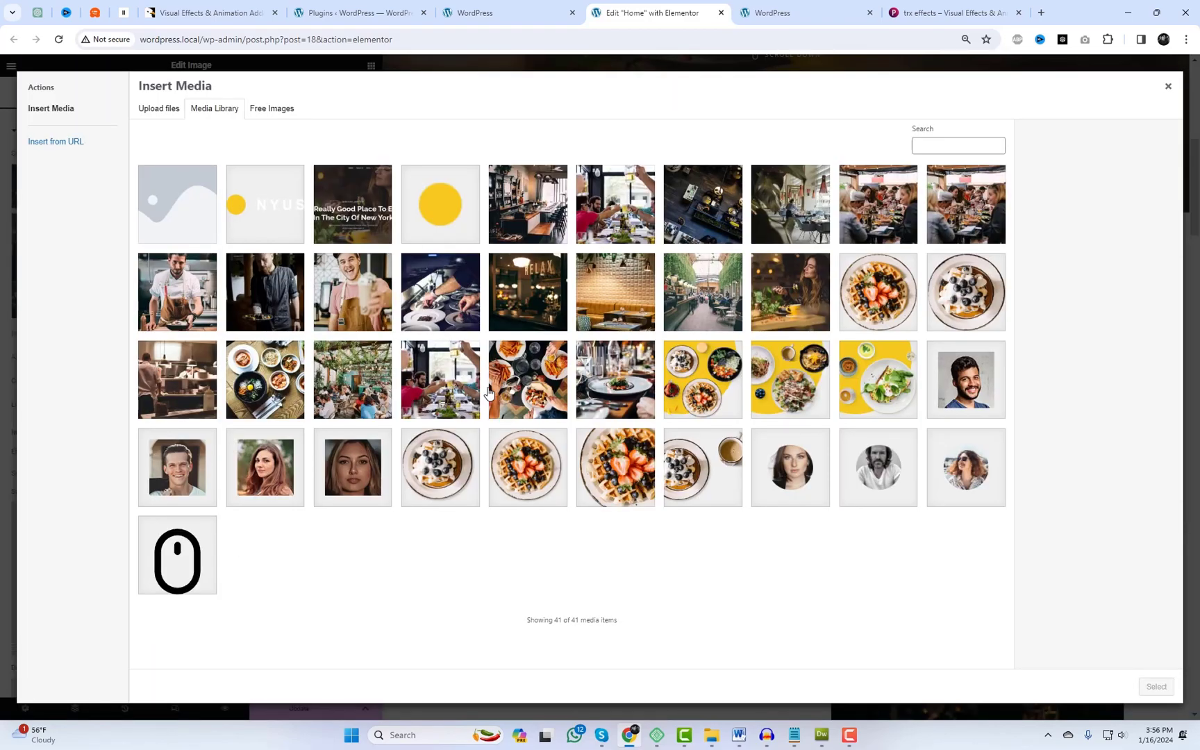
pyautogui.click(433, 391)
pyautogui.click(1157, 686)
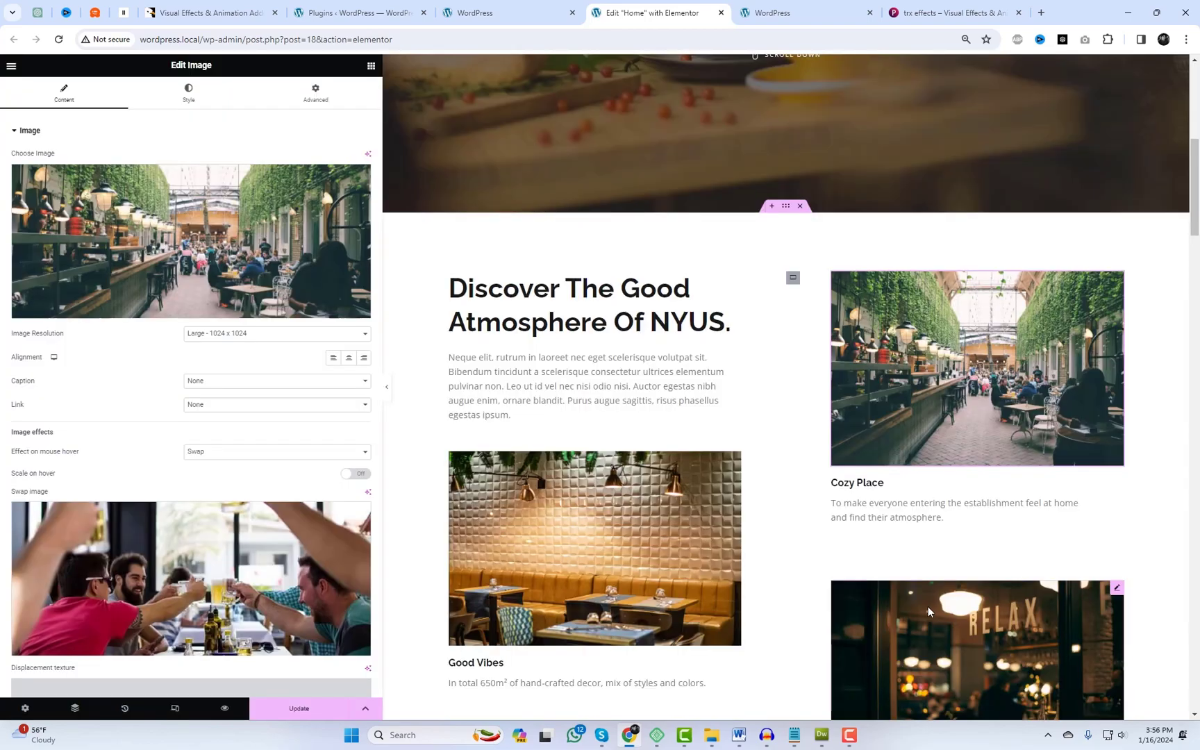
# Step: Set the Good Vibes image's mouse-hover effect to Swap, using the plated dish photo from the media library as its swap image
pyautogui.scroll(-3, 882, 576)
pyautogui.click(638, 396)
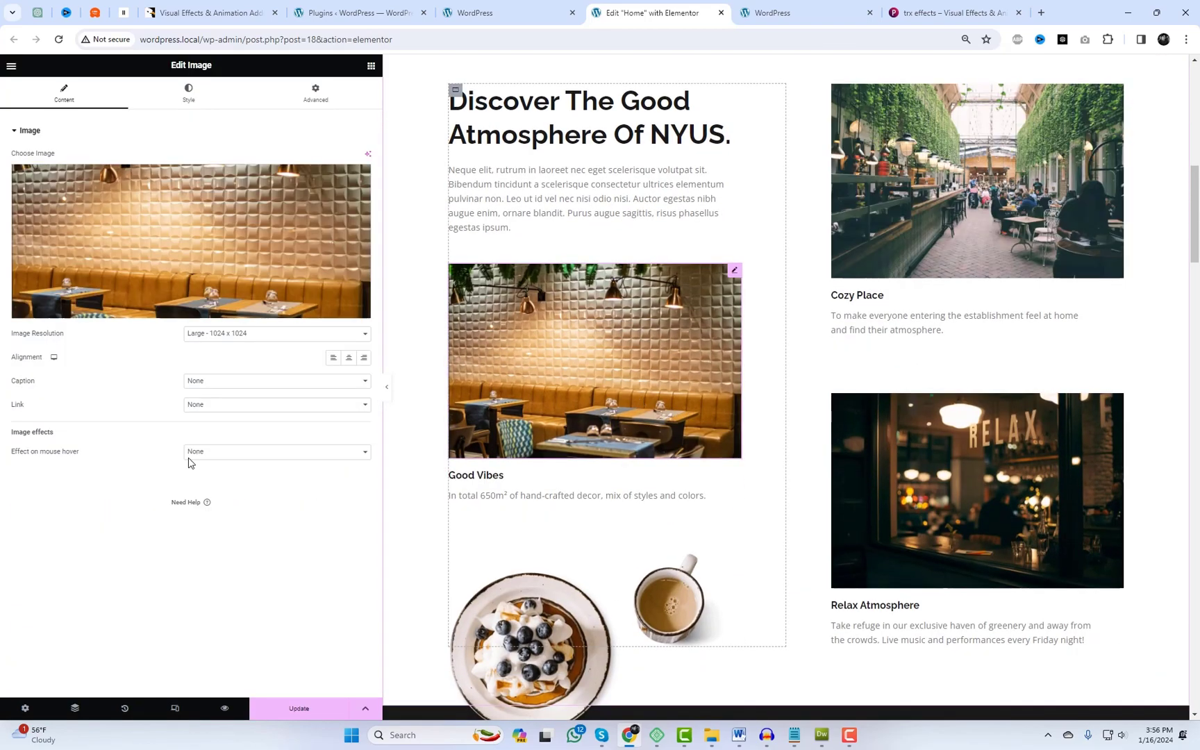
pyautogui.click(230, 452)
pyautogui.click(209, 517)
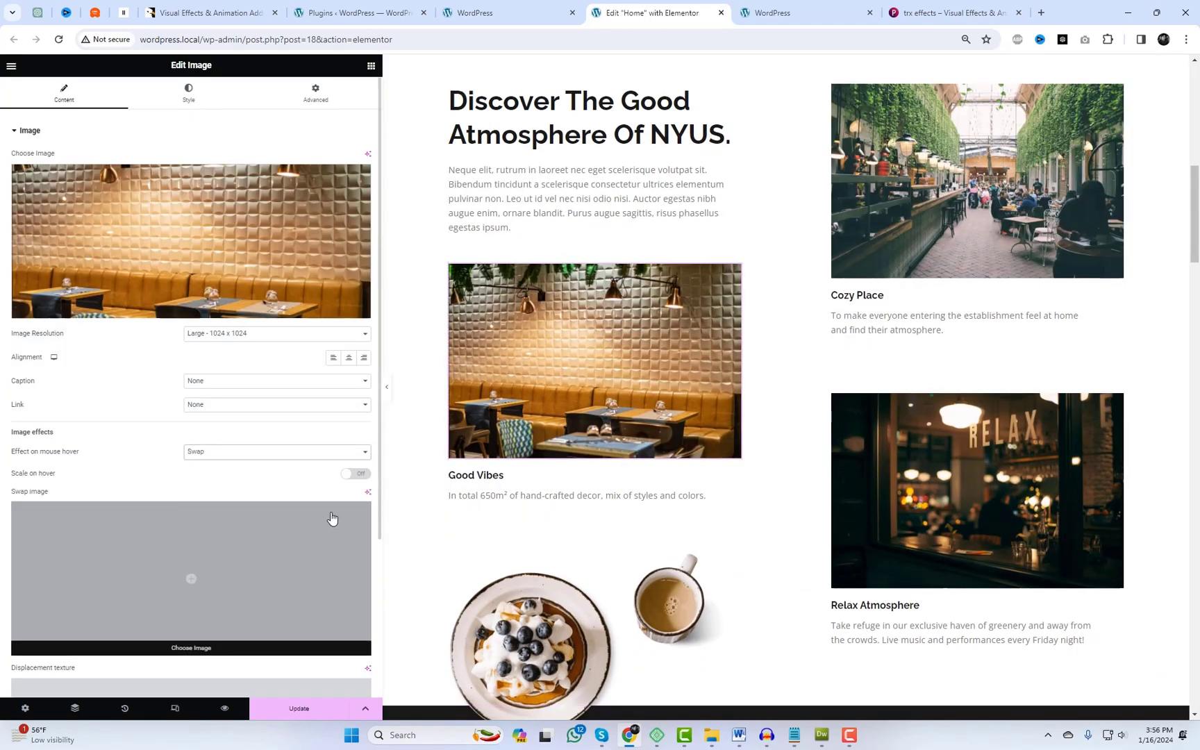
pyautogui.scroll(-2, 260, 420)
pyautogui.click(260, 419)
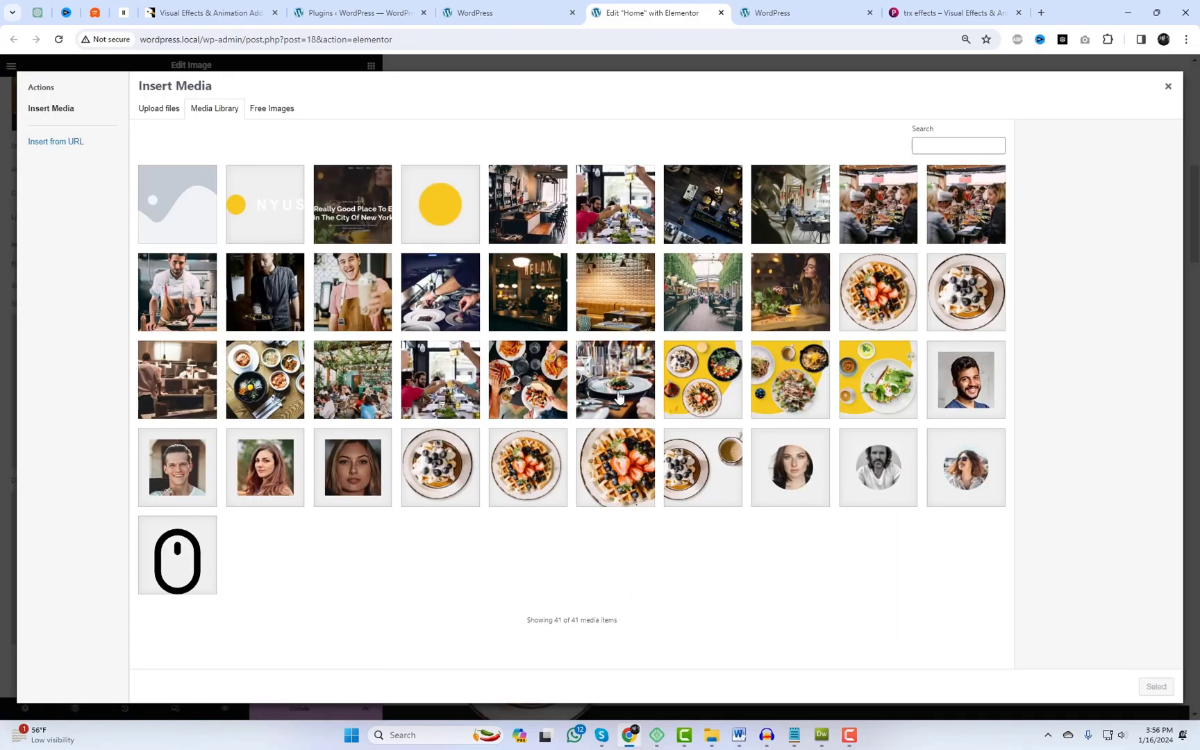
pyautogui.click(619, 396)
pyautogui.click(1157, 687)
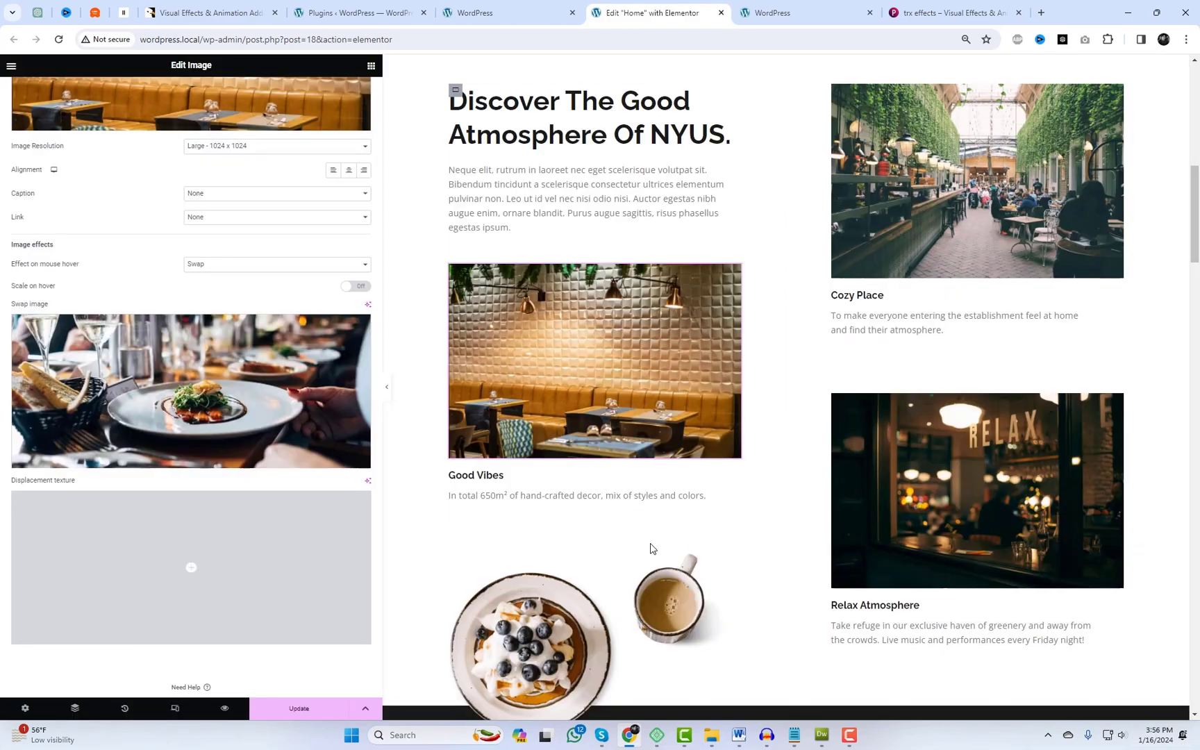
# Step: Select the Relax Atmosphere image and set its mouse-hover effect to Swap
pyautogui.scroll(-2, 648, 546)
pyautogui.scroll(1, 664, 542)
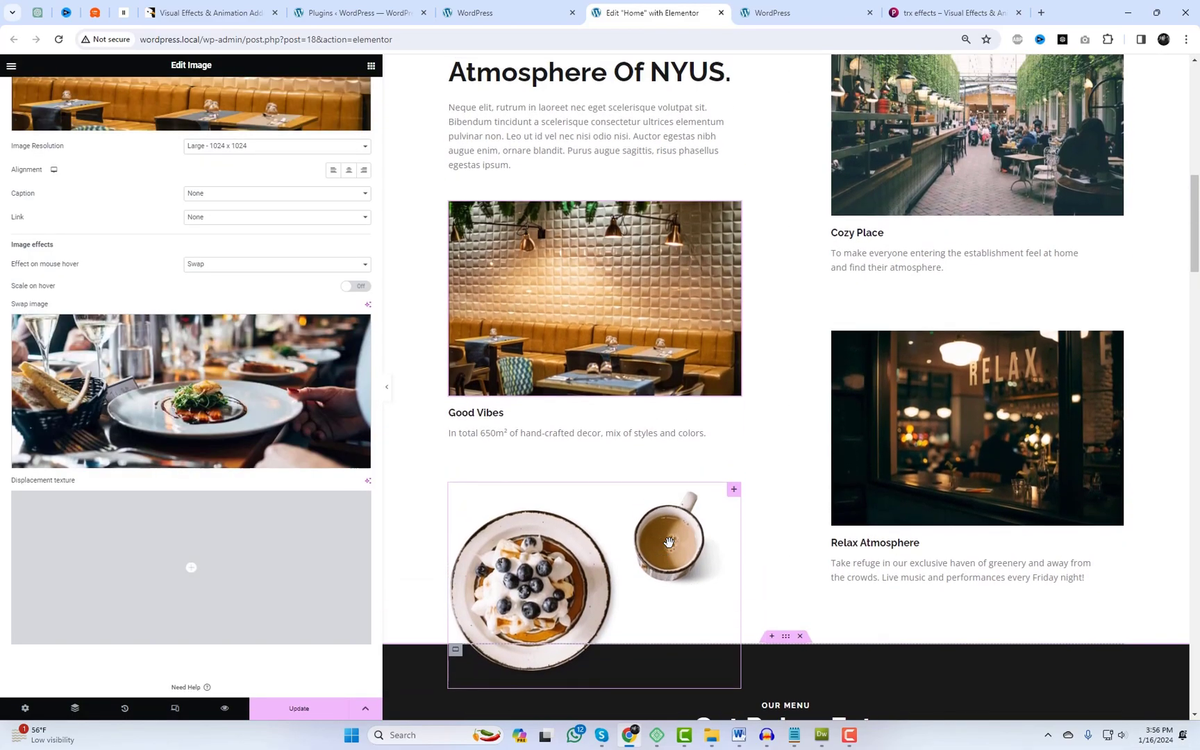
pyautogui.click(931, 437)
pyautogui.click(259, 452)
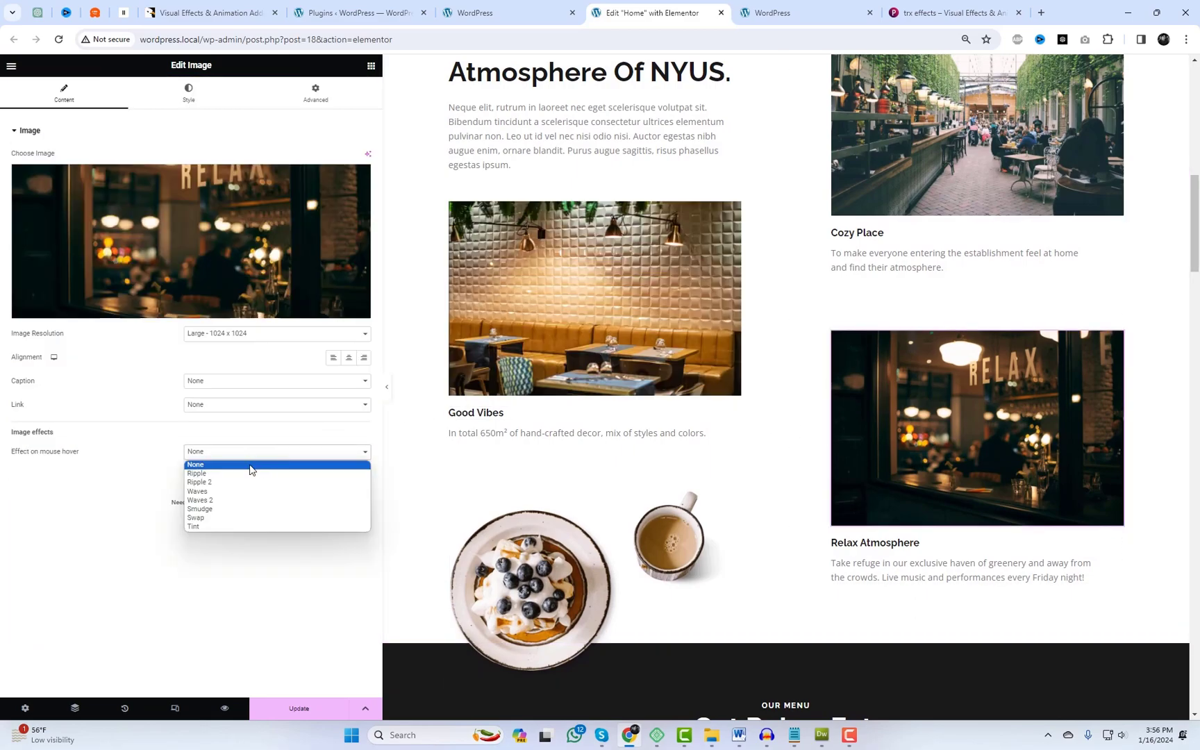
pyautogui.click(233, 518)
# Step: Use chef-standing-in-restaurant-kitchen-1.jpg as the Relax Atmosphere swap image, enable scaling on hover, and update the page
pyautogui.click(247, 530)
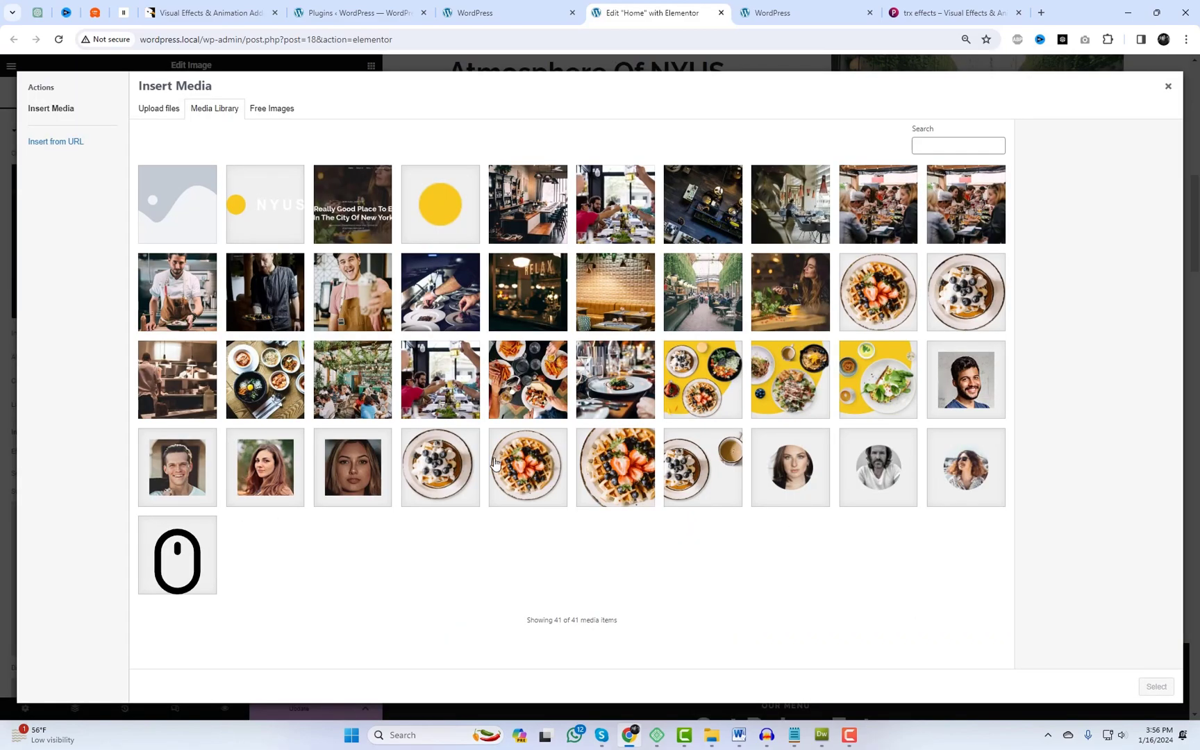
pyautogui.click(196, 388)
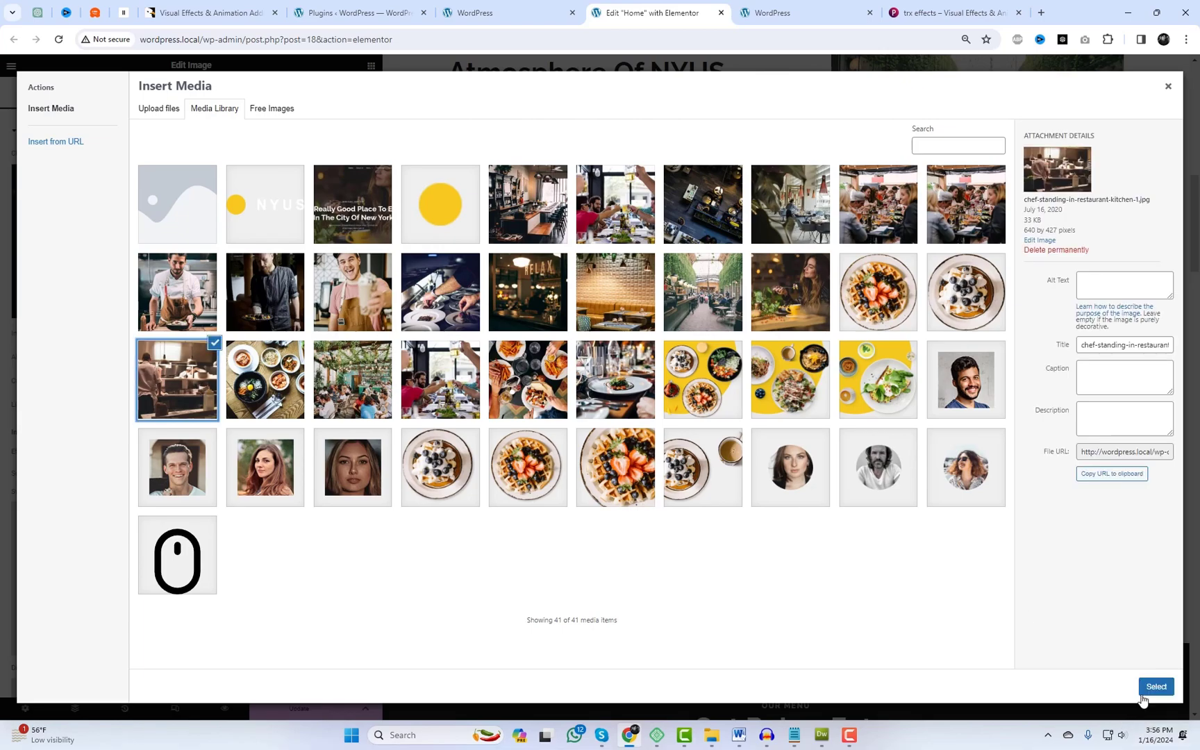
pyautogui.click(1155, 687)
pyautogui.scroll(-3, 198, 441)
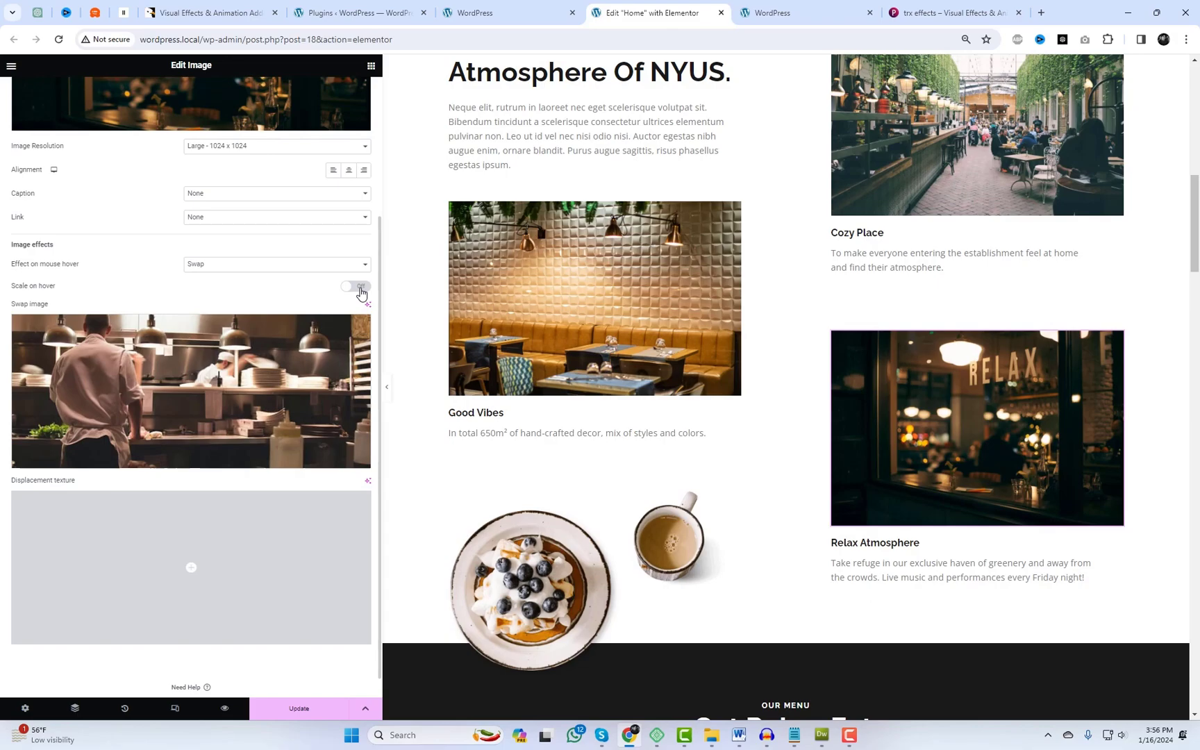
pyautogui.scroll(-1, 284, 531)
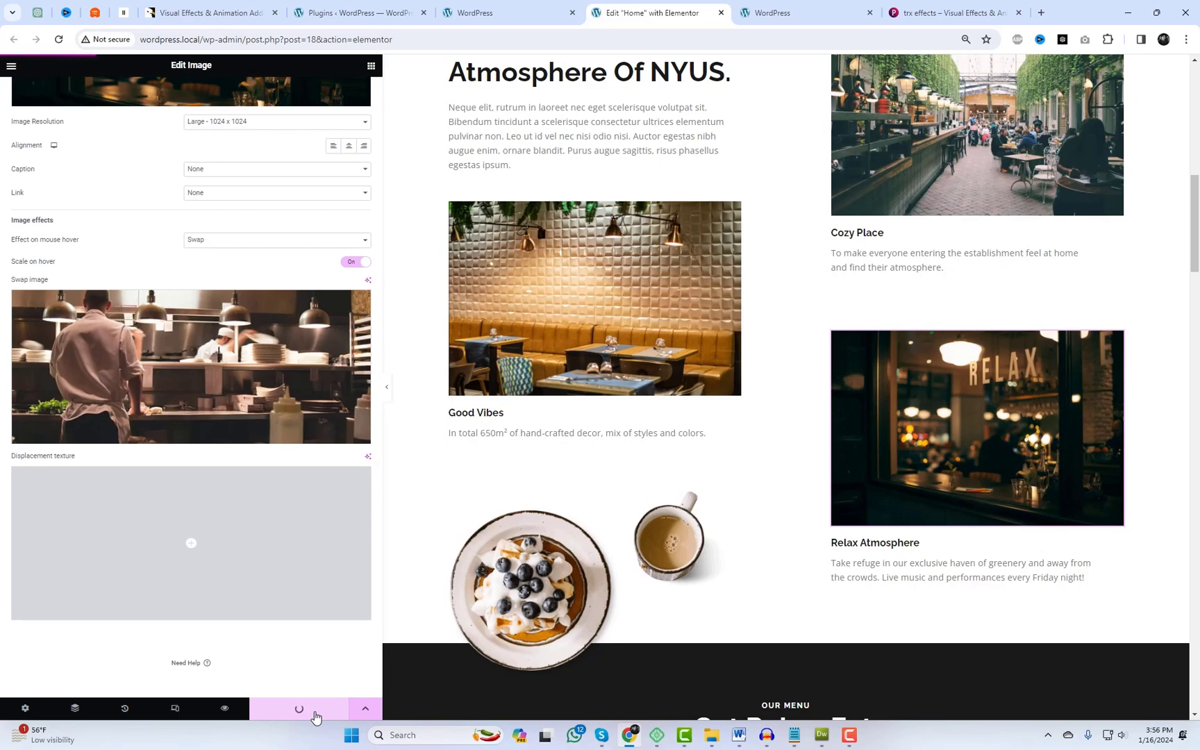
# Step: Preview the swap effects on the Cozy Place, Good Vibes and Relax Atmosphere images on the live page
pyautogui.click(779, 5)
pyautogui.scroll(-8, 1092, 345)
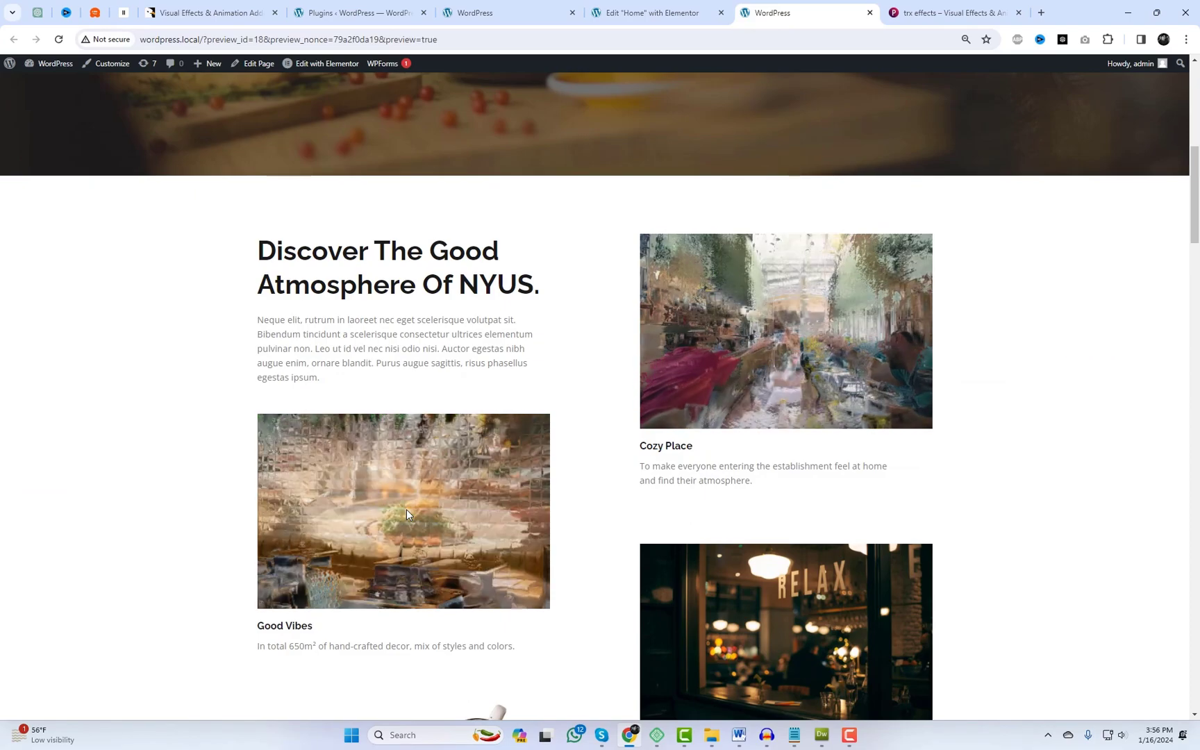
pyautogui.scroll(-1, 406, 514)
pyautogui.scroll(-3, 407, 514)
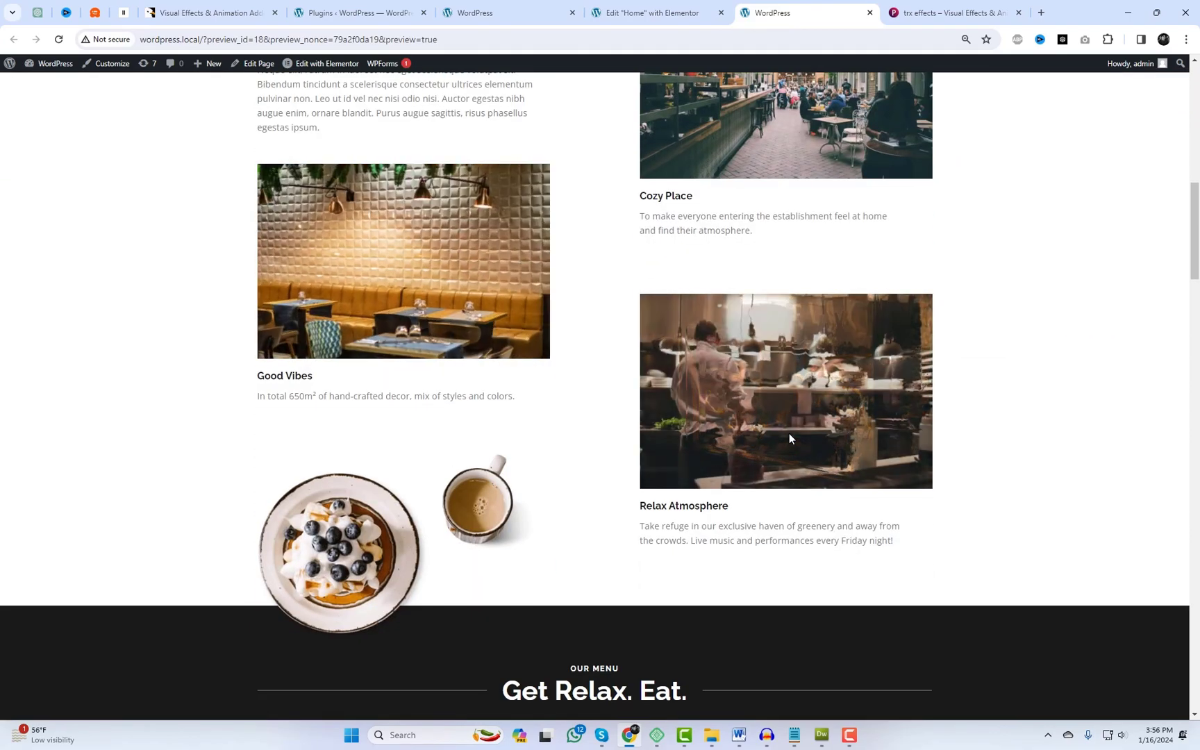
# Step: Recheck the Good Vibes image's swap effect beside the other atmosphere images on the live page
pyautogui.scroll(1, 480, 345)
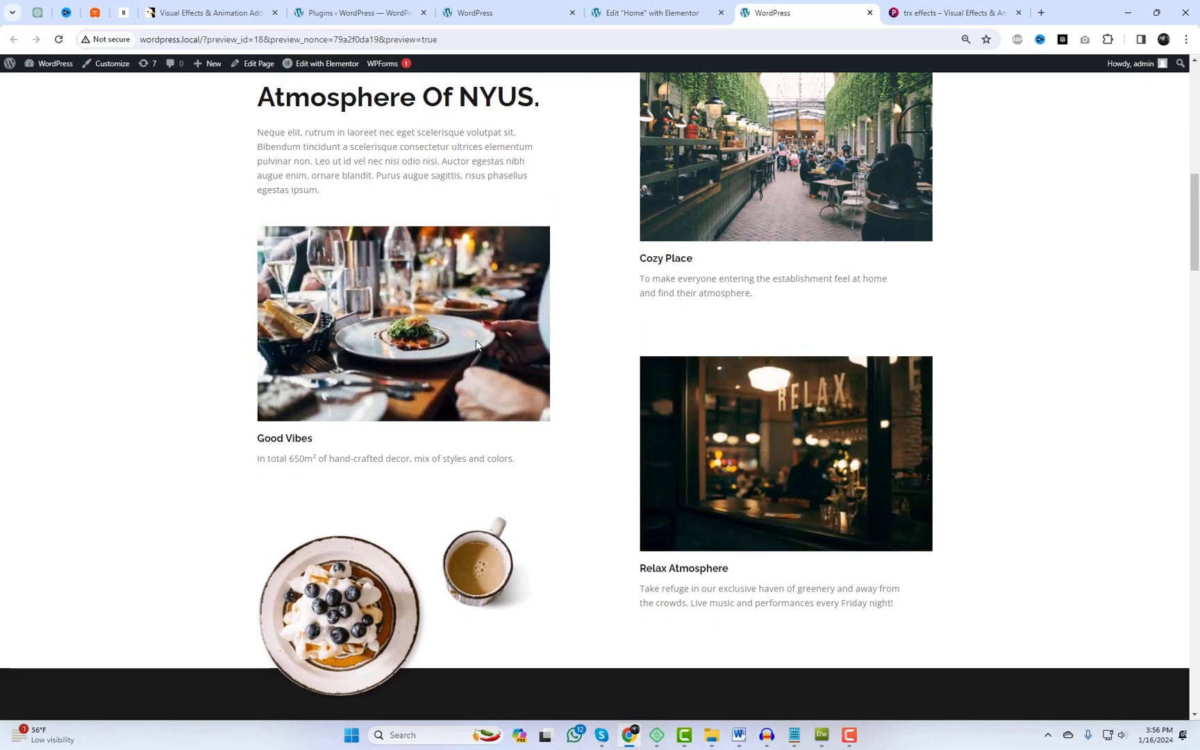
pyautogui.scroll(2, 619, 313)
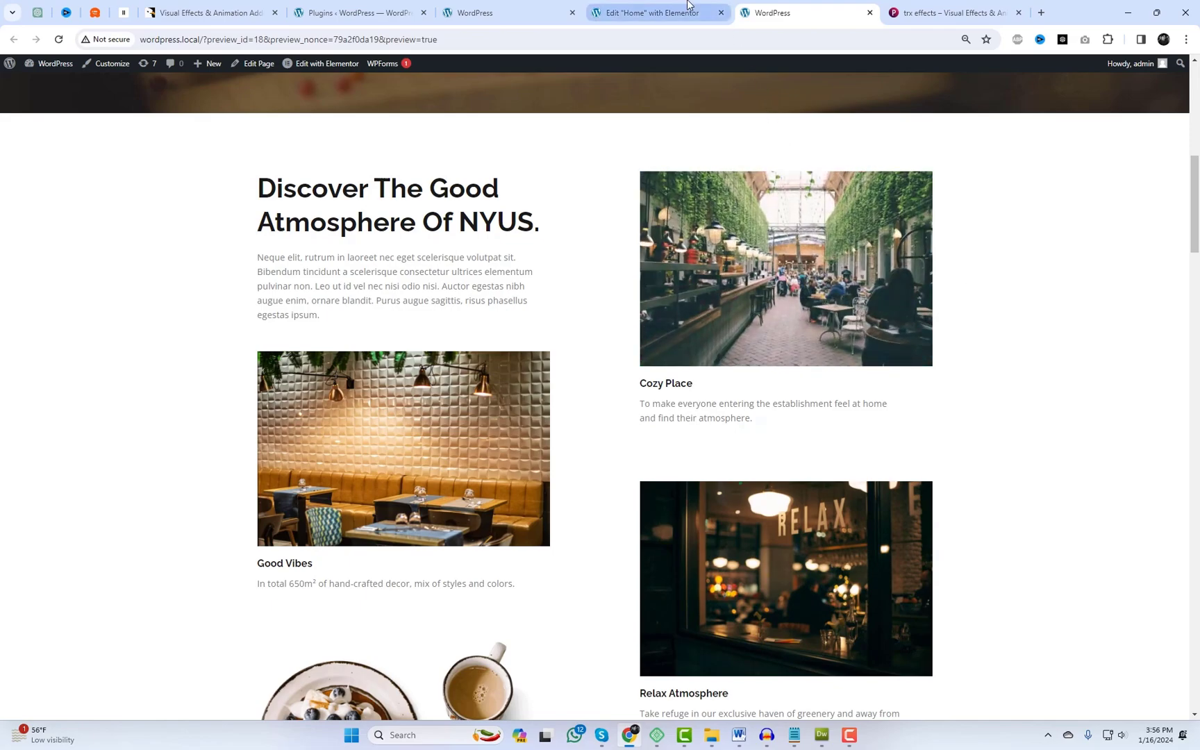
pyautogui.moveTo(688, 5)
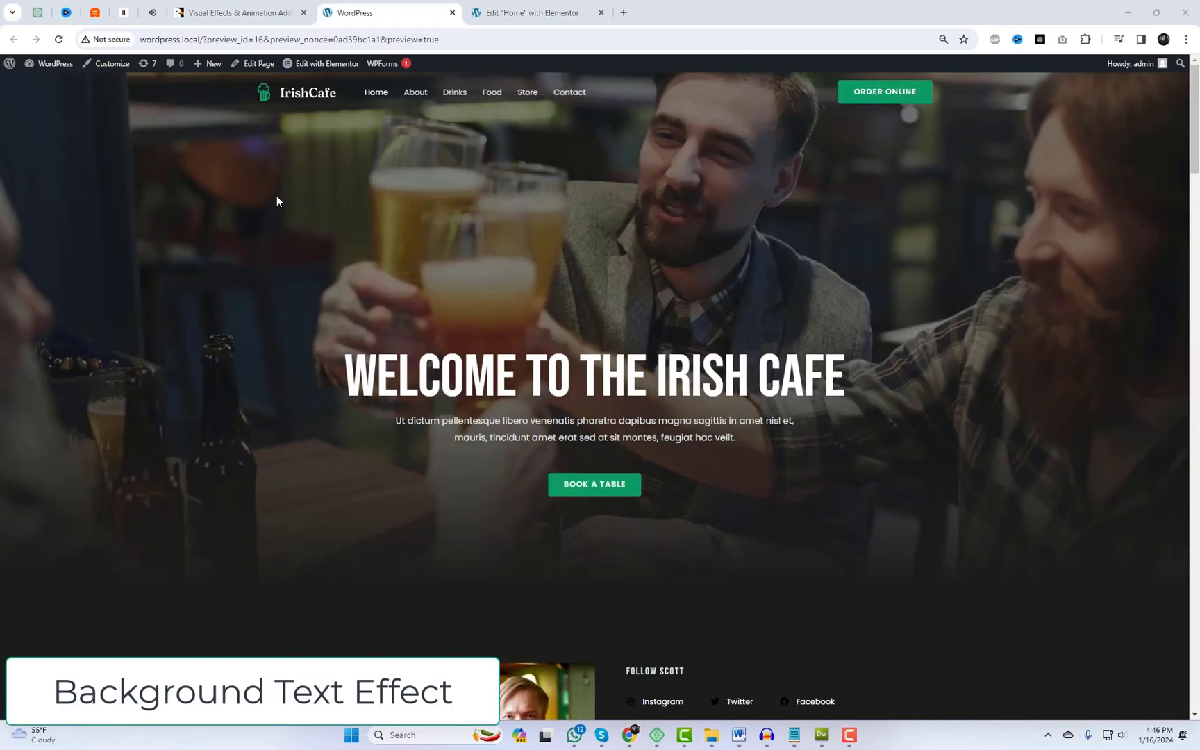
# Step: Give the Irish Cafe hero section the background text "Best Irish Pub & Bar in Florida" and open its text color for editing
pyautogui.click(530, 19)
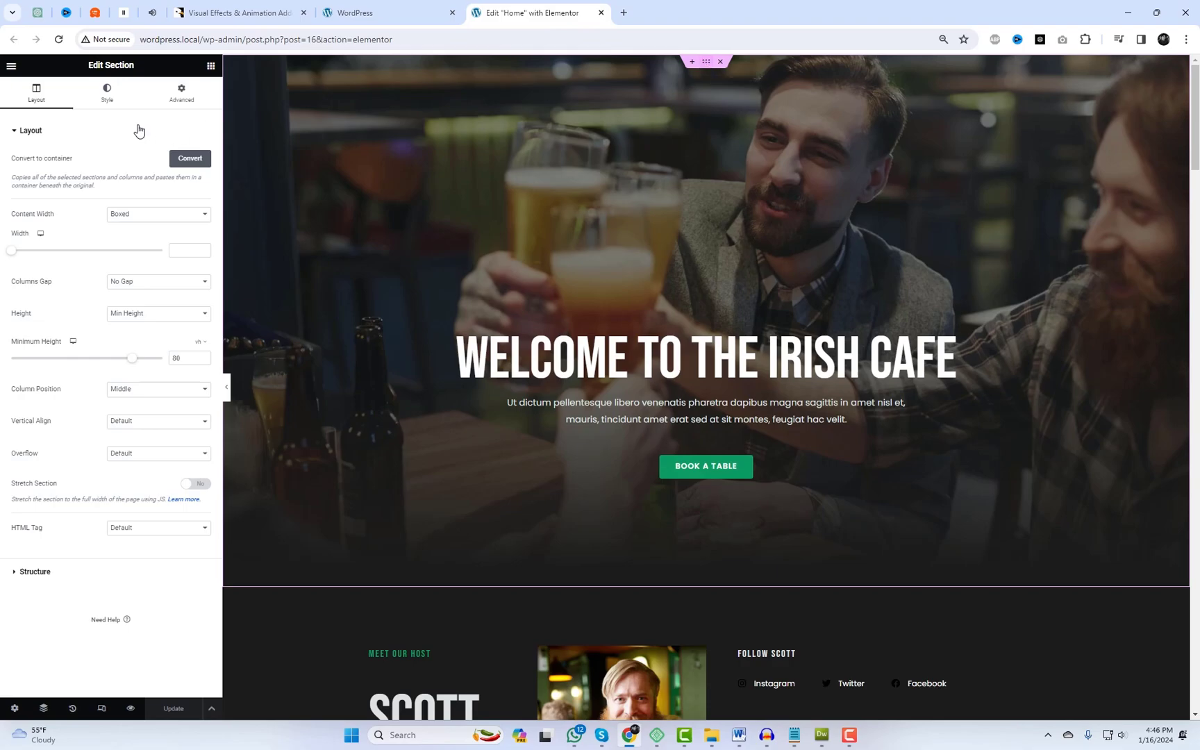
pyautogui.click(193, 98)
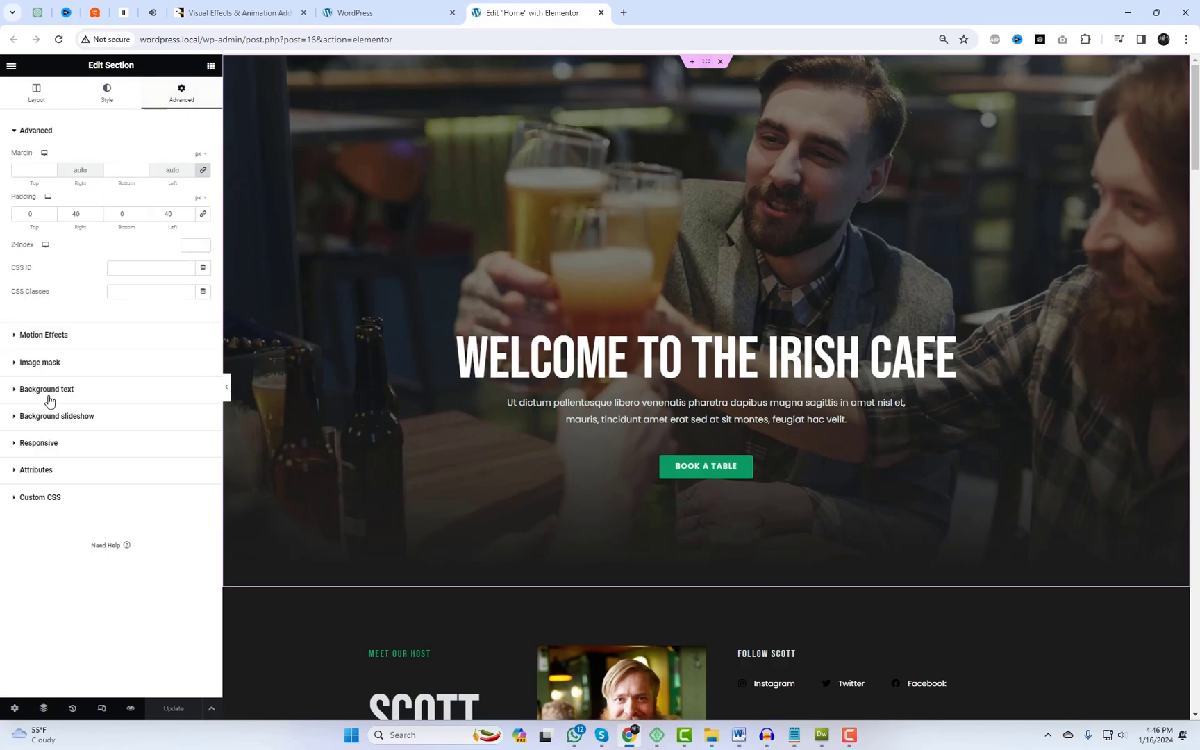
pyautogui.click(91, 393)
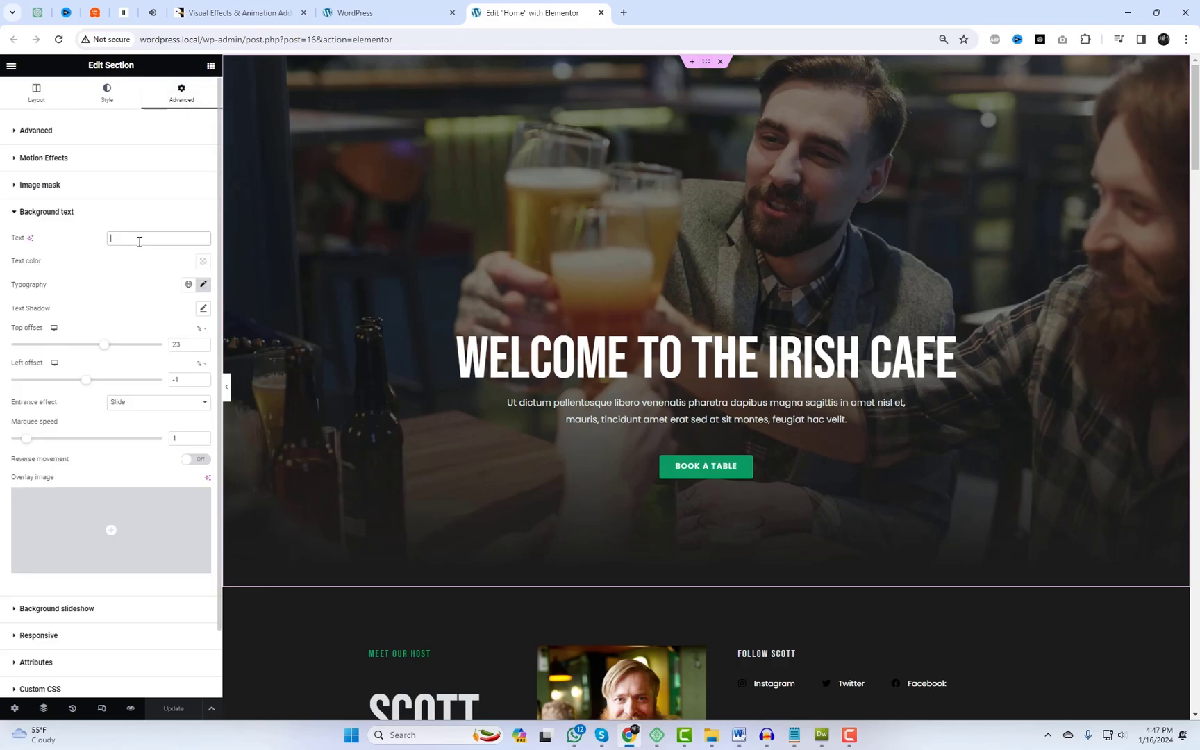
pyautogui.write('Best Irish Pub & Bar in Florida')
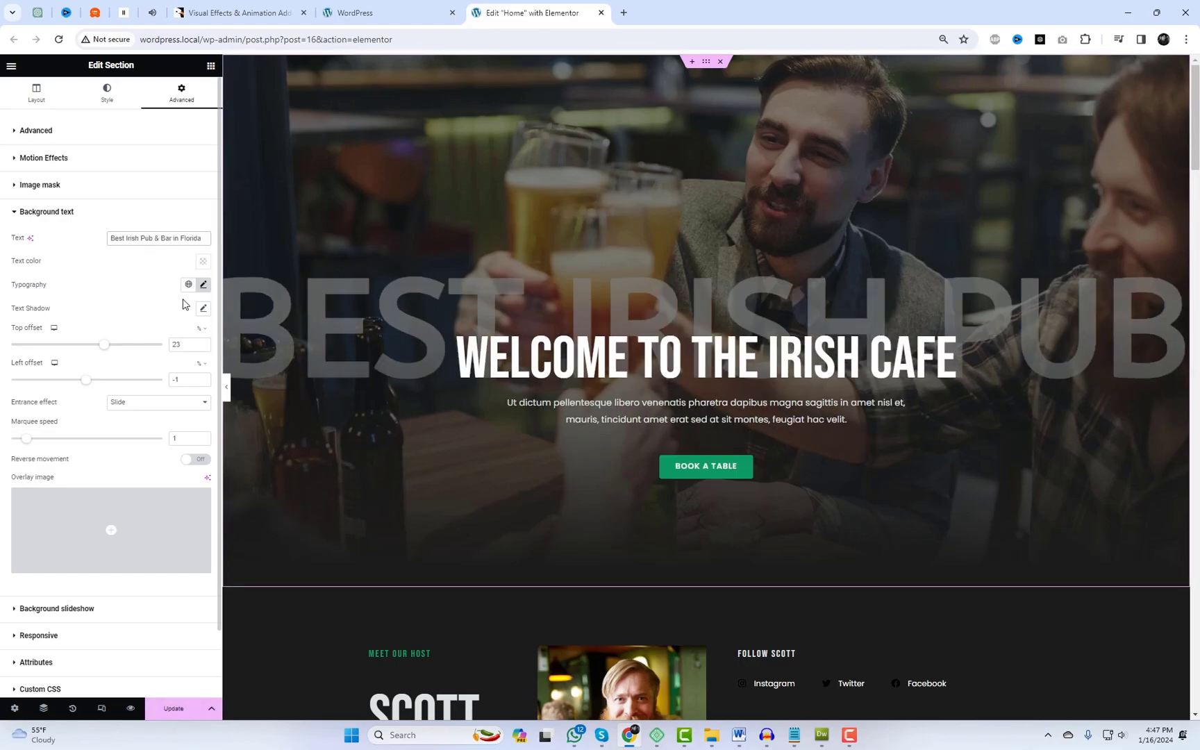
pyautogui.scroll(-1, 191, 285)
pyautogui.click(205, 202)
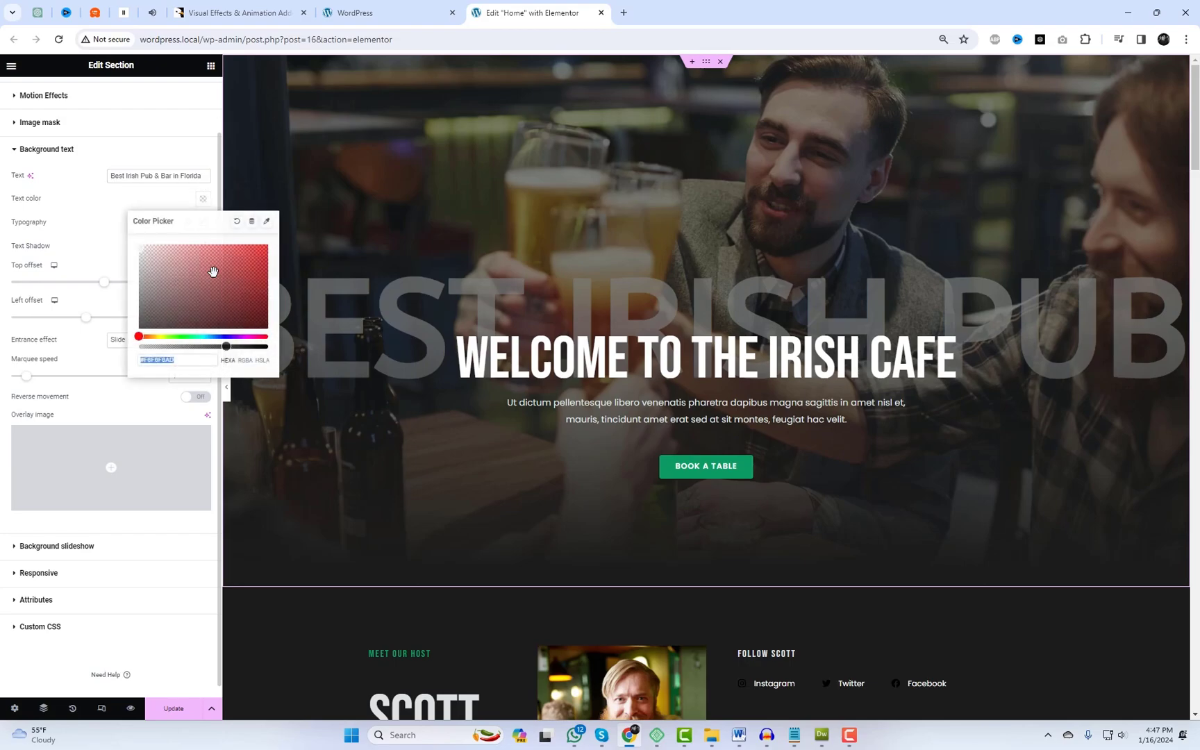
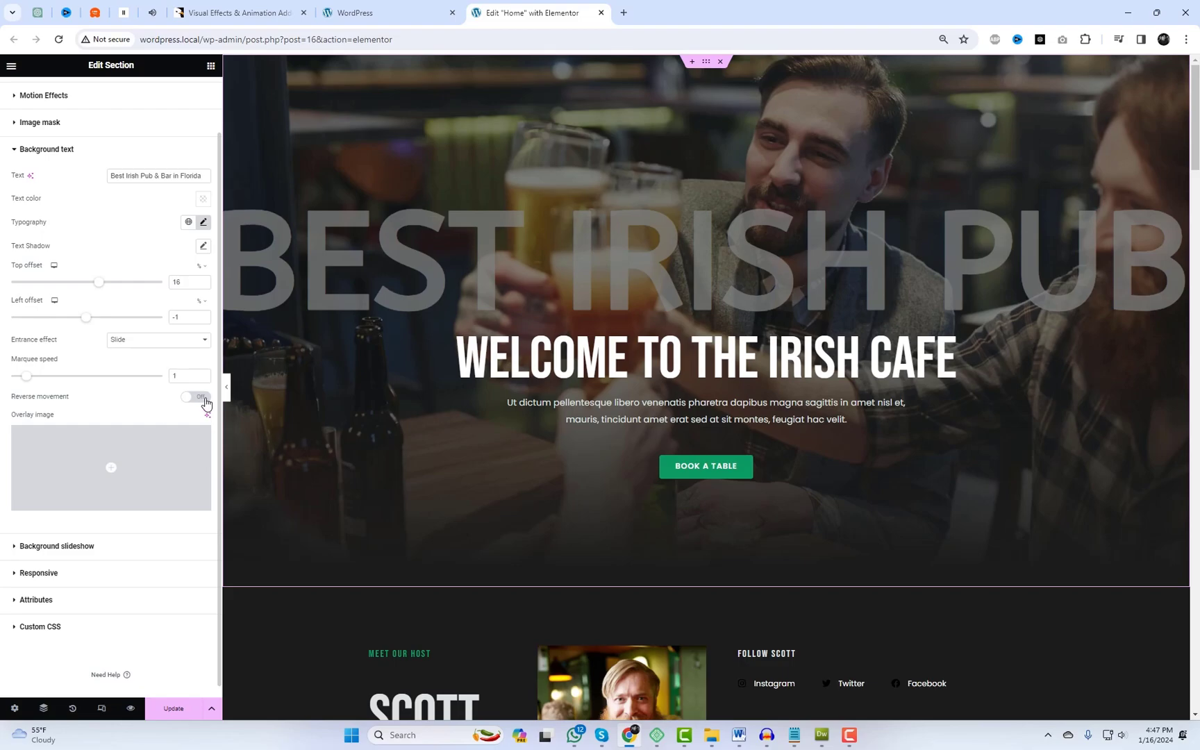
# Step: Set the background text's marquee speed to 2 and its entrance effect to Rotate, with reverse movement off
pyautogui.click(195, 398)
pyautogui.moveTo(35, 381); pyautogui.dragTo(38, 381)
pyautogui.click(152, 340)
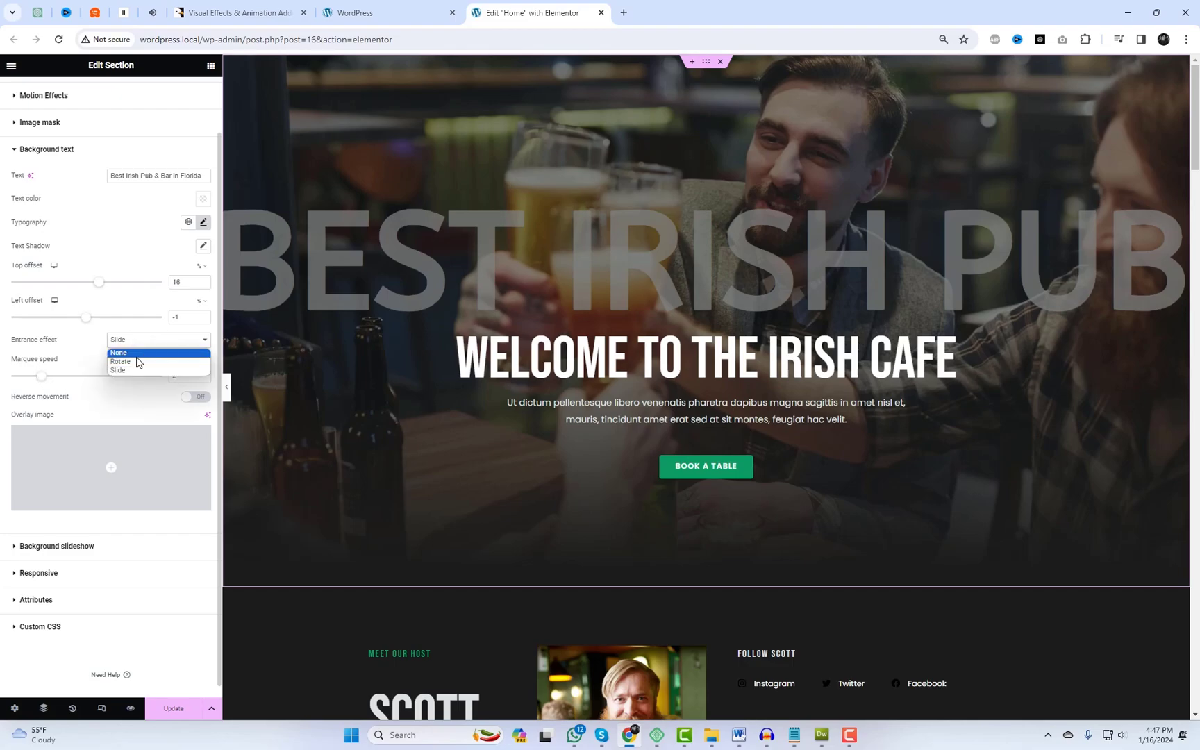
pyautogui.click(138, 362)
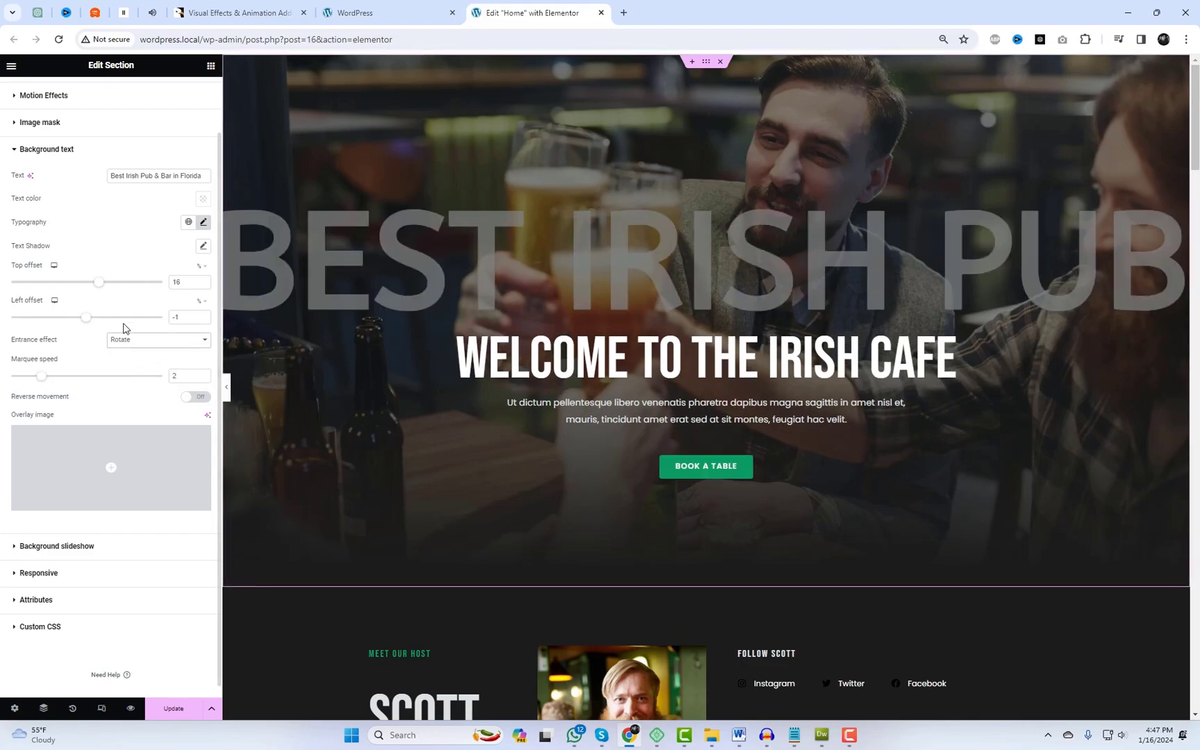
# Step: Set the background text's left offset to -1 and preview the updated page
pyautogui.moveTo(85, 323)
pyautogui.mouseDown()
pyautogui.moveTo(69, 328)
pyautogui.moveTo(89, 331)
pyautogui.mouseUp()
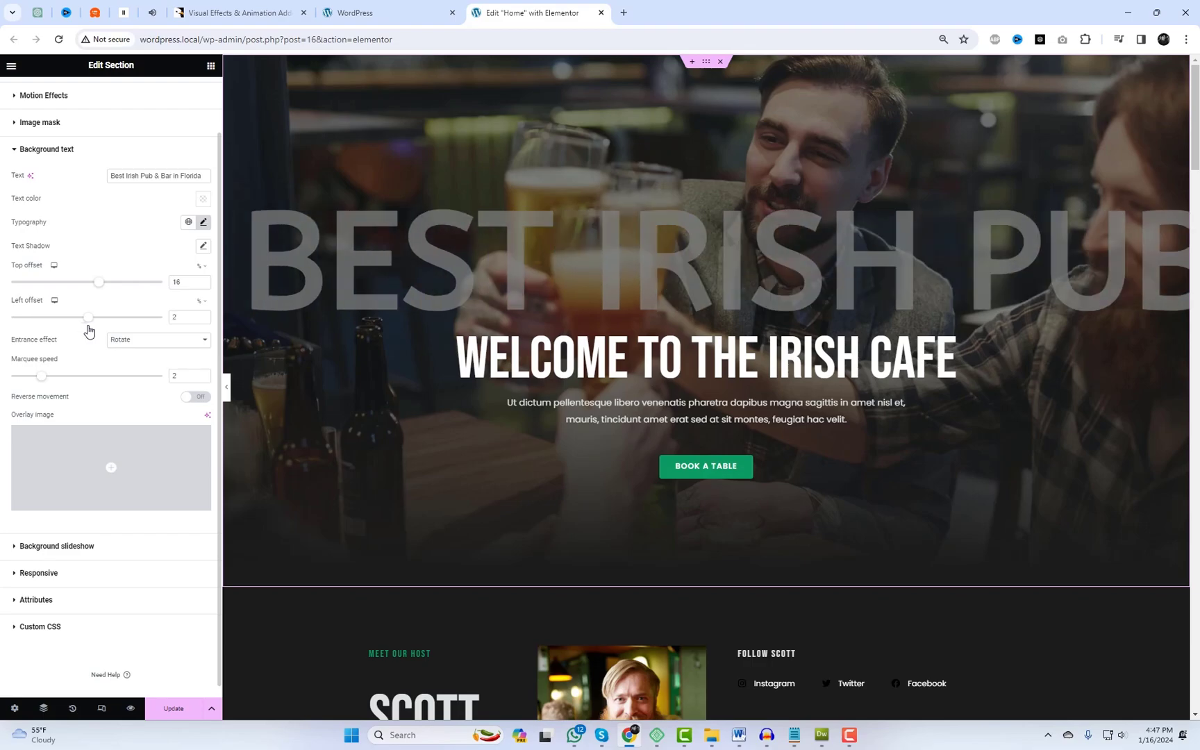
pyautogui.write('-1')
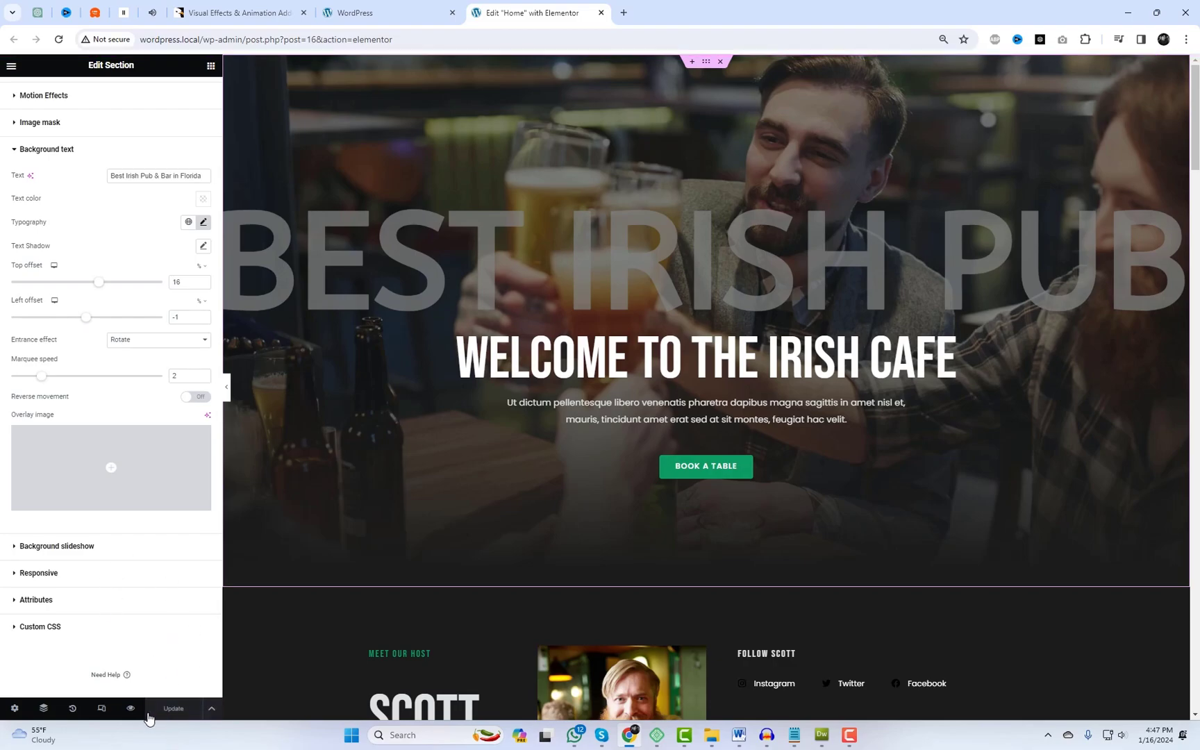
pyautogui.click(131, 709)
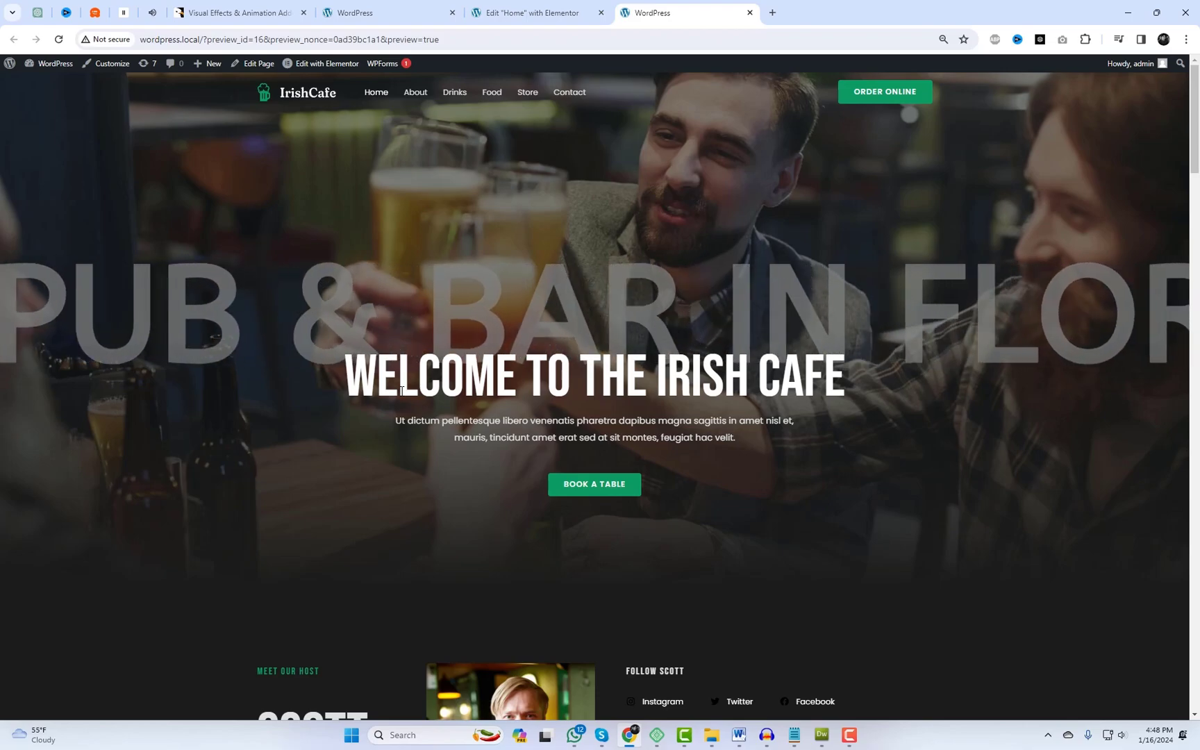
# Step: Increase the background text's top offset to move it lower in the hero section, and view the home page
pyautogui.click(543, 8)
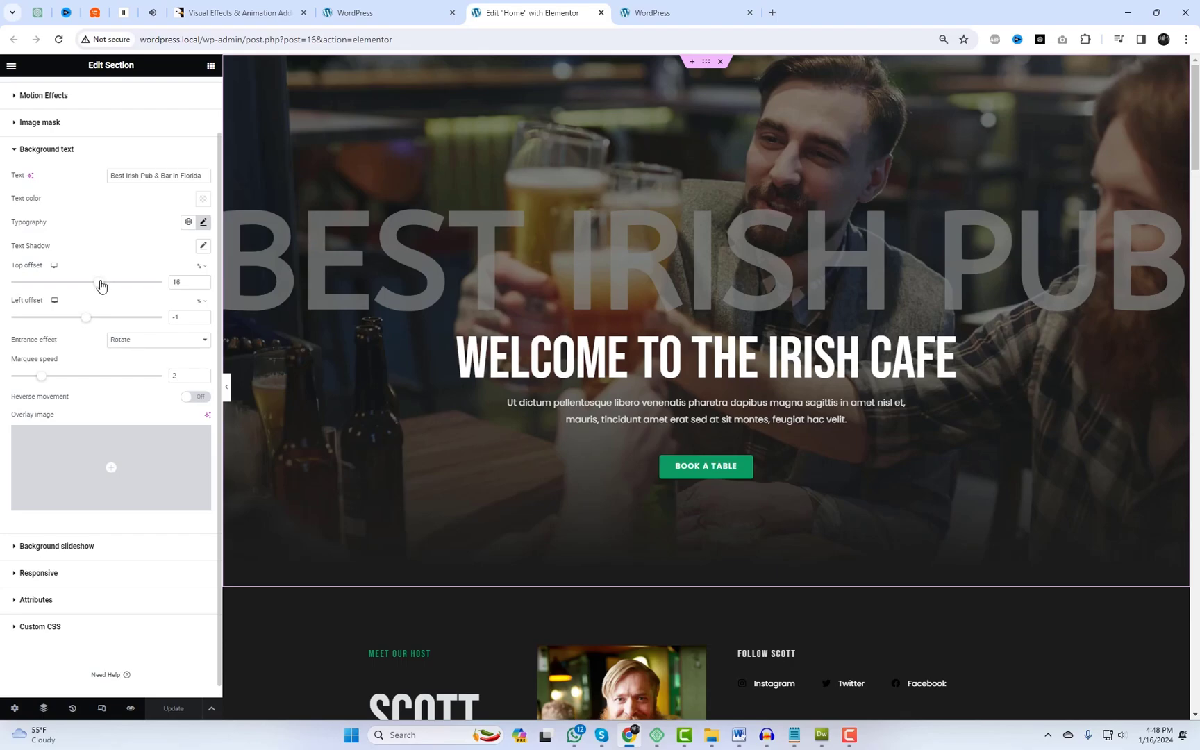
pyautogui.moveTo(85, 285); pyautogui.dragTo(117, 282)
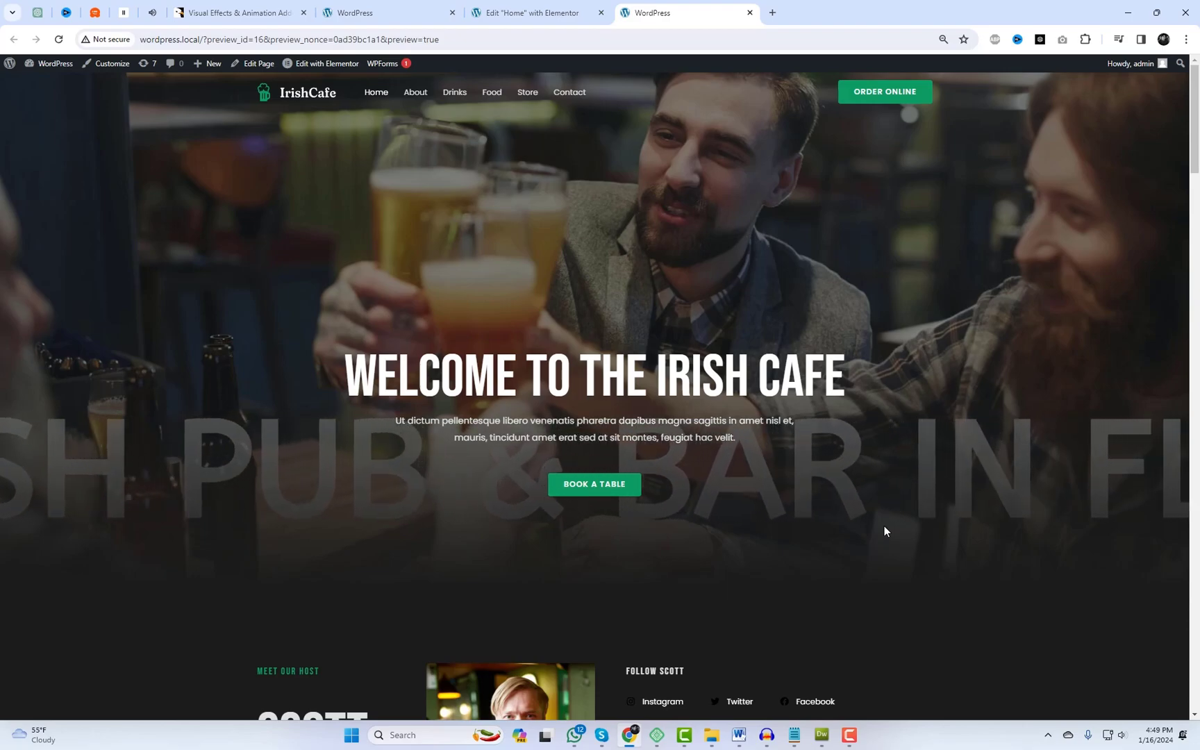
pyautogui.click(394, 14)
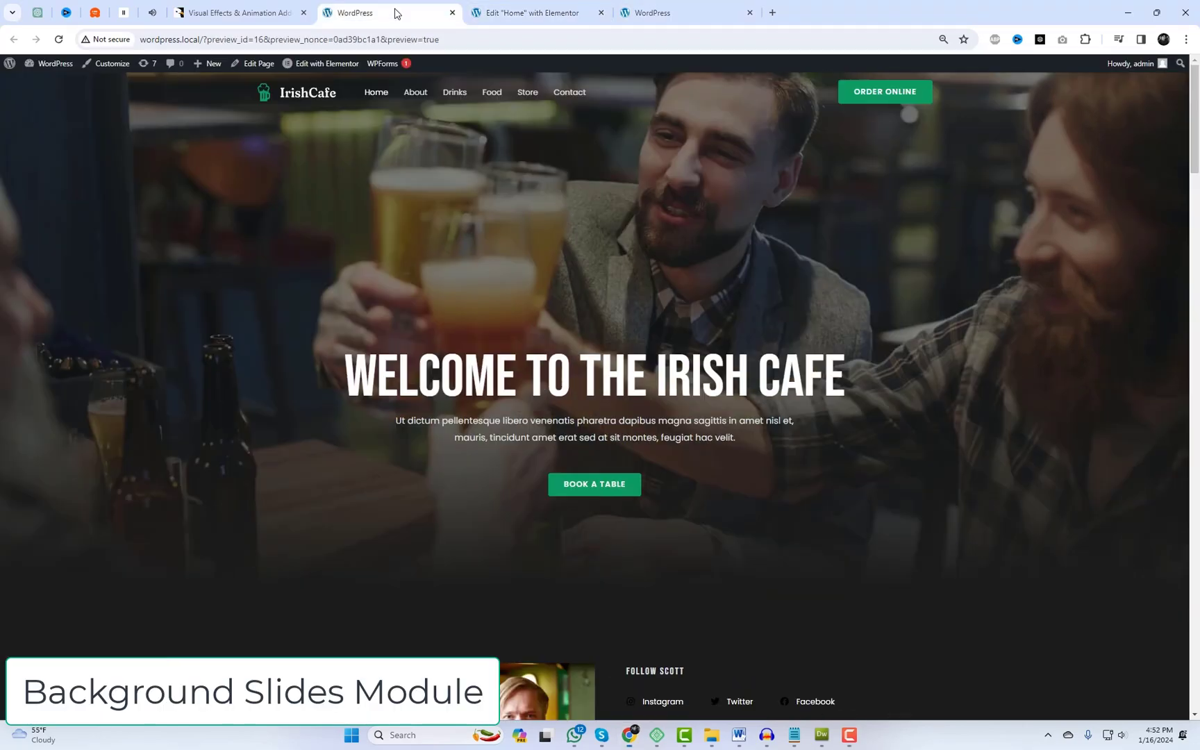
# Step: Use gallery-2-1.jpg from the media library as the first image of the hero section's background slideshow
pyautogui.click(498, 13)
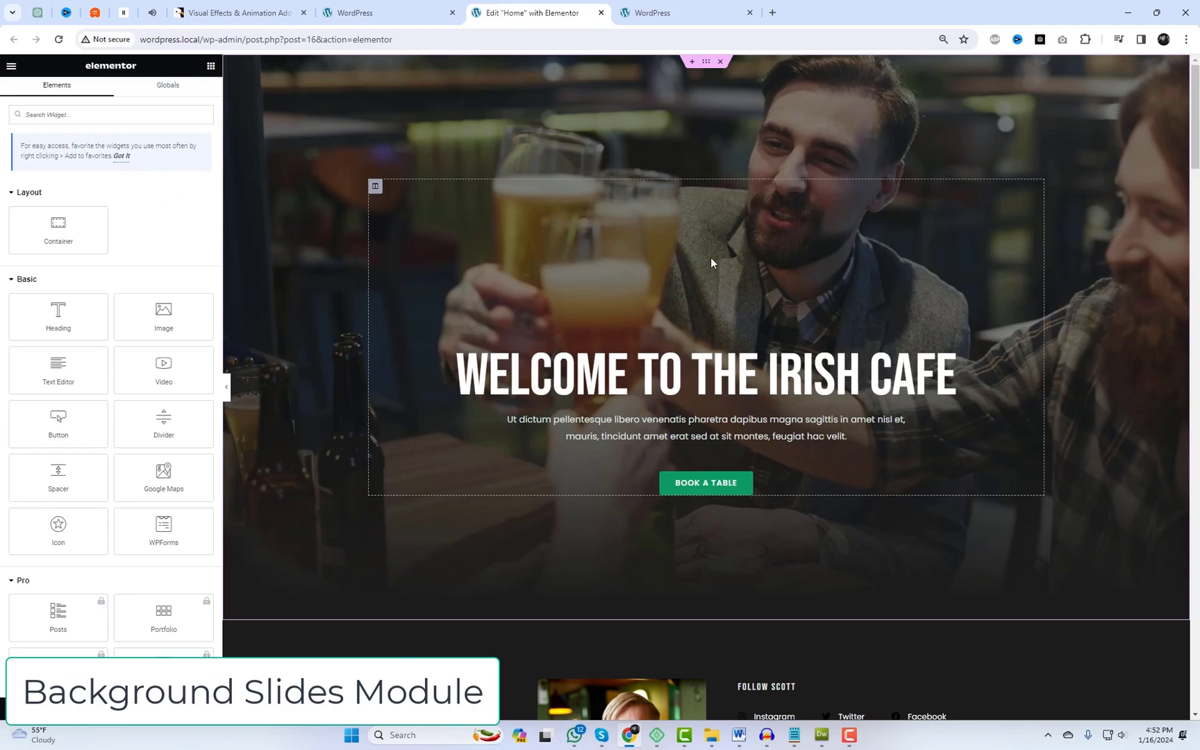
pyautogui.click(681, 70)
pyautogui.click(185, 97)
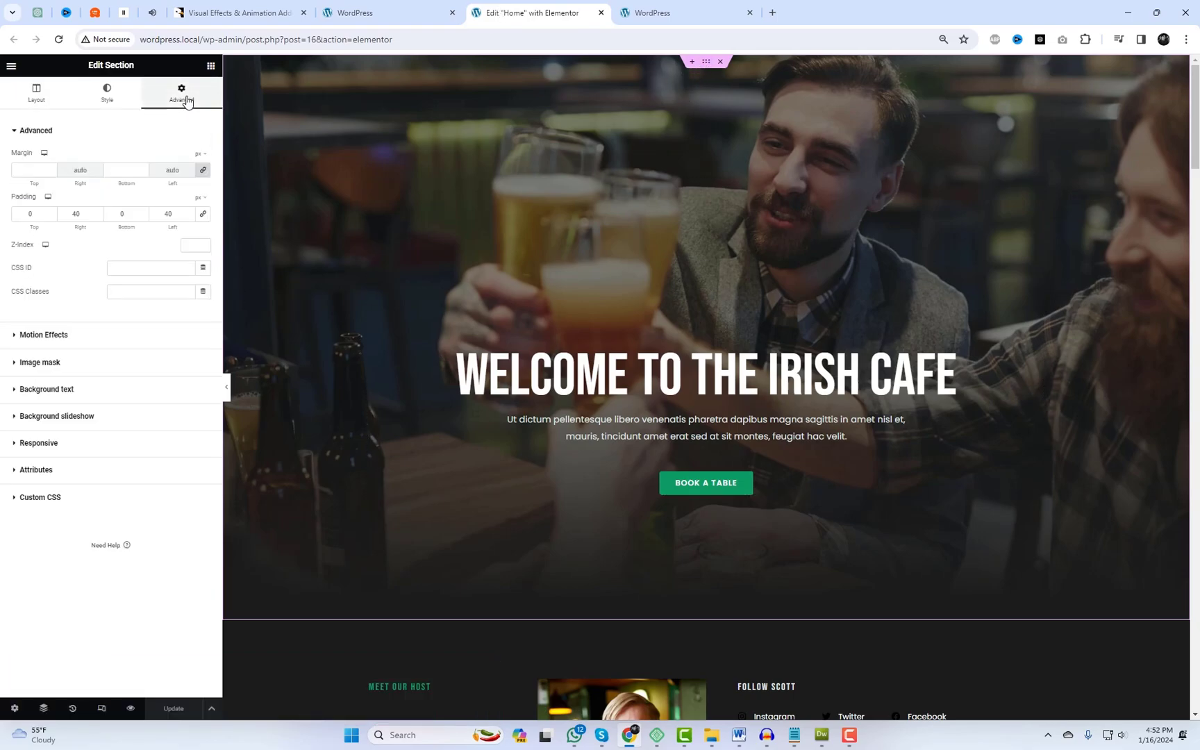
pyautogui.click(117, 414)
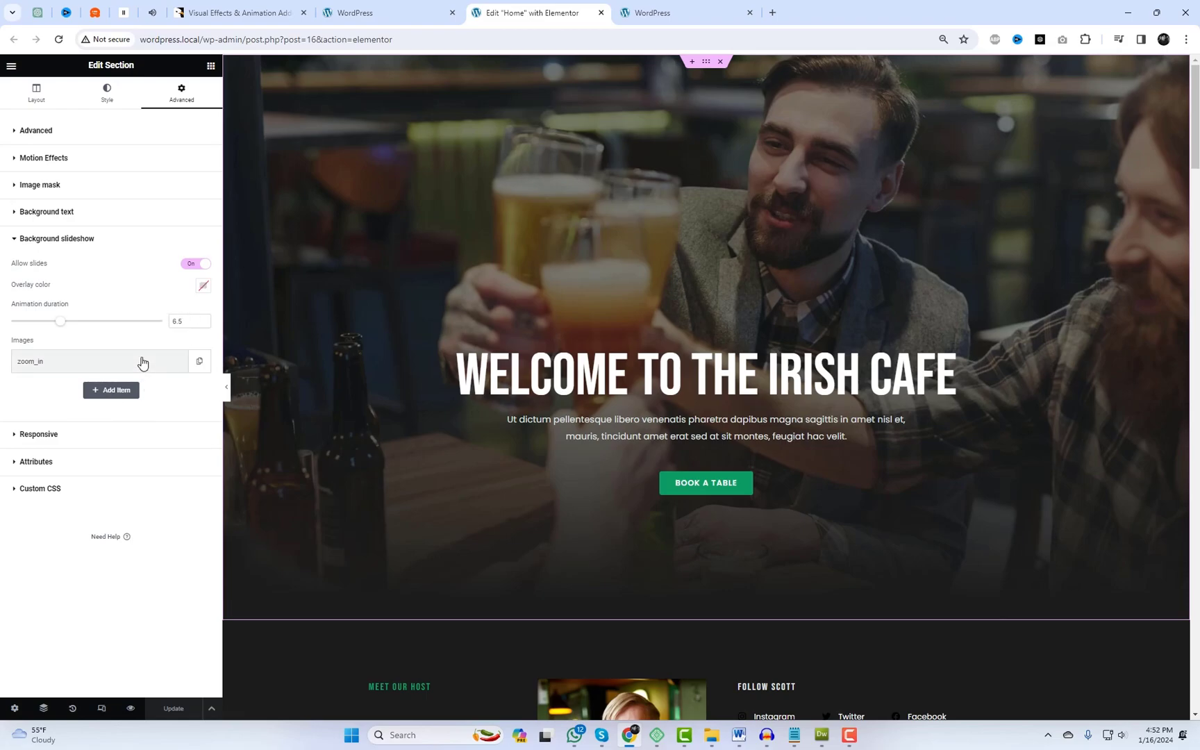
pyautogui.click(142, 362)
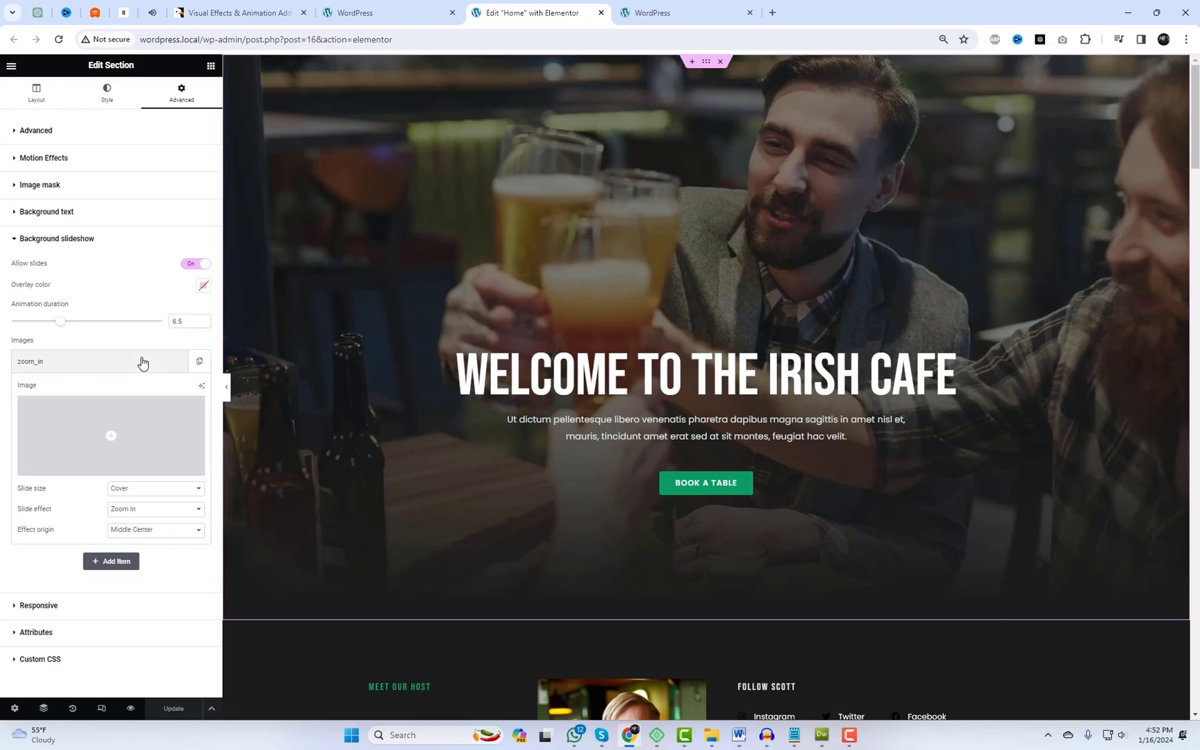
pyautogui.click(137, 434)
pyautogui.click(255, 214)
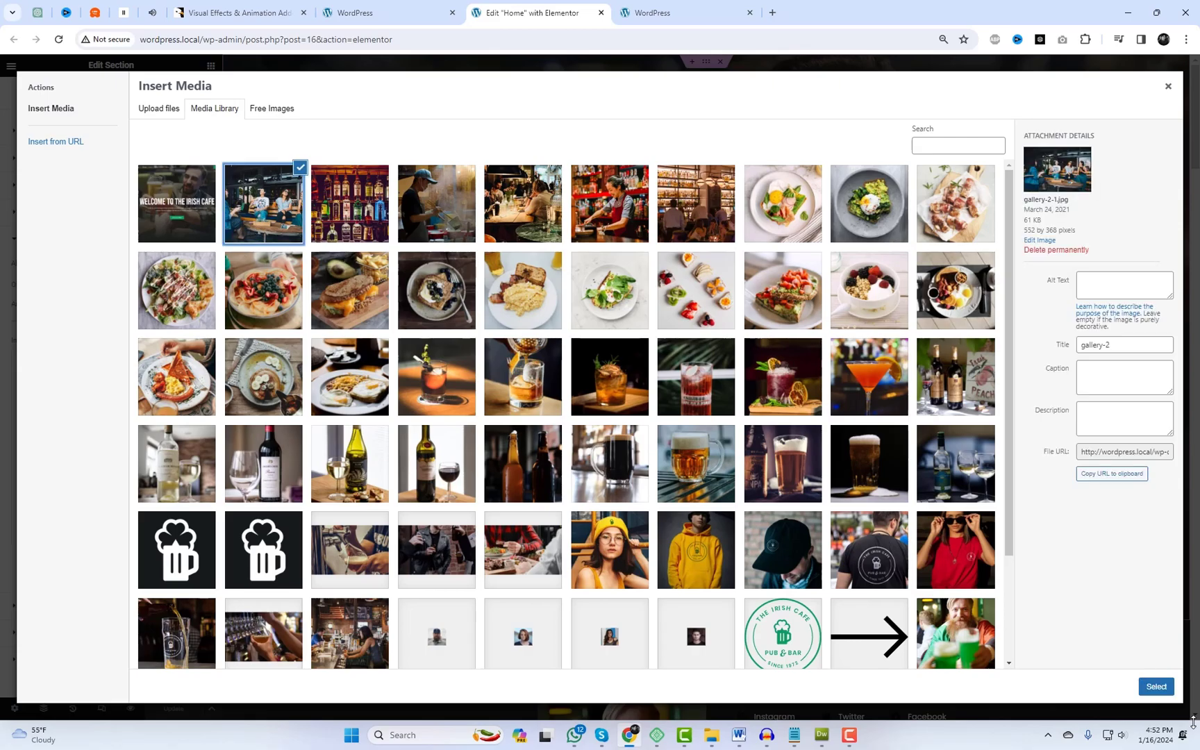
pyautogui.click(1155, 687)
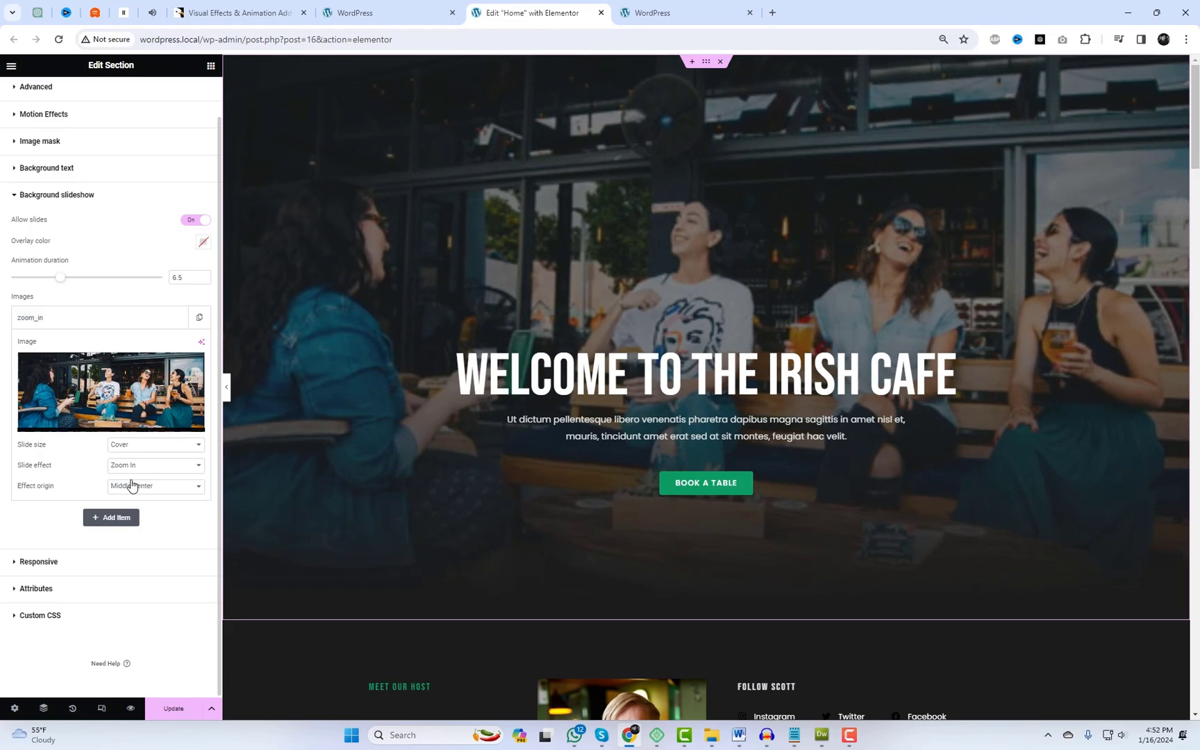
# Step: Try the Zoom Out effect on the first slide and restore Zoom In, keeping size Cover and effect origin Middle Center
pyautogui.click(144, 453)
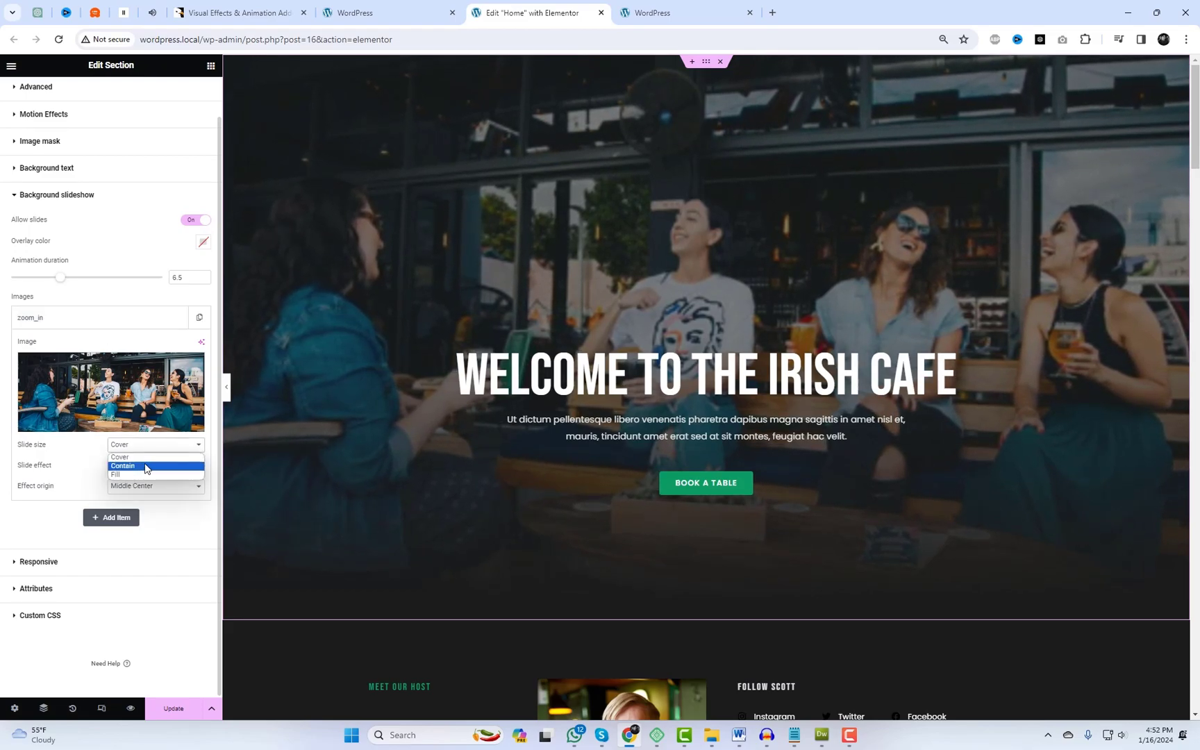
pyautogui.click(145, 457)
pyautogui.click(144, 466)
pyautogui.click(148, 497)
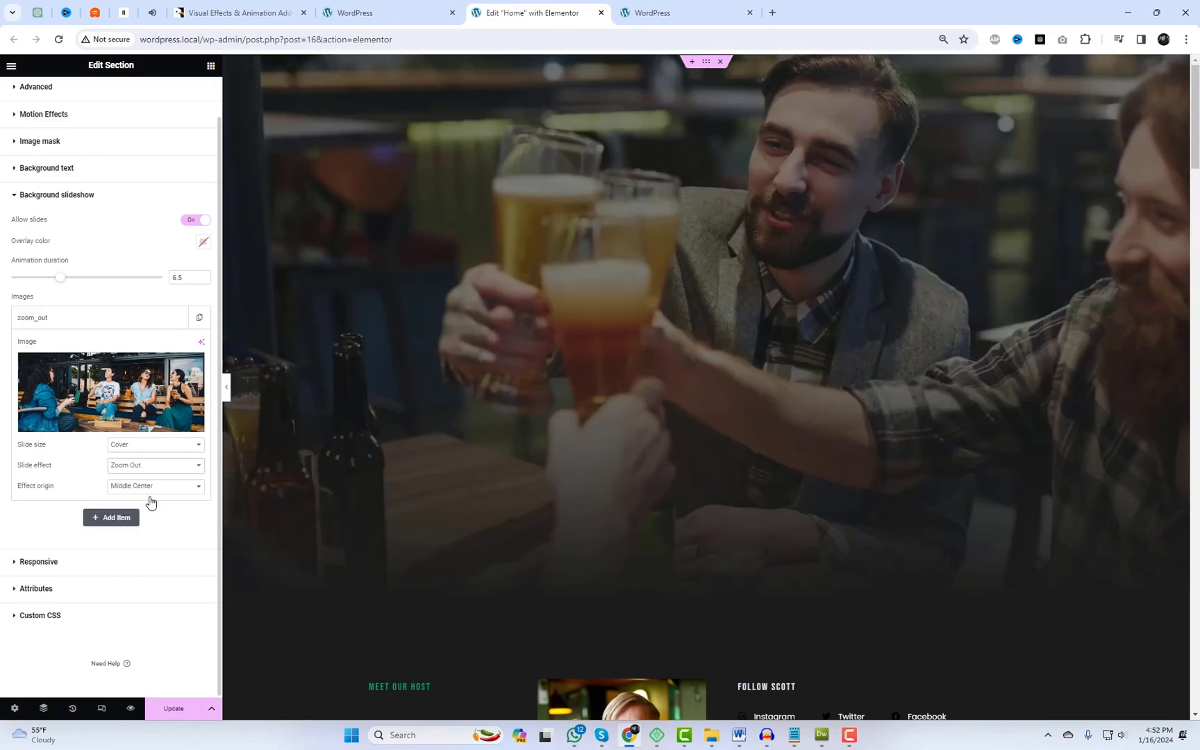
pyautogui.click(154, 466)
pyautogui.click(144, 488)
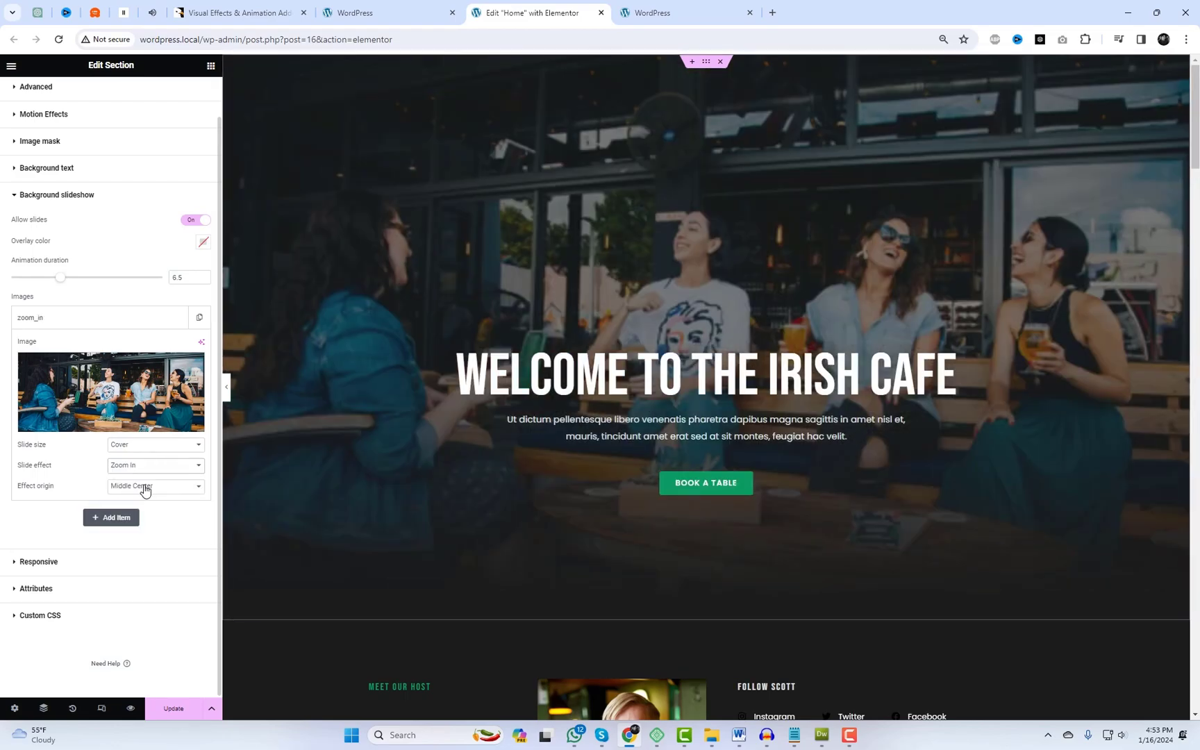
pyautogui.click(145, 486)
pyautogui.click(139, 531)
# Step: Add a second slide to the background slideshow using pub-and-bar-about-video-bg-1.jpg from the media library
pyautogui.click(127, 515)
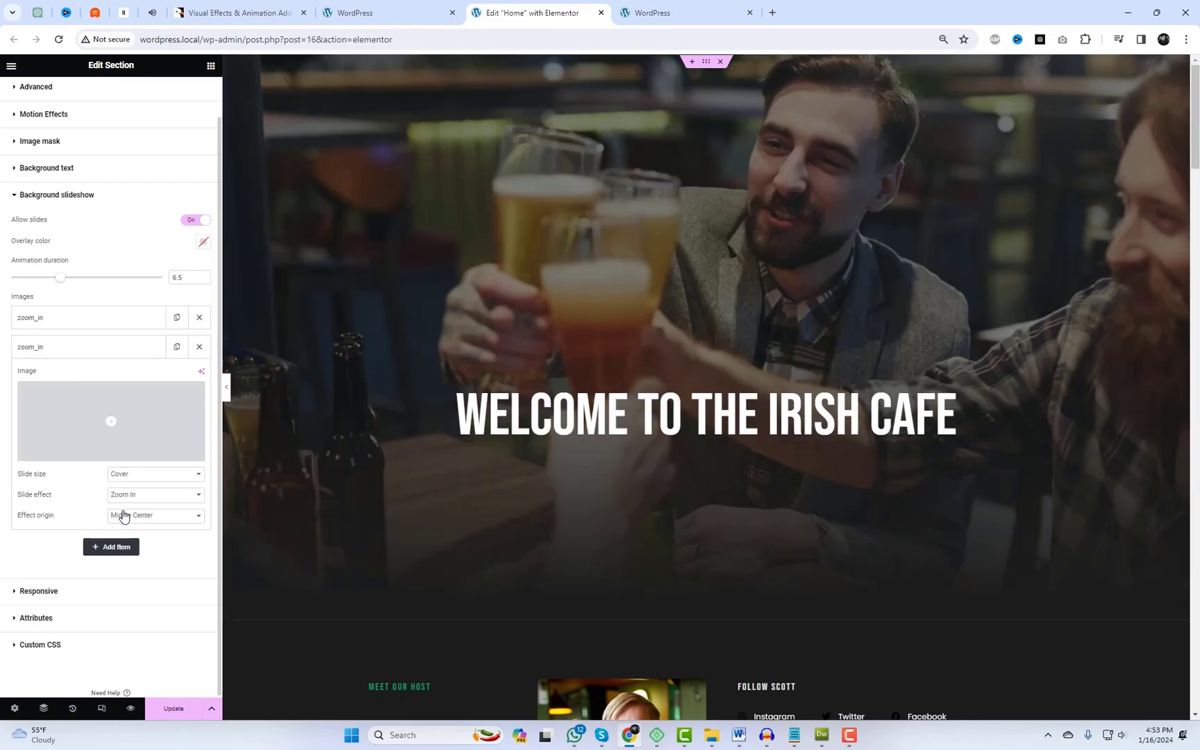
pyautogui.click(147, 441)
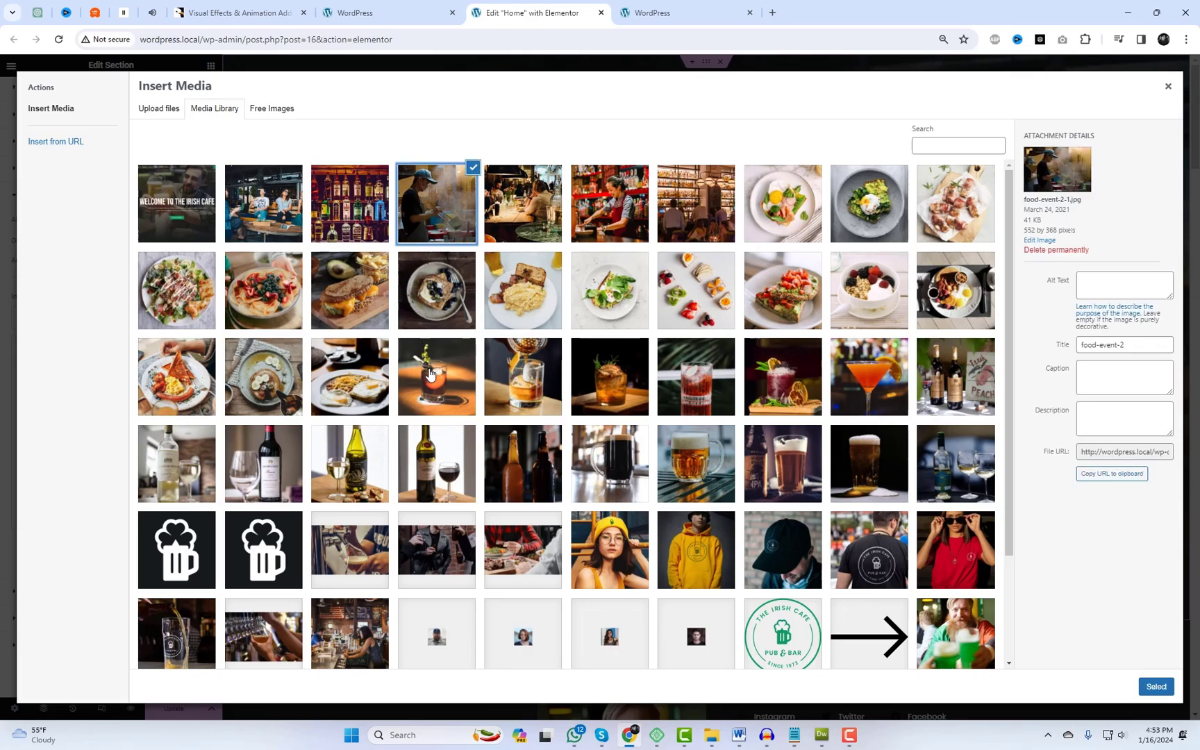
pyautogui.click(362, 637)
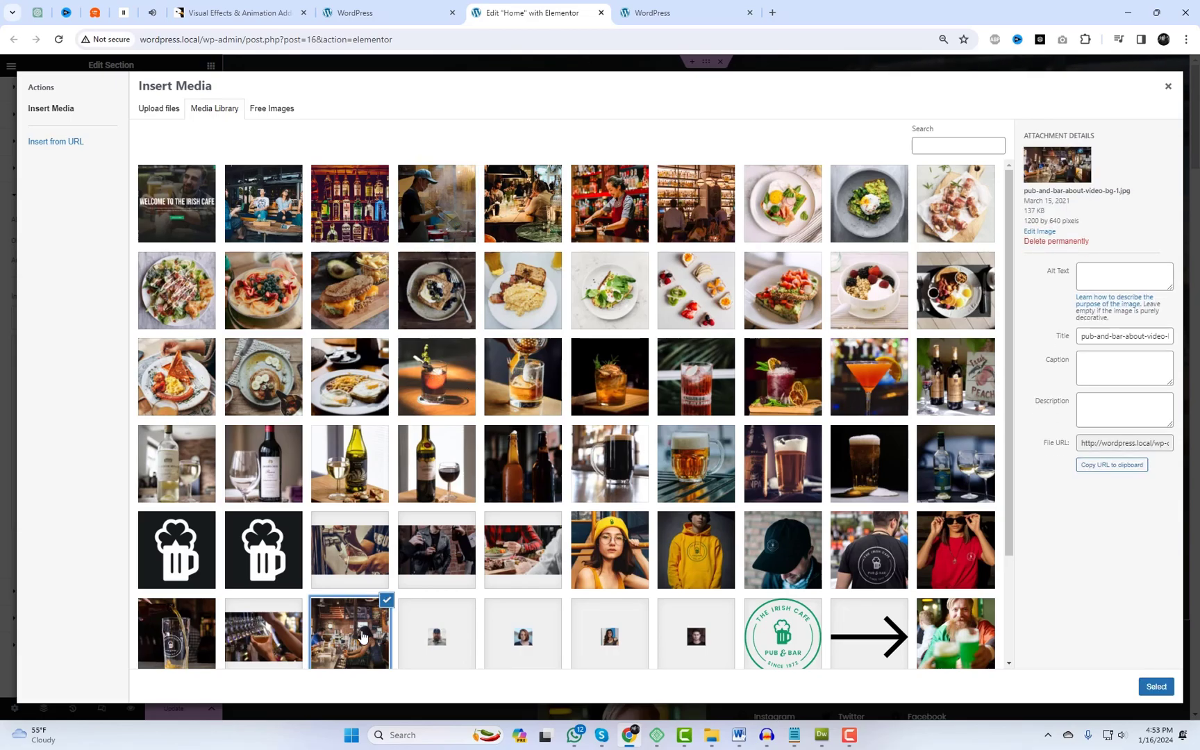
pyautogui.click(1155, 696)
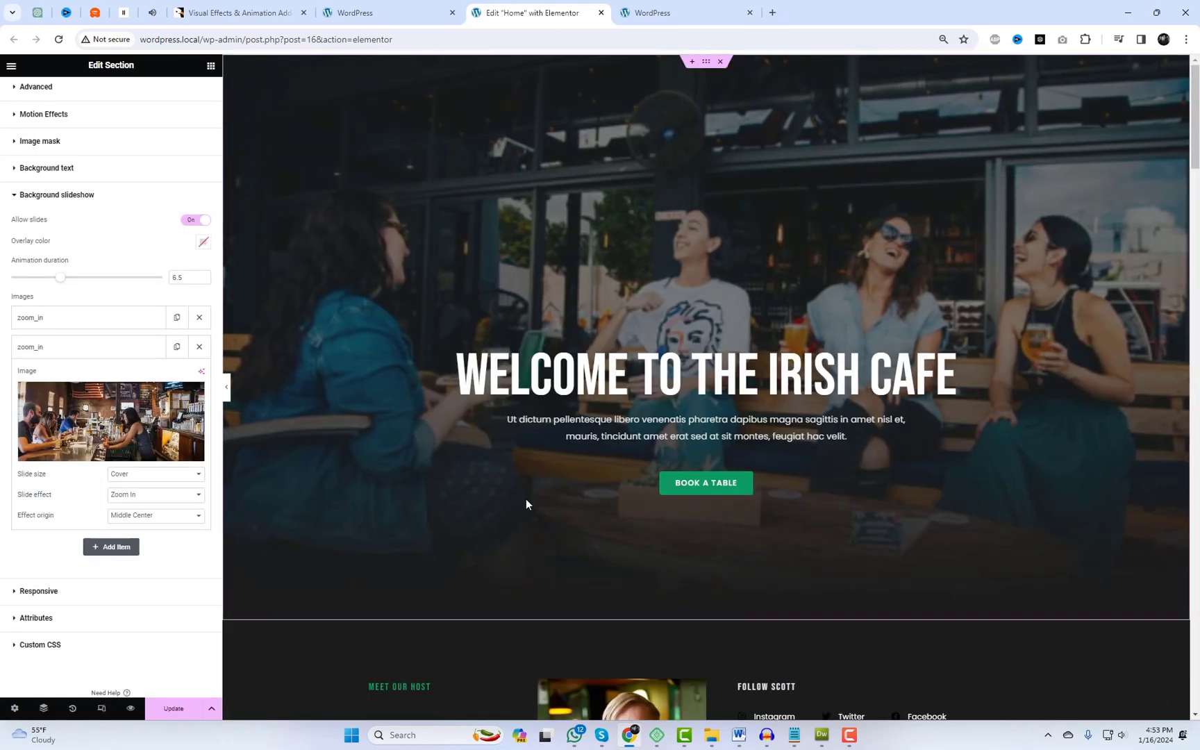
# Step: Set the second slide's effect to Zoom Out with slide size Cover, and collapse its settings
pyautogui.click(152, 501)
pyautogui.click(155, 532)
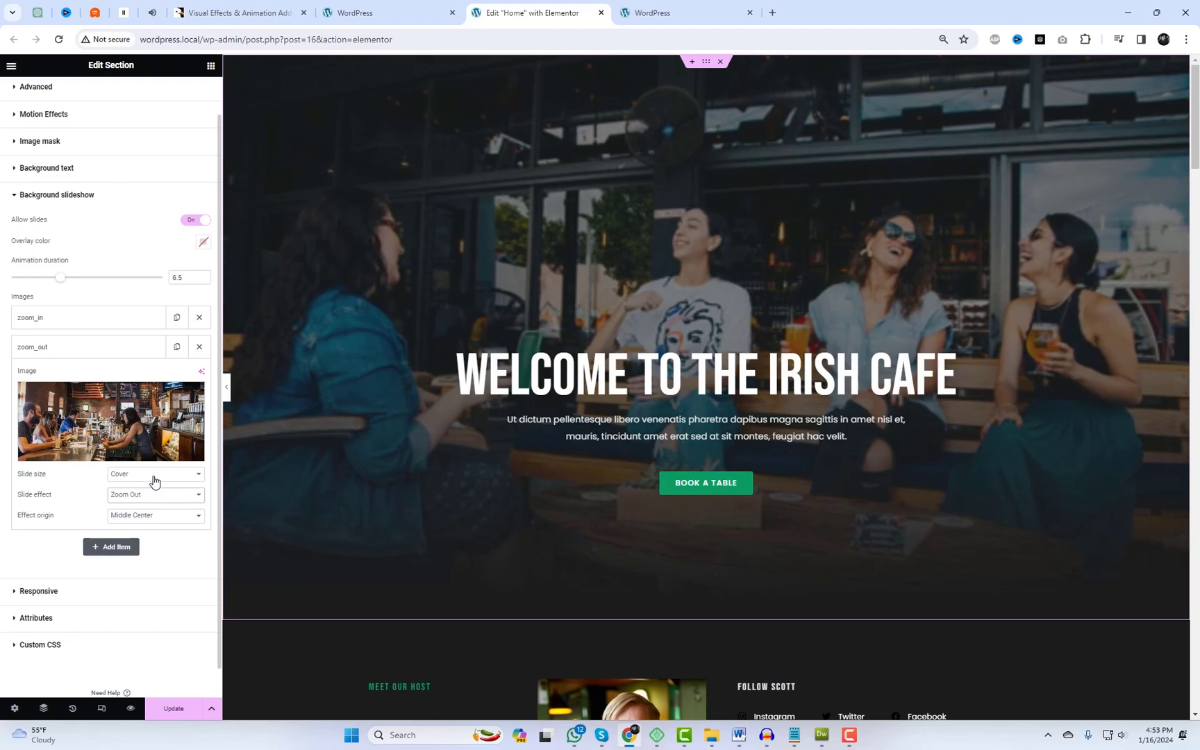
pyautogui.click(154, 477)
pyautogui.click(156, 478)
pyautogui.click(102, 348)
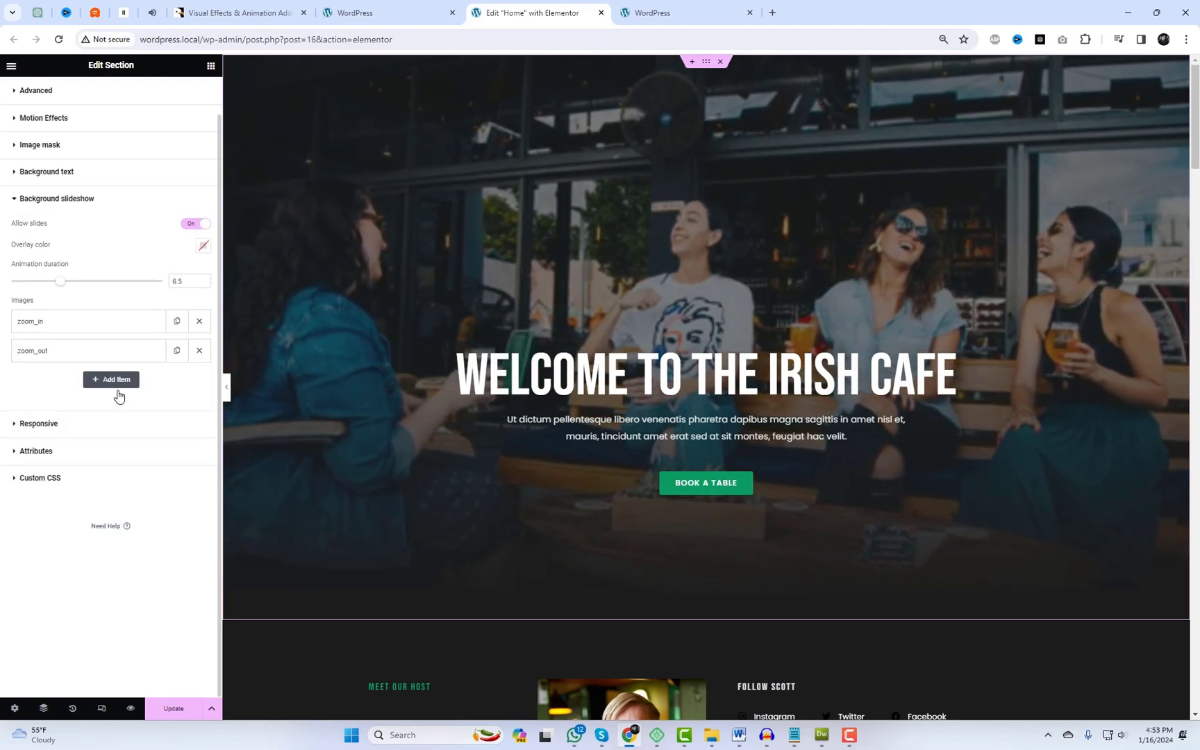
# Step: Add a third slide to the background slideshow using pub-and-bar-template-about-img-1-1.jpg from the media library
pyautogui.click(116, 380)
pyautogui.click(138, 505)
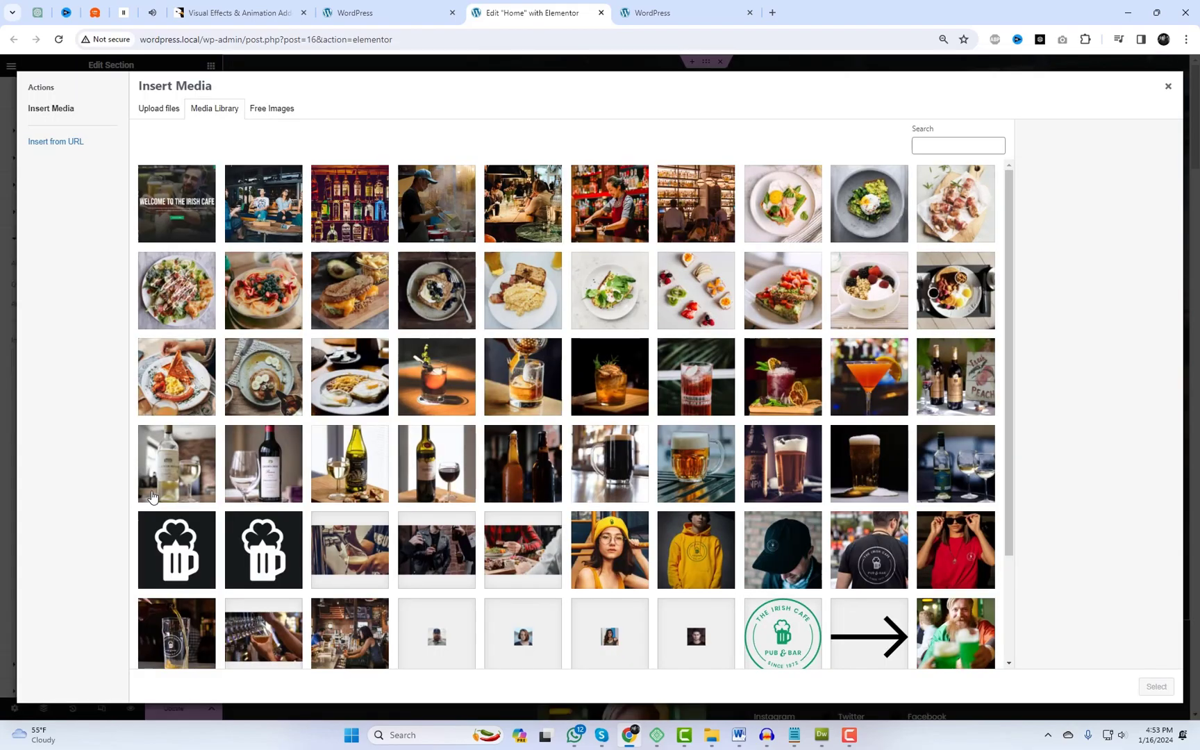
pyautogui.scroll(-3, 281, 595)
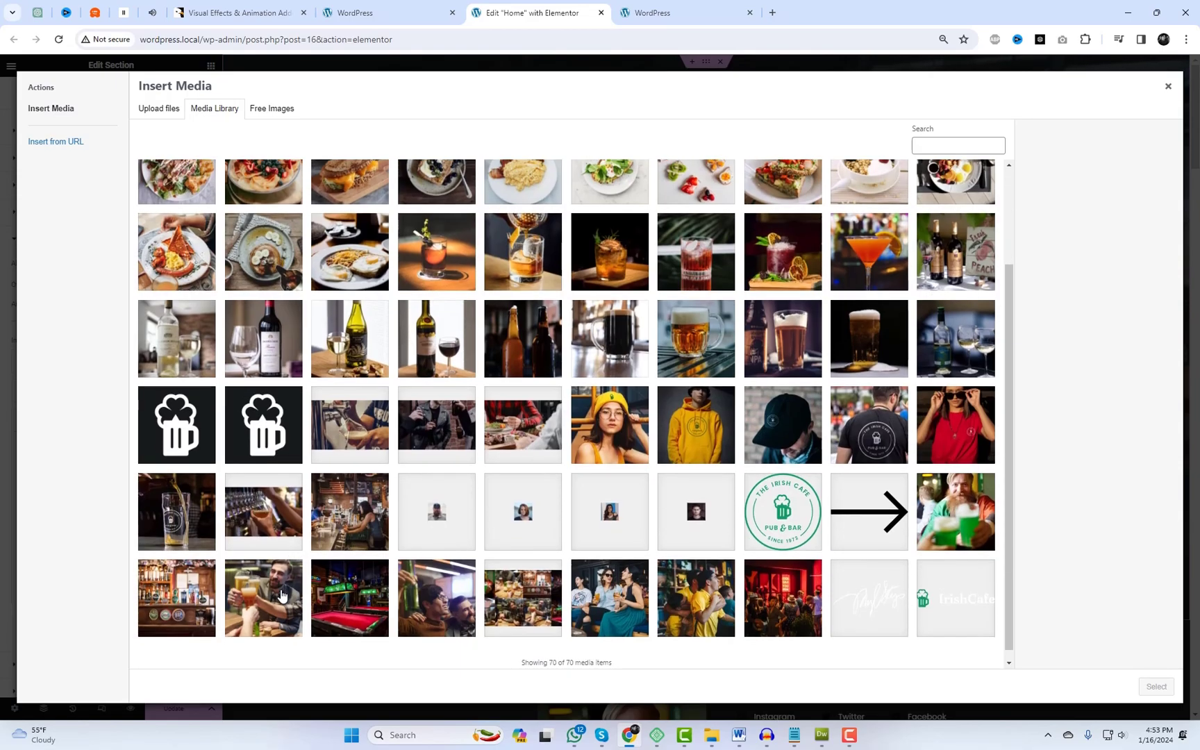
pyautogui.click(377, 599)
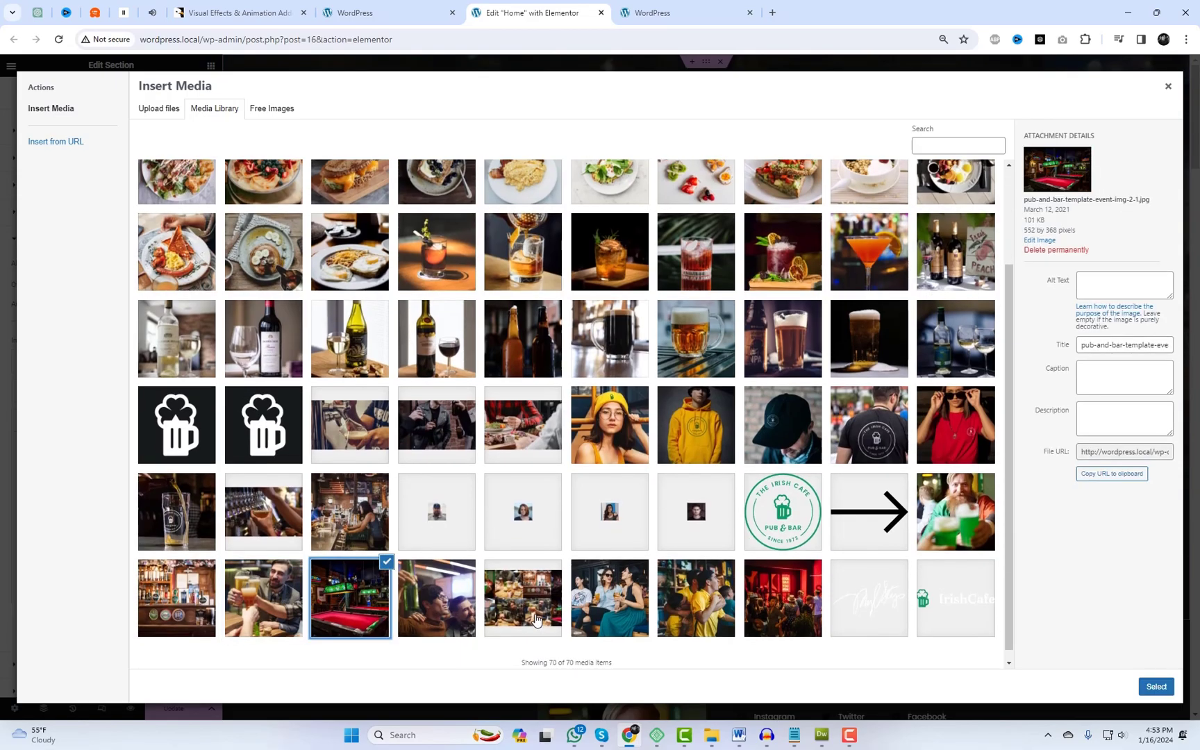
pyautogui.click(433, 608)
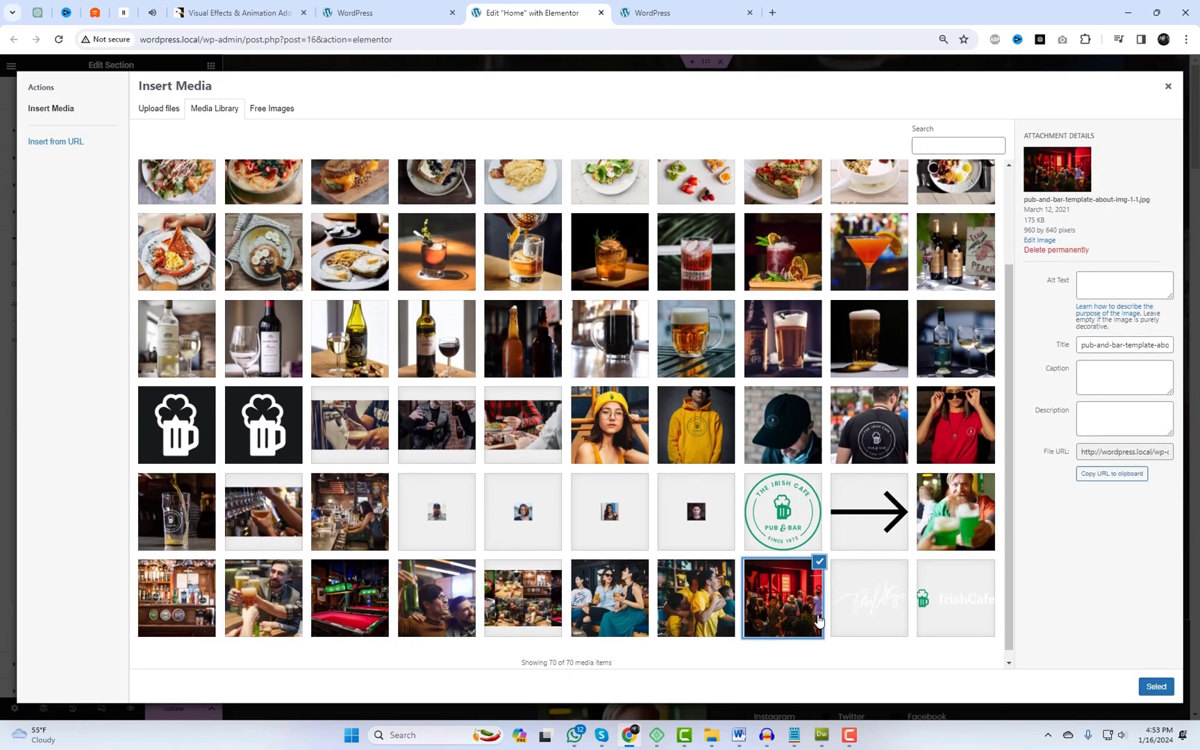
pyautogui.click(1150, 687)
# Step: Set the third slide's effect to Infinite In and the slideshow's animation duration to 5.5, and update the page
pyautogui.click(137, 549)
pyautogui.click(139, 550)
pyautogui.click(152, 570)
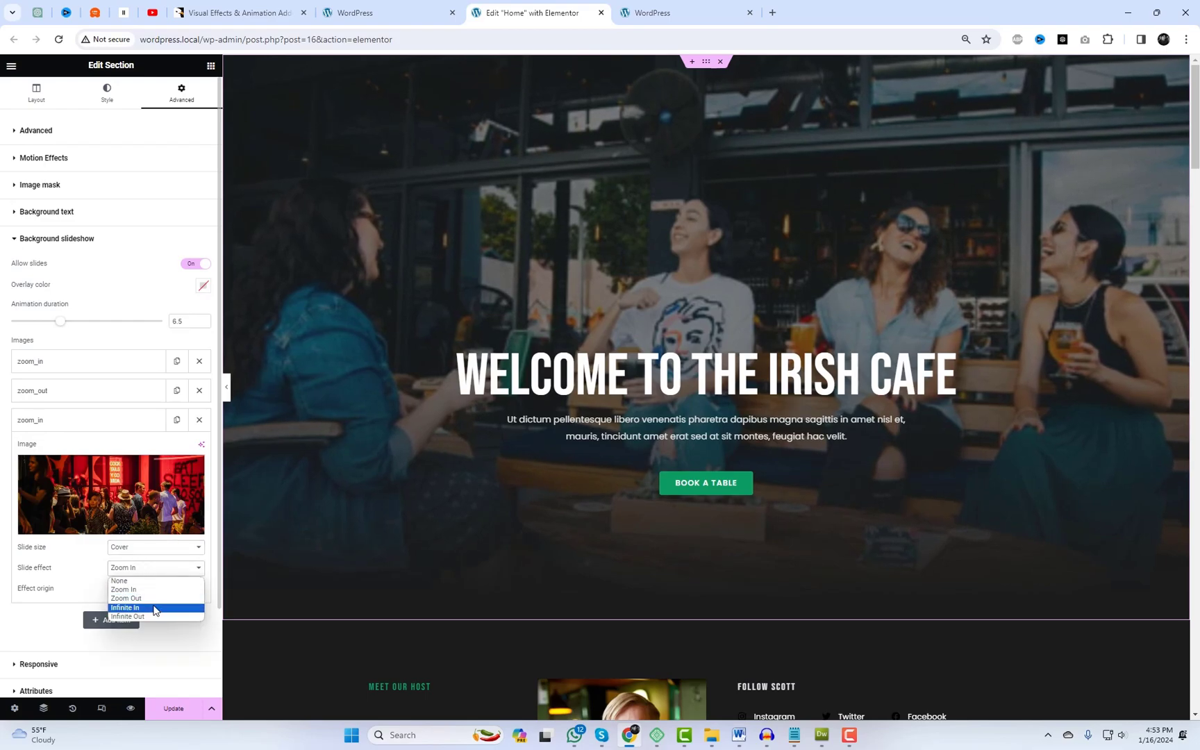
pyautogui.click(154, 608)
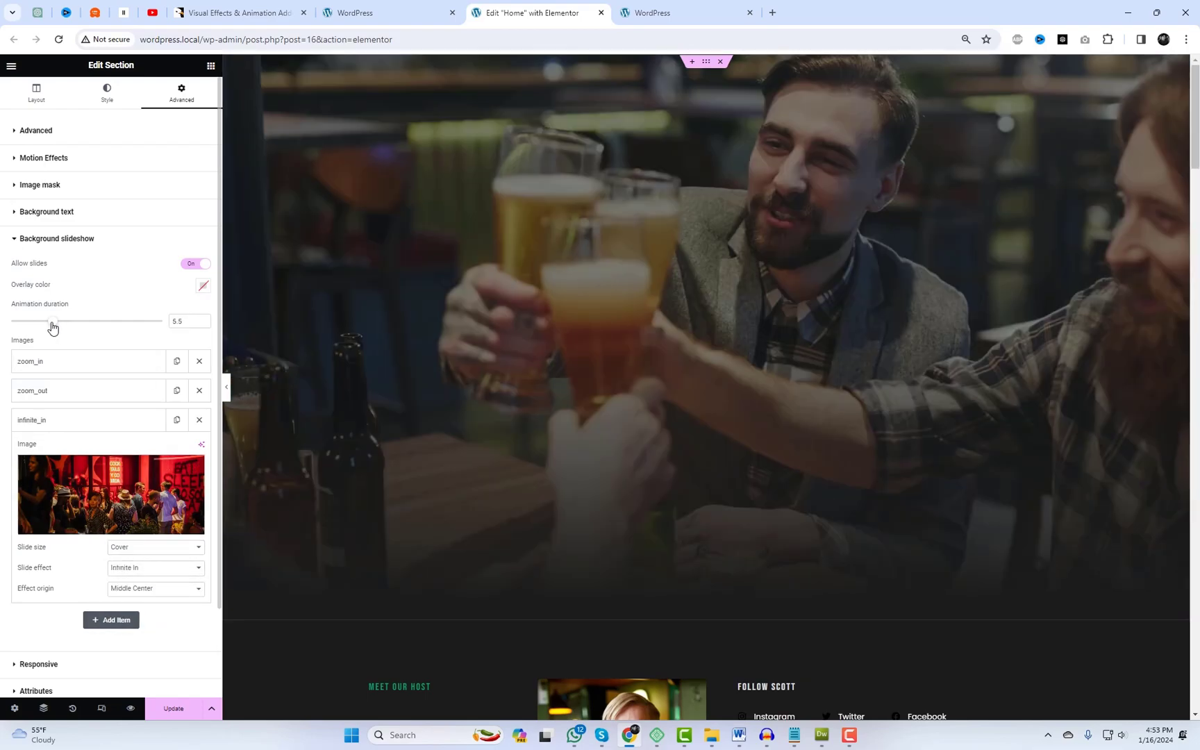
pyautogui.click(51, 322)
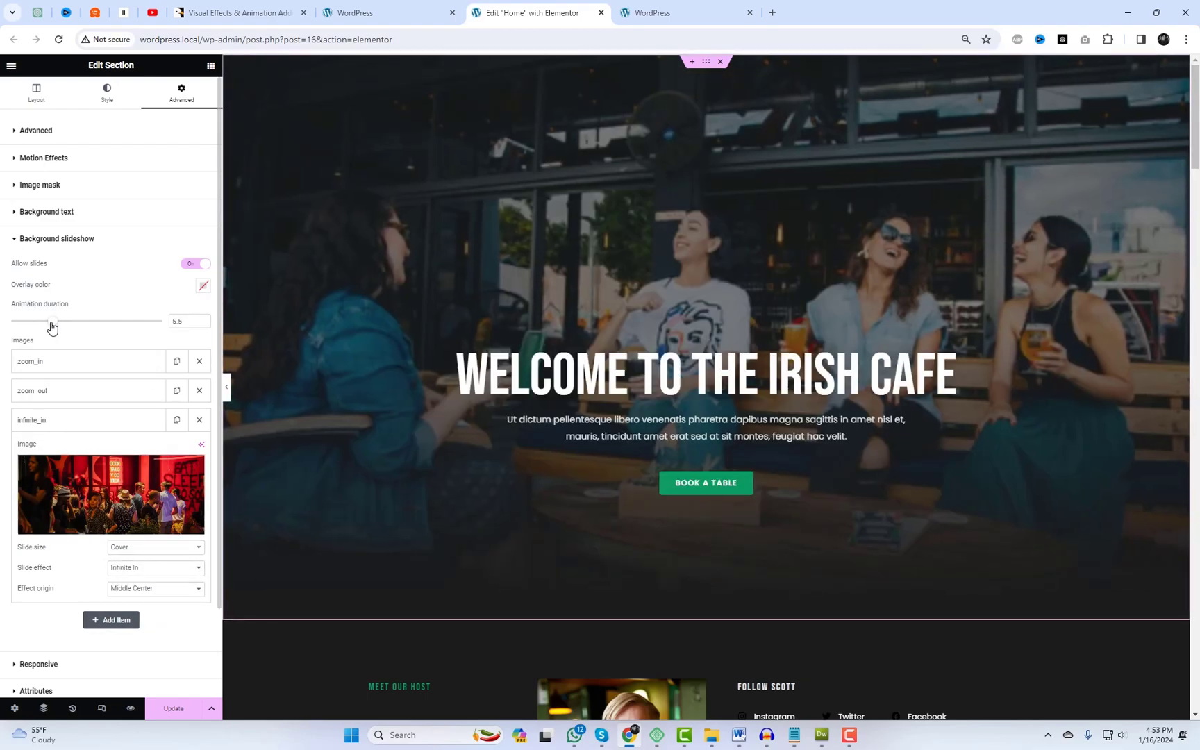
pyautogui.click(170, 712)
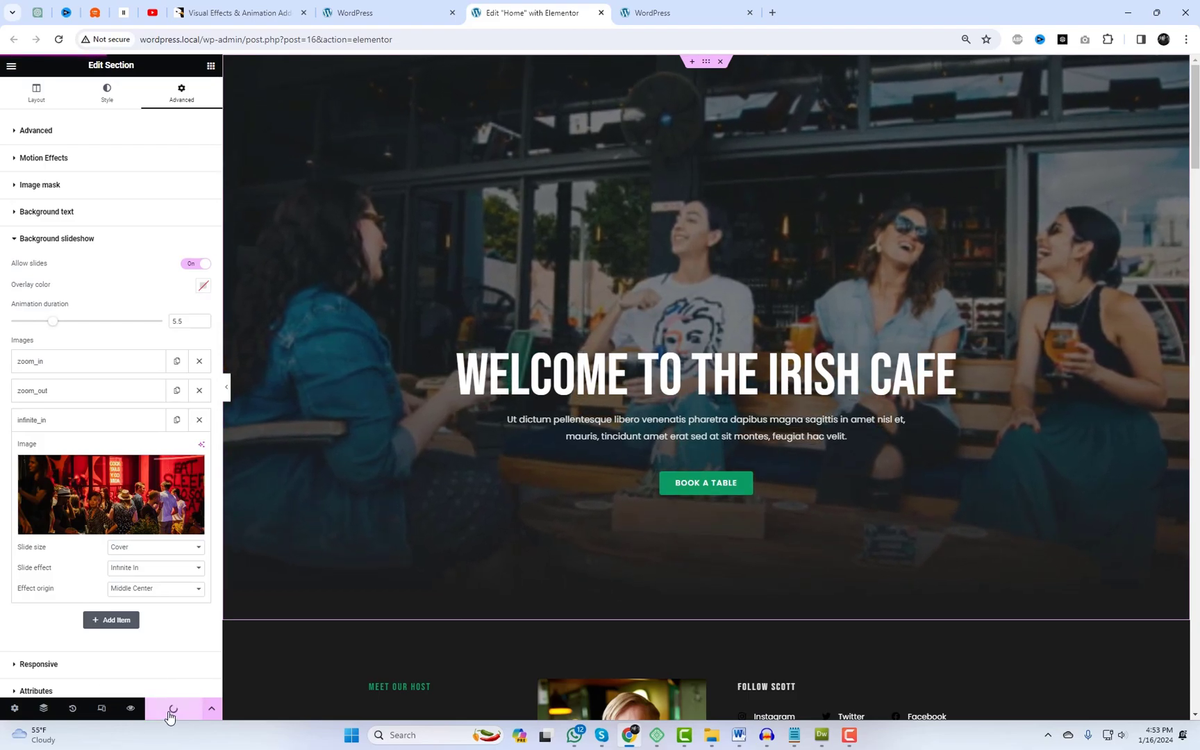
# Step: Add a fourth slide to the background slideshow using drink-event-1-1.jpg from the media library
pyautogui.click(105, 424)
pyautogui.click(107, 448)
pyautogui.click(135, 534)
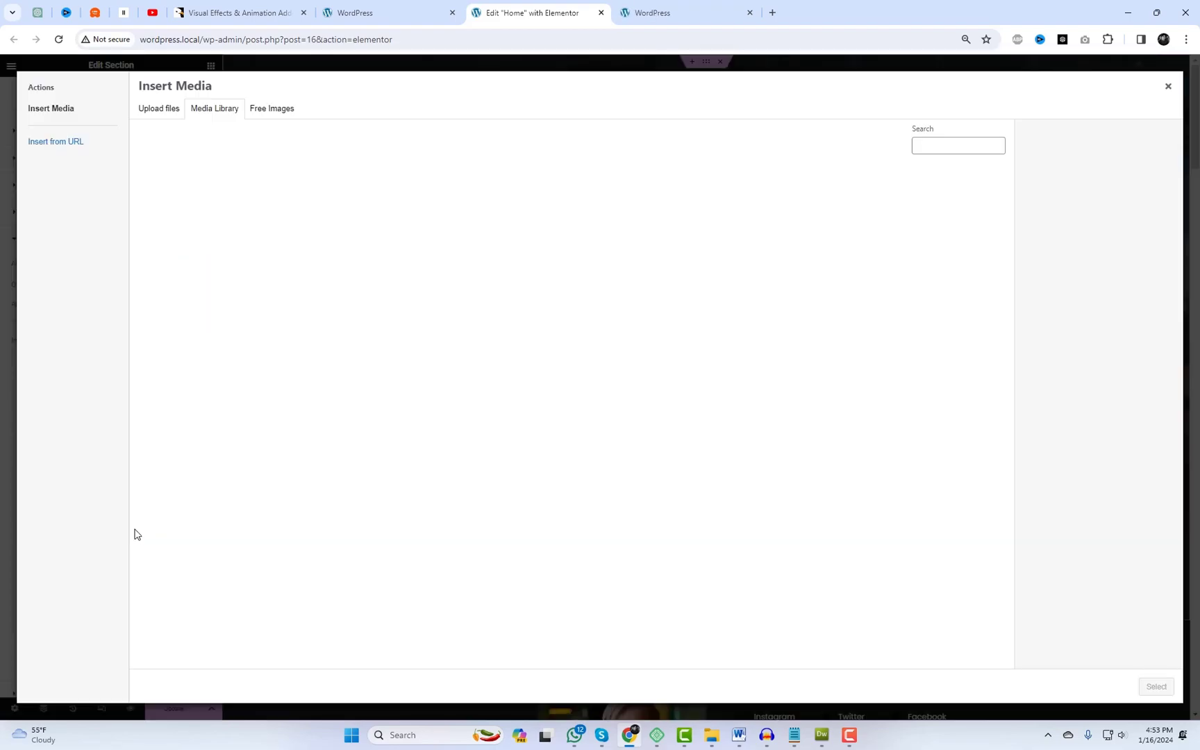
pyautogui.scroll(-1, 353, 482)
pyautogui.scroll(-1, 428, 496)
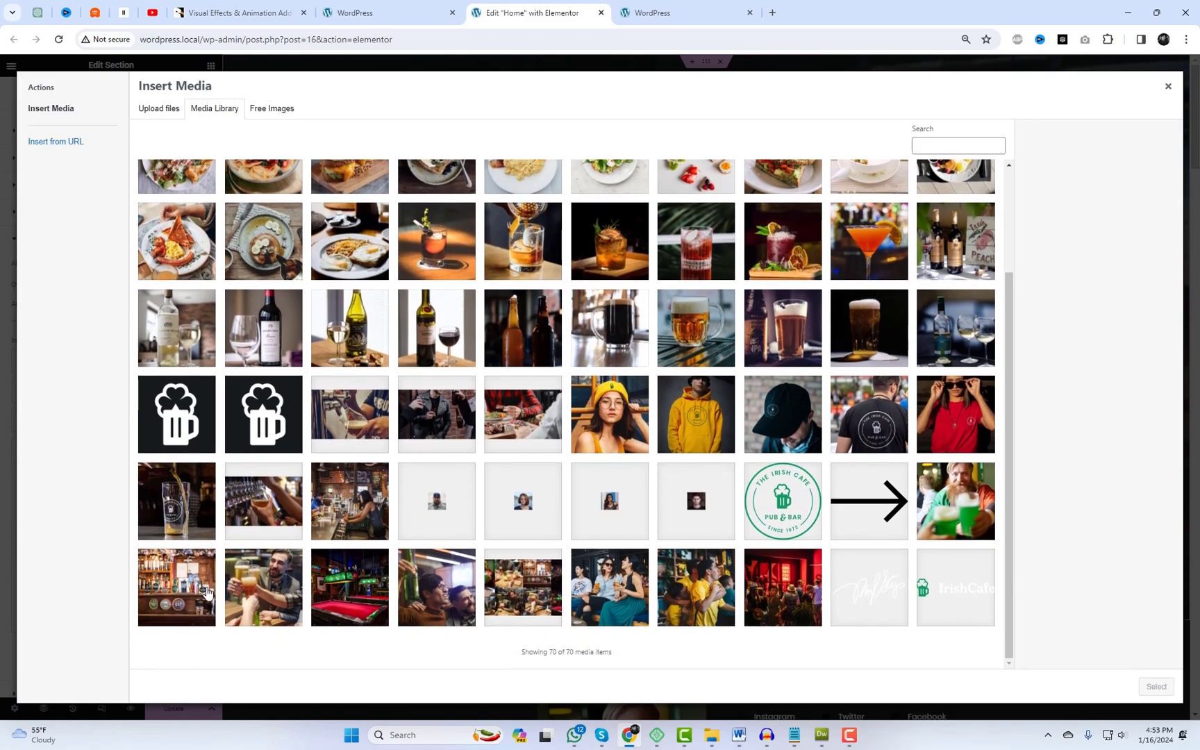
pyautogui.click(200, 592)
pyautogui.scroll(2, 363, 307)
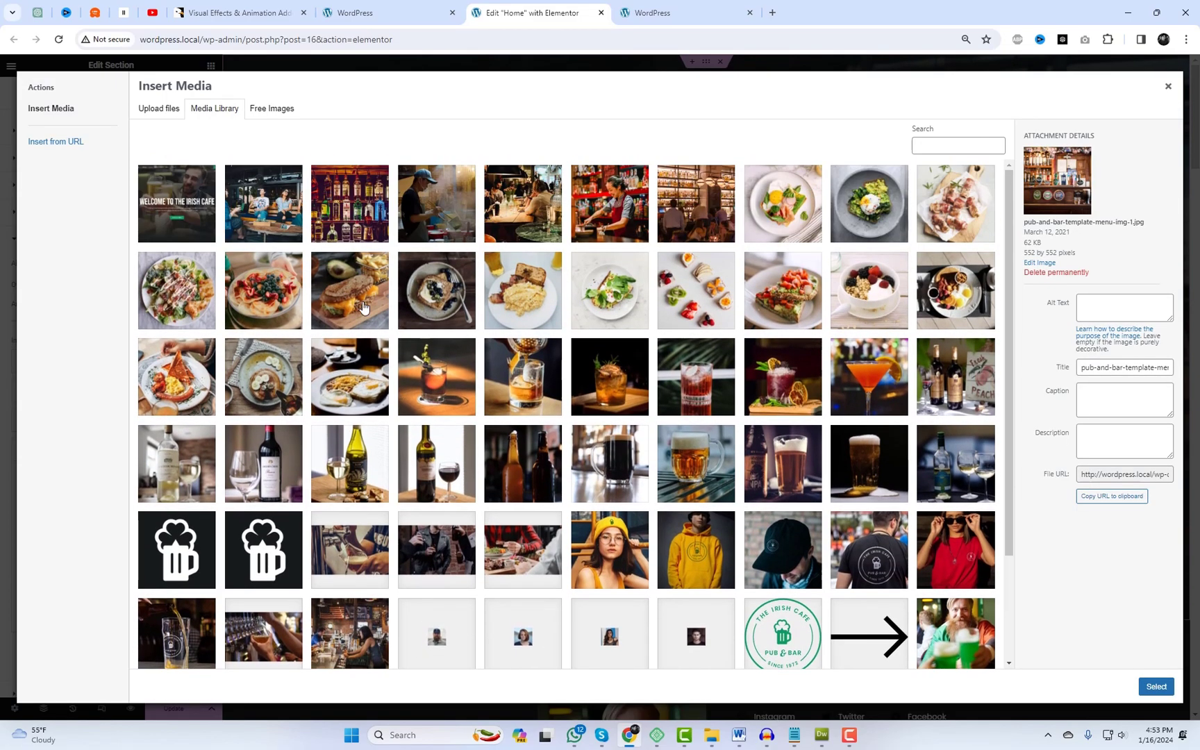
pyautogui.click(339, 226)
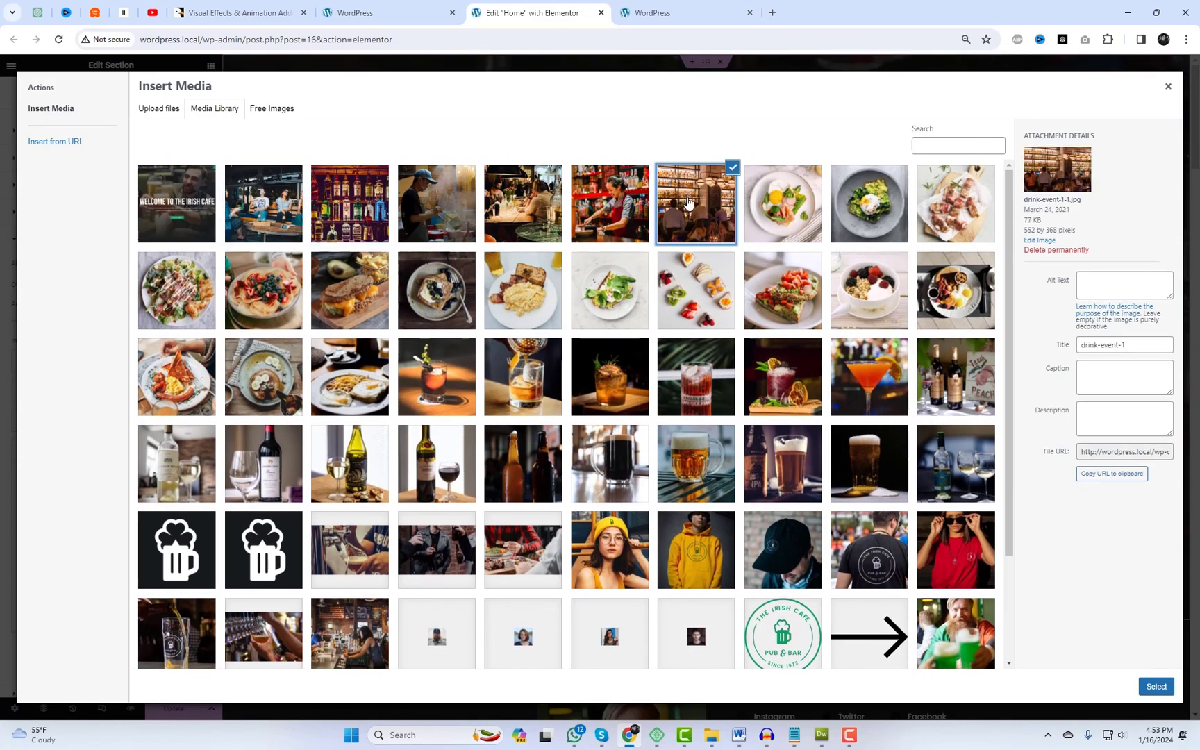
pyautogui.click(1144, 687)
# Step: Update the page, watch the slideshow in the page preview and return to the Elementor editor
pyautogui.click(183, 709)
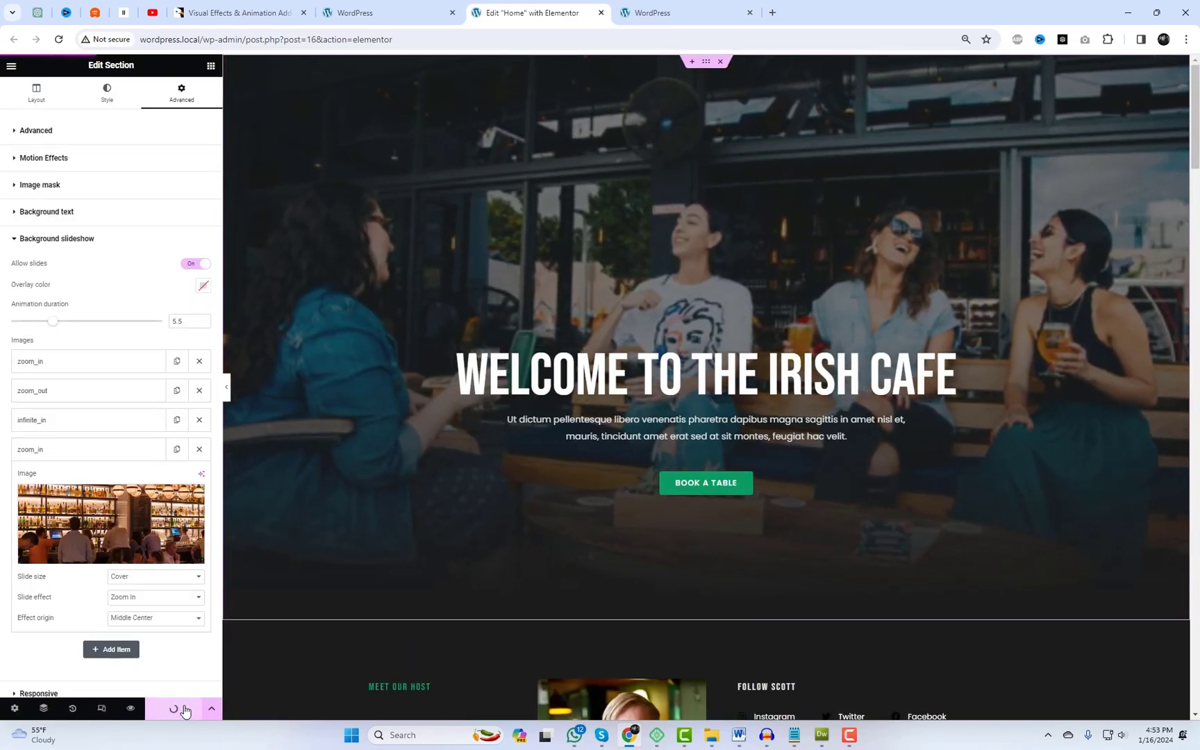
pyautogui.click(131, 708)
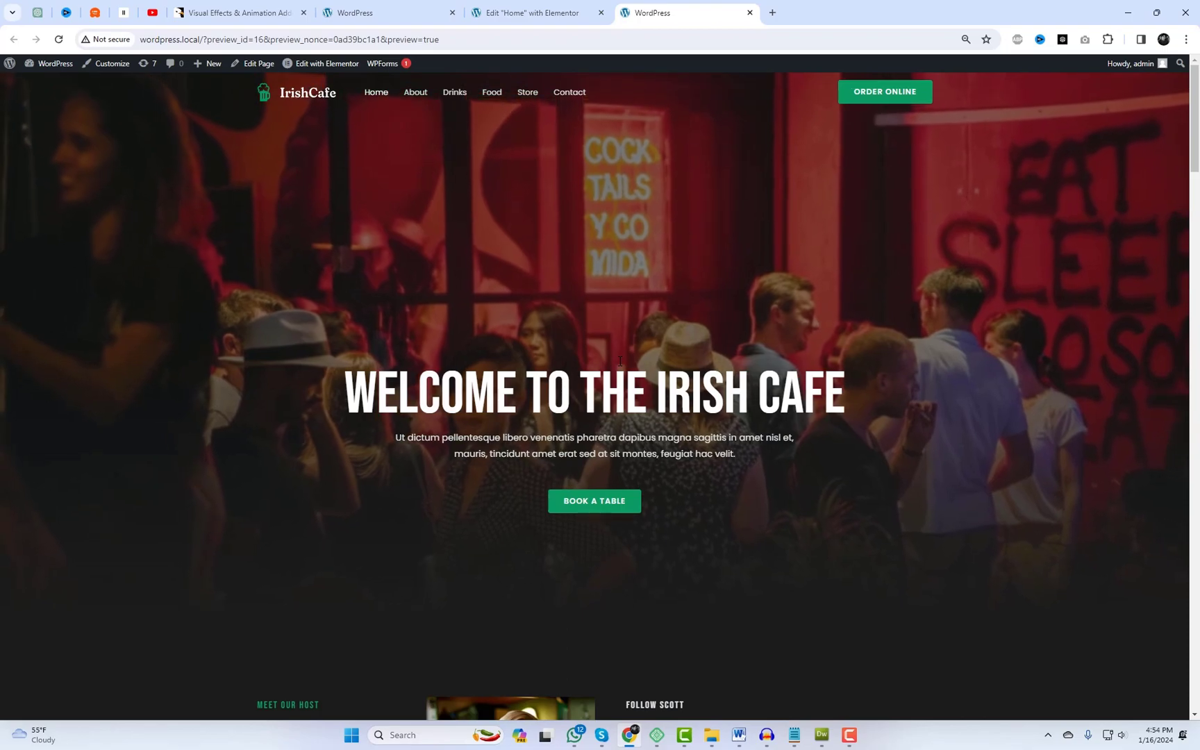
pyautogui.click(520, 12)
# Step: Set the animation duration to 3.6, replace the first slide's image with the photo of guests at cafe tables, and update and preview the page
pyautogui.moveTo(53, 321); pyautogui.dragTo(38, 322)
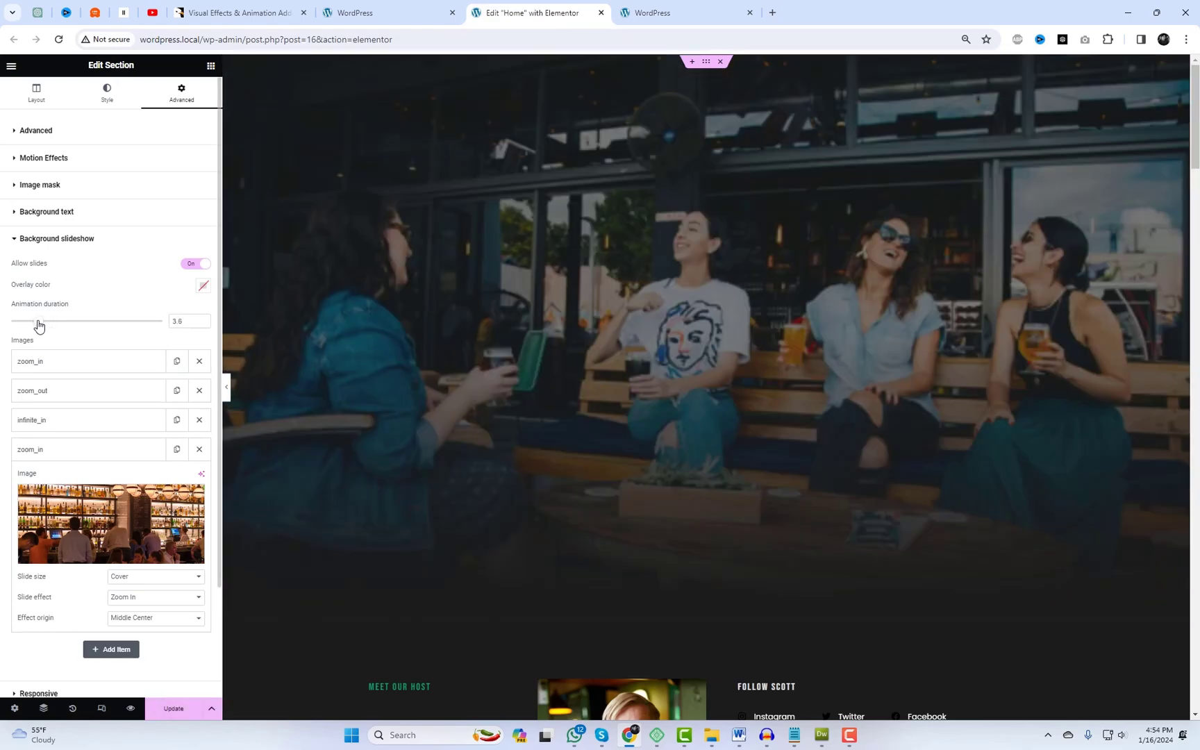
pyautogui.click(73, 362)
pyautogui.click(141, 431)
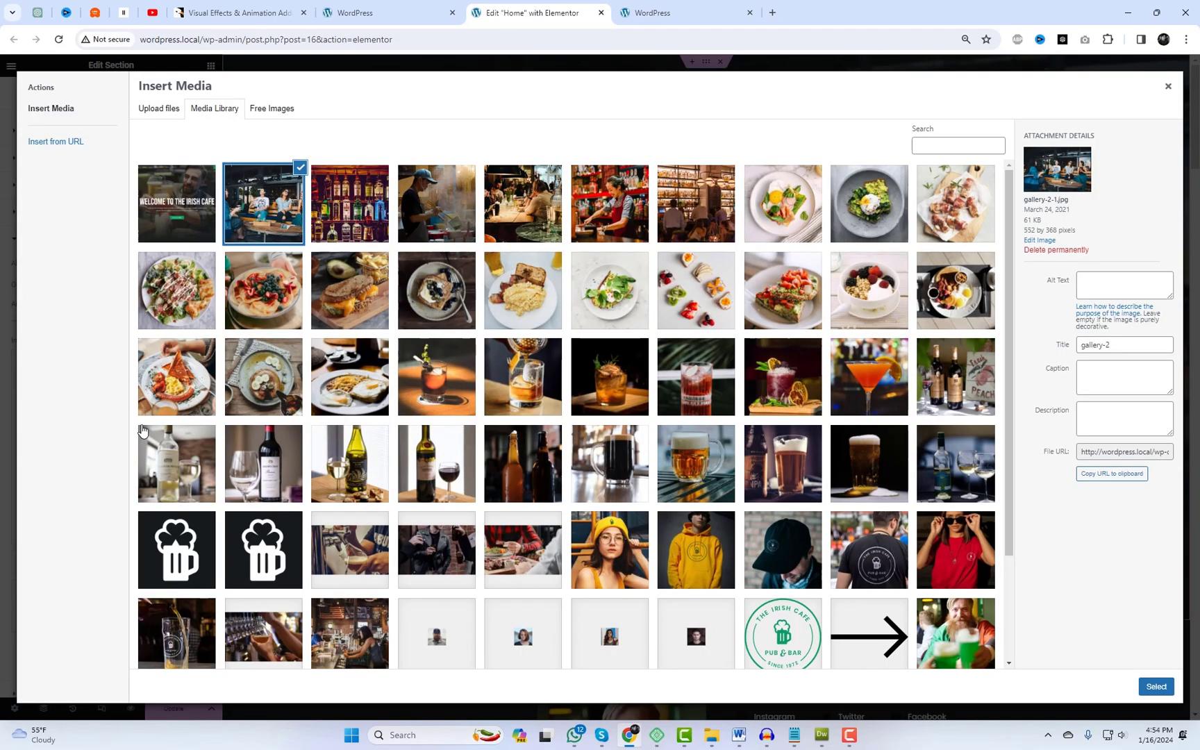
pyautogui.click(1166, 687)
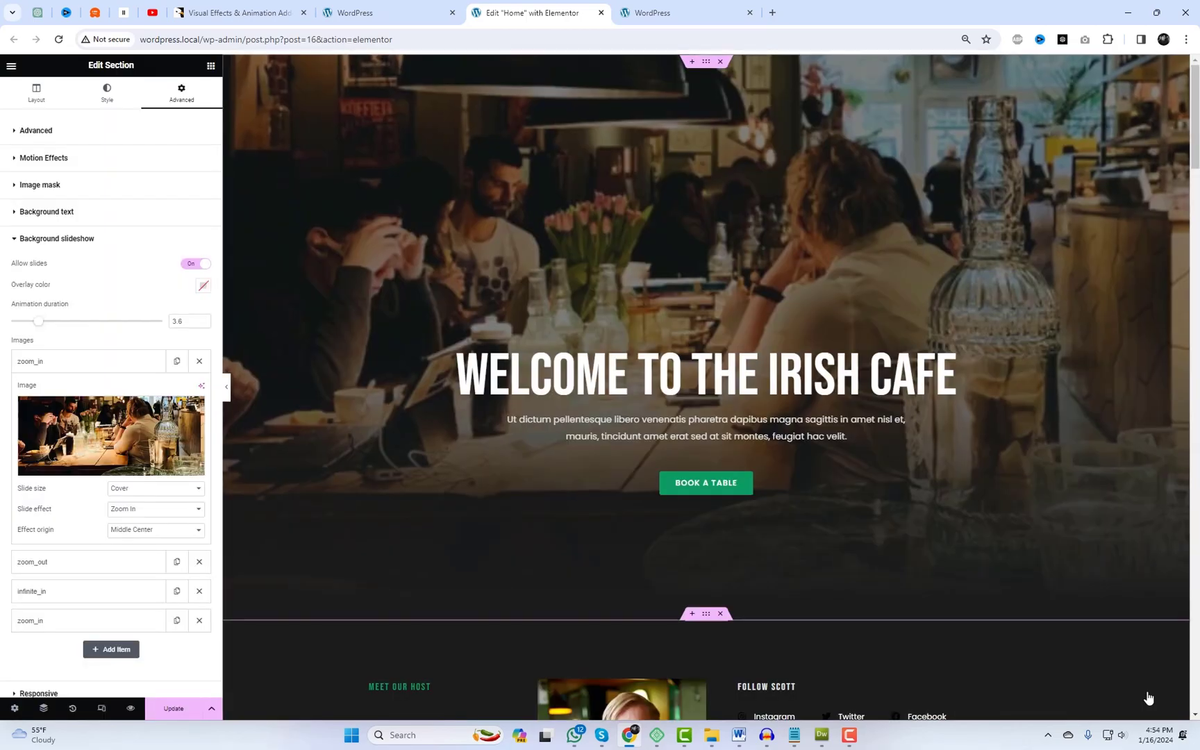
pyautogui.click(175, 710)
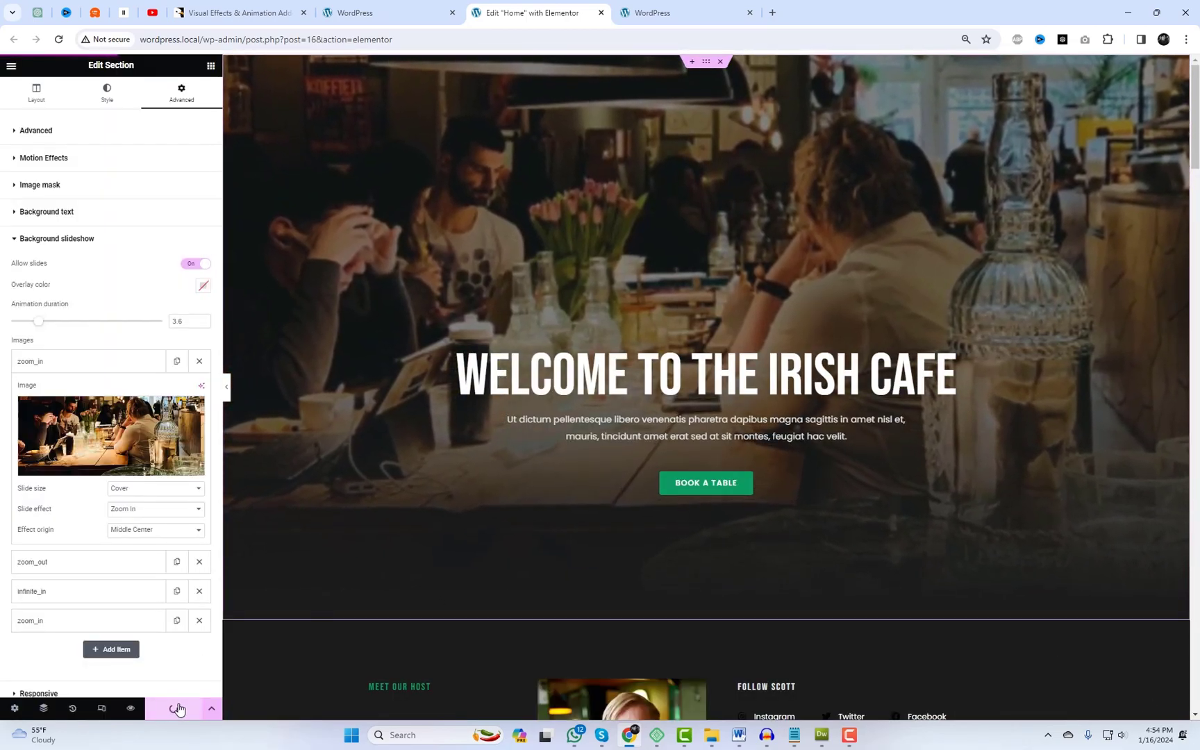
pyautogui.click(716, 12)
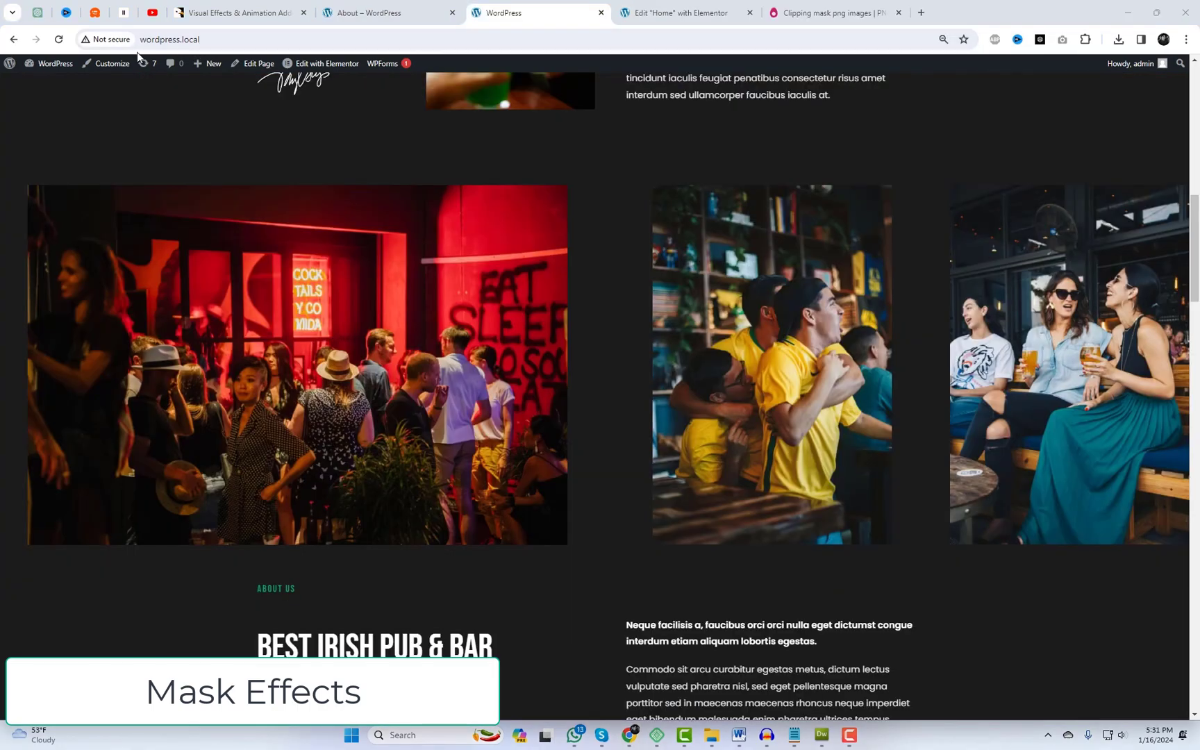
# Step: Apply an image mask to the large red crowd photo on the home page, using the soft grunge-edged black shape from the media library
pyautogui.click(693, 12)
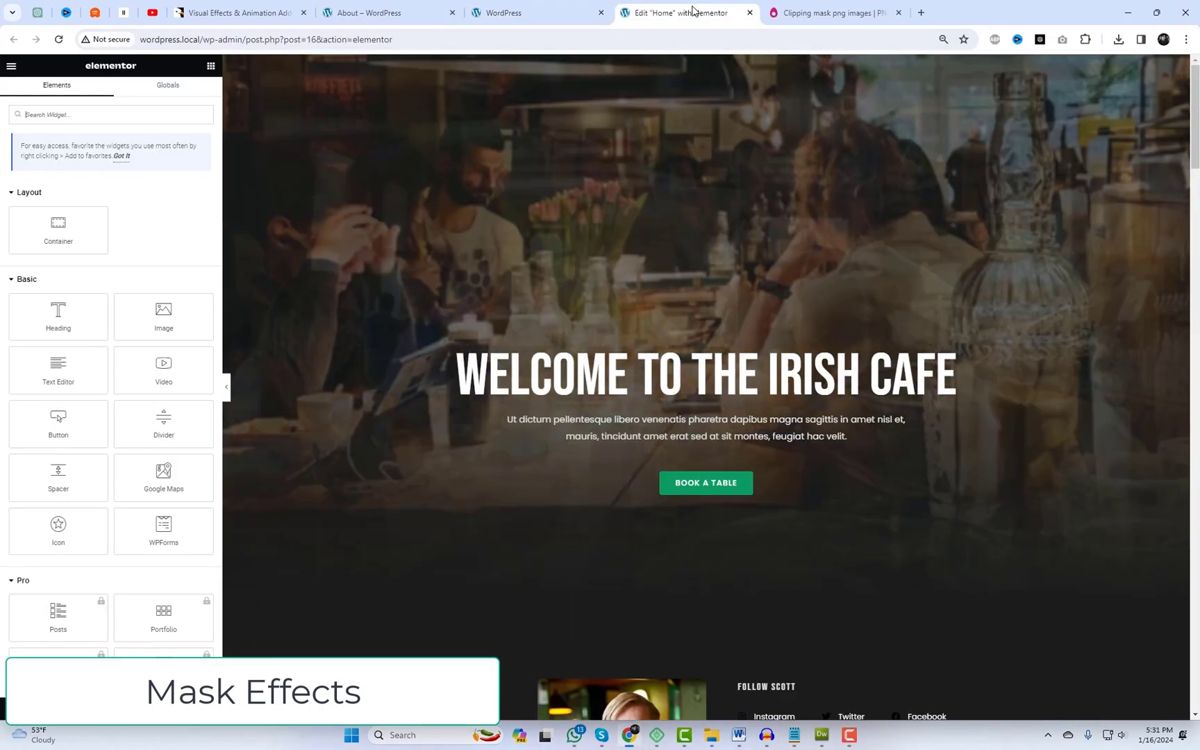
pyautogui.scroll(-10, 905, 483)
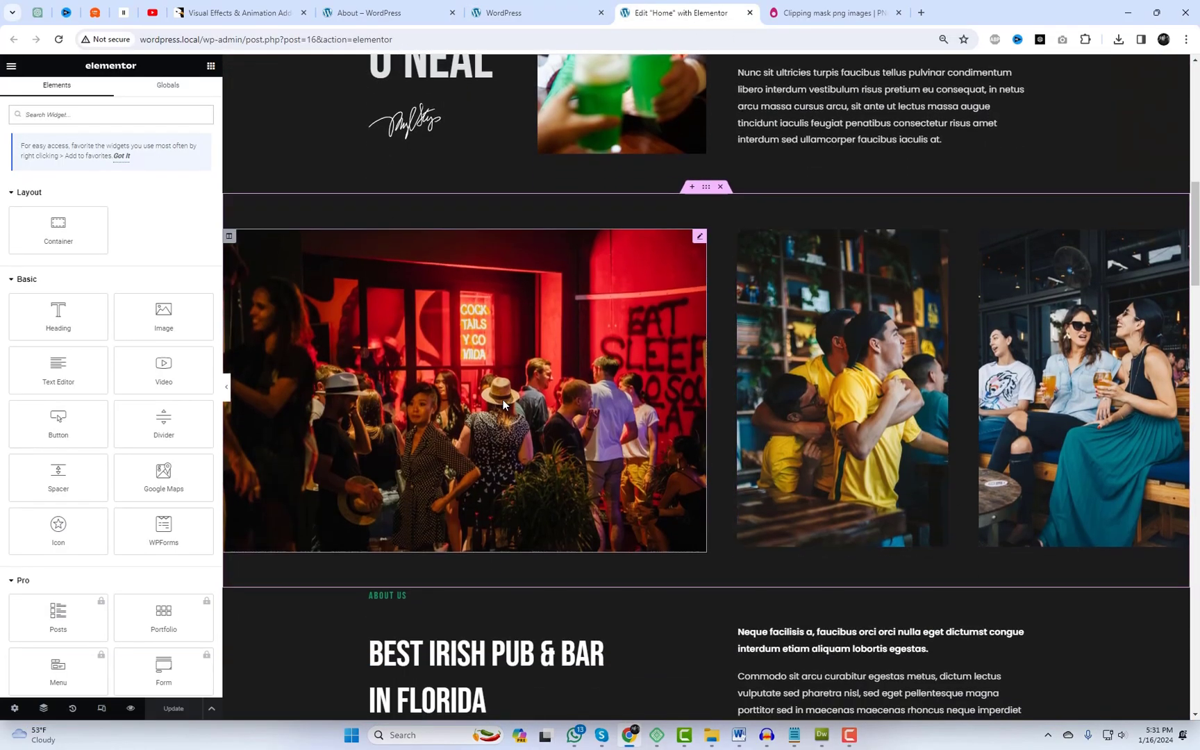
pyautogui.click(503, 400)
pyautogui.click(183, 103)
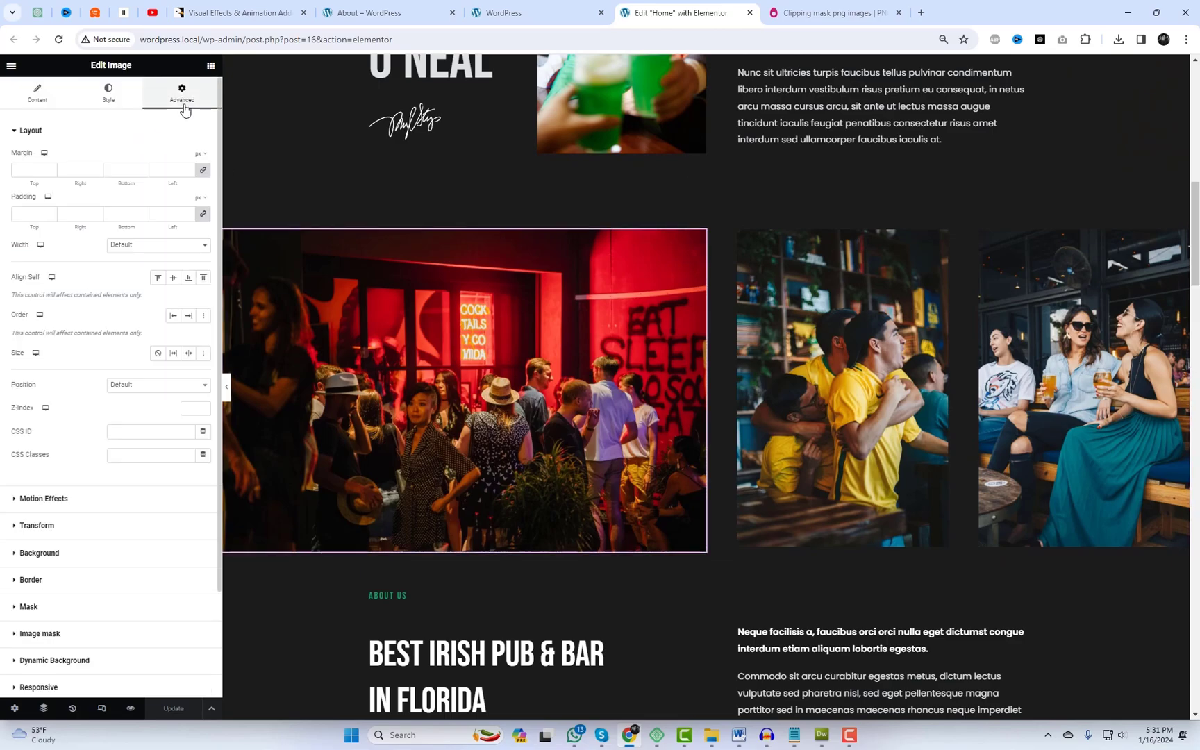
pyautogui.scroll(-2, 168, 590)
pyautogui.click(88, 510)
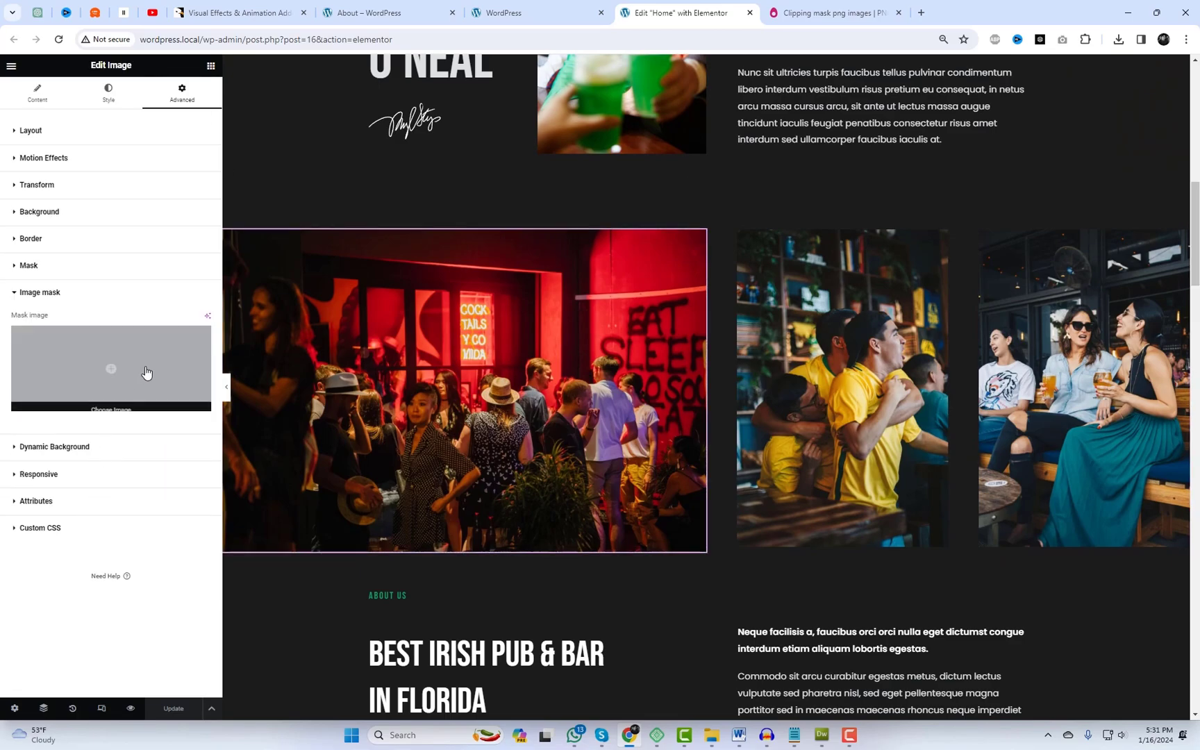
pyautogui.click(146, 374)
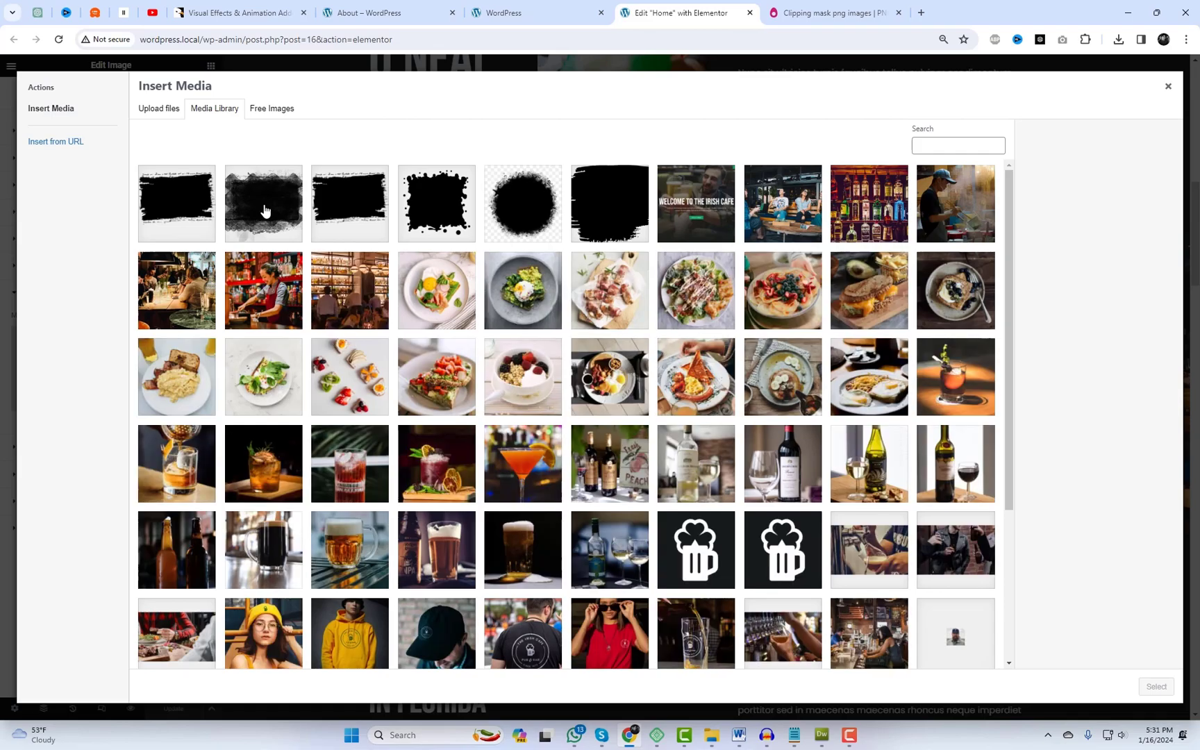
pyautogui.click(264, 210)
pyautogui.click(1153, 686)
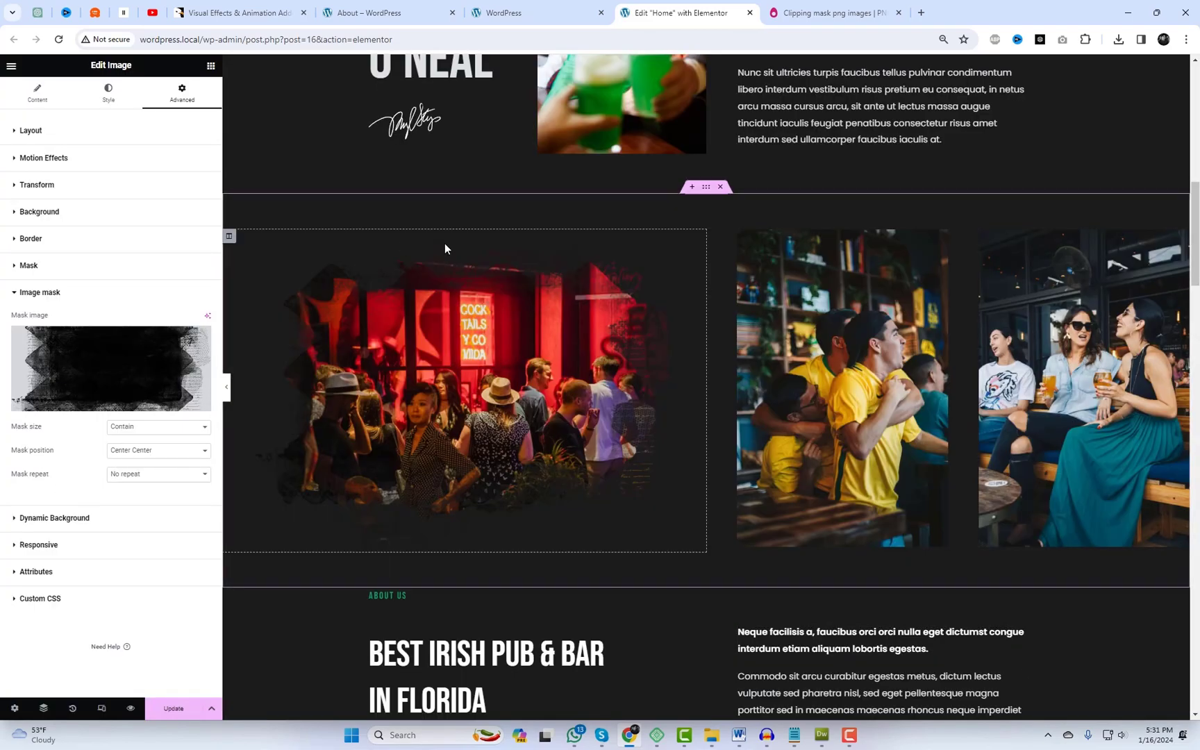
# Step: Try mask size Cover on the crowd photo, and settle on mask size Normal with mask position Top Center
pyautogui.click(156, 427)
pyautogui.click(149, 450)
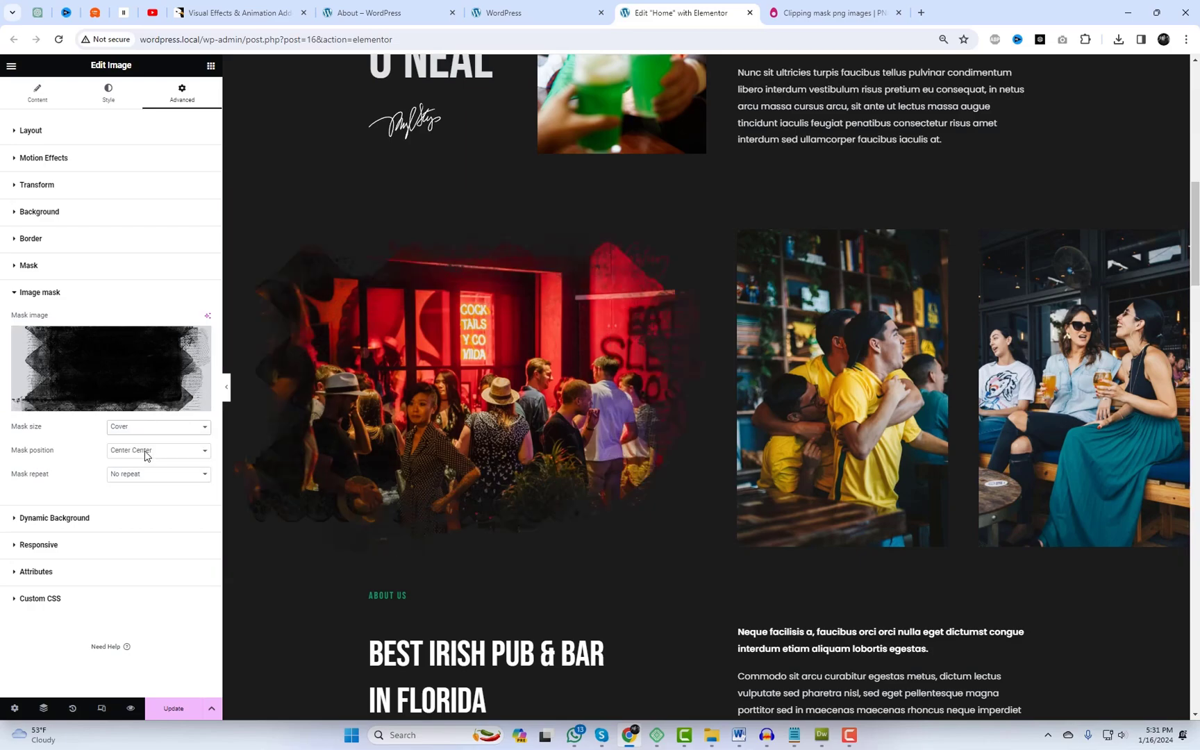
pyautogui.click(159, 430)
pyautogui.click(147, 459)
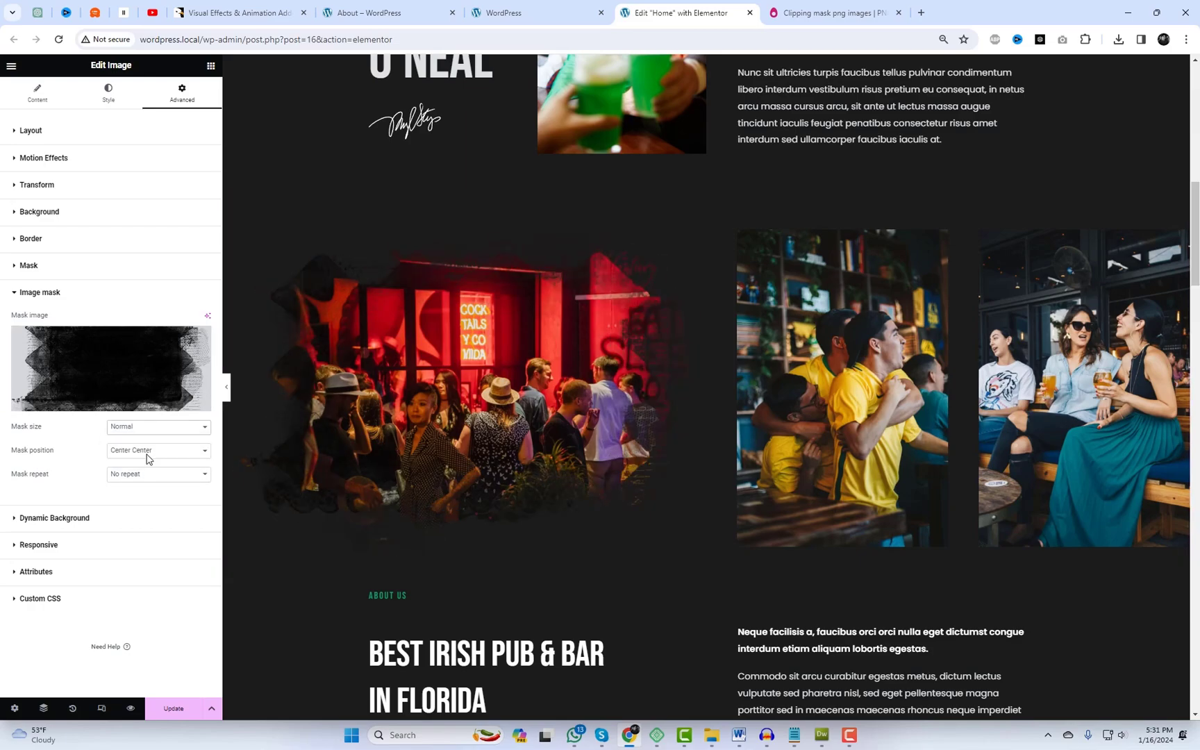
pyautogui.click(151, 459)
pyautogui.click(153, 473)
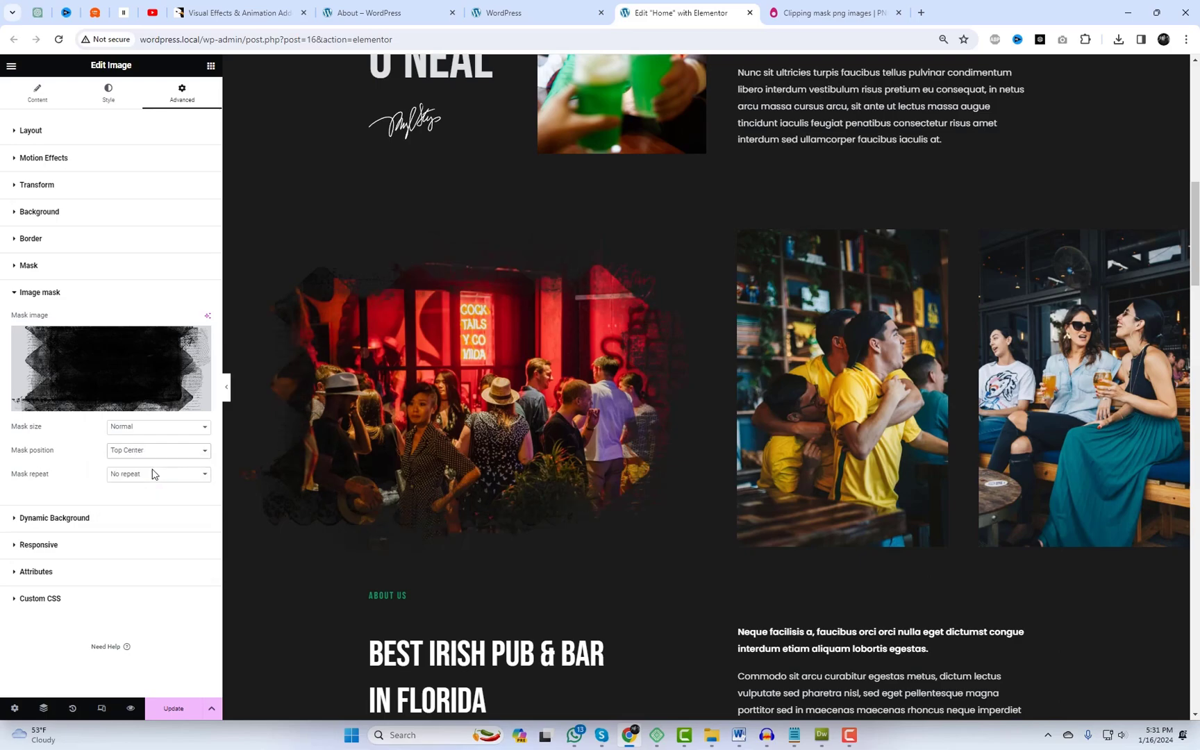
# Step: Try the Repeat option for the crowd photo's mask and restore No repeat
pyautogui.click(159, 475)
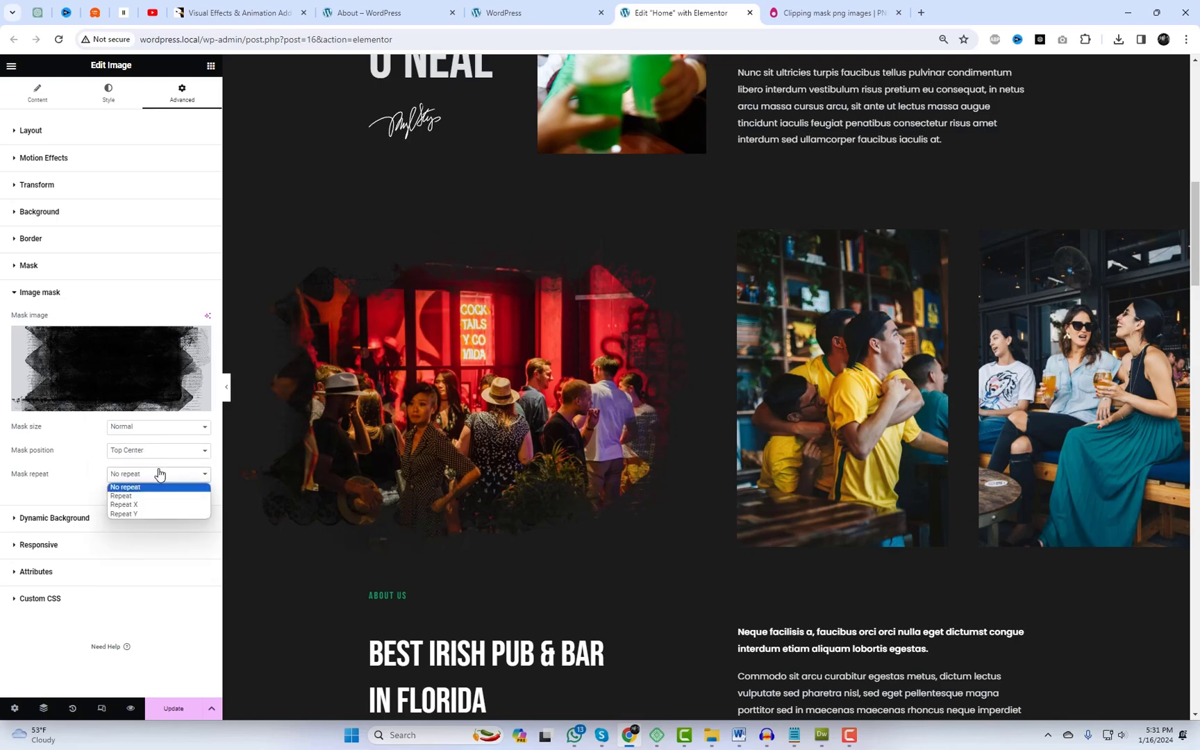
pyautogui.click(150, 502)
pyautogui.click(156, 476)
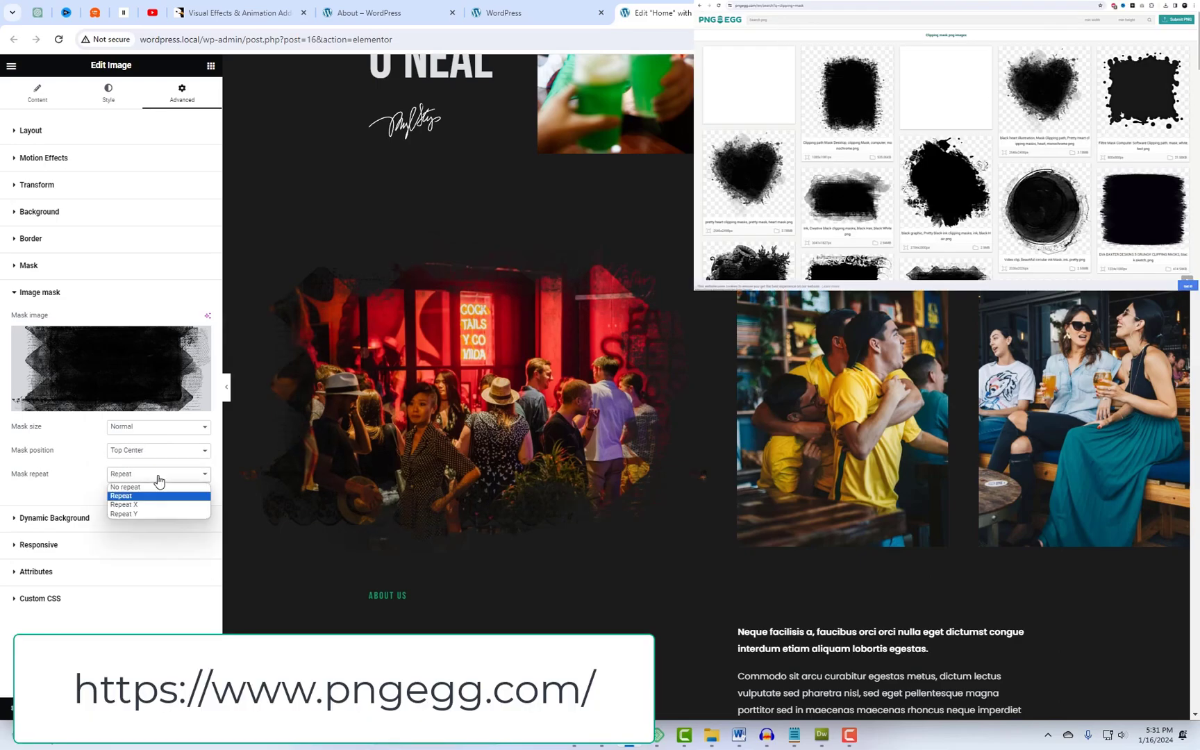
pyautogui.click(154, 489)
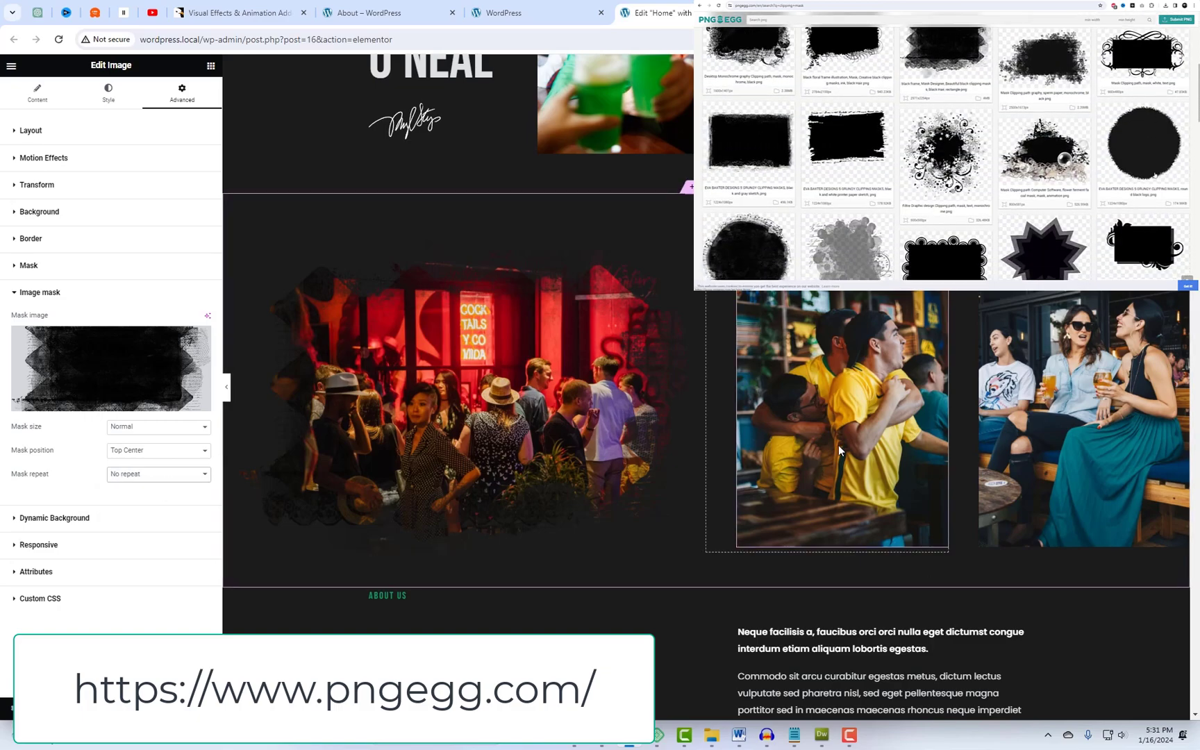
# Step: Apply an image mask to the photo of the men in yellow shirts, using the square ink-splatter shape from the media library
pyautogui.click(838, 445)
pyautogui.click(182, 92)
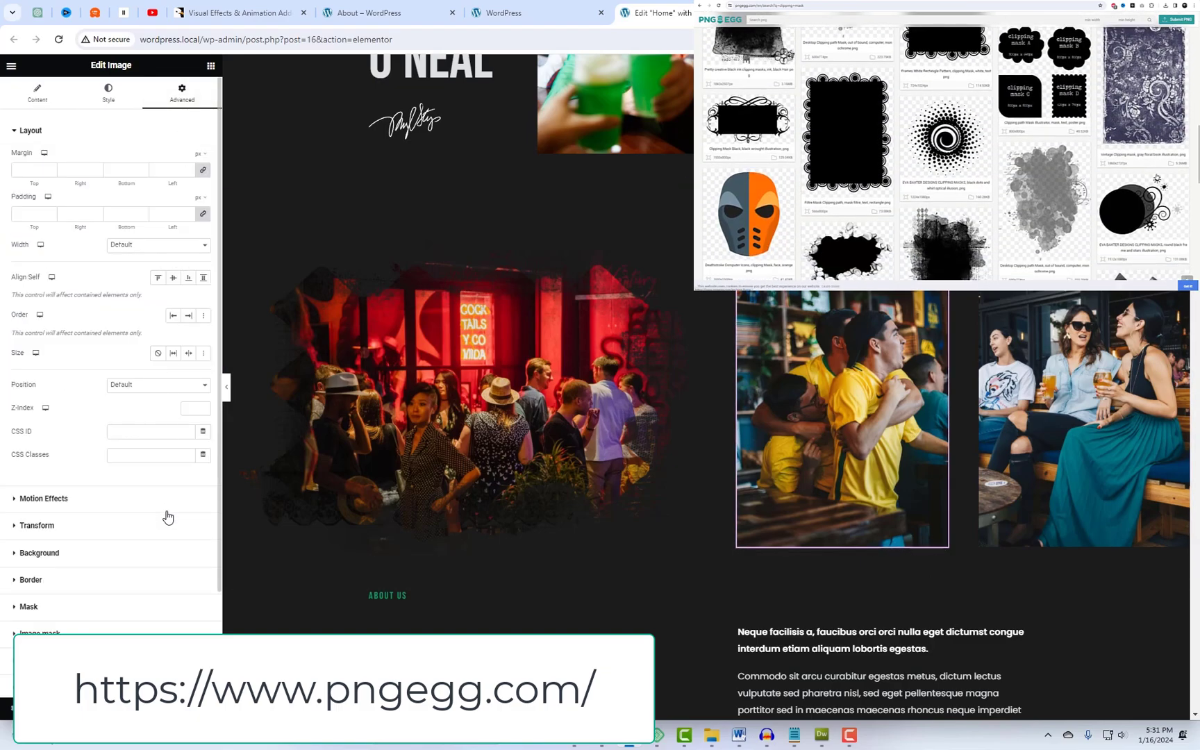
pyautogui.scroll(-5, 166, 517)
pyautogui.click(109, 516)
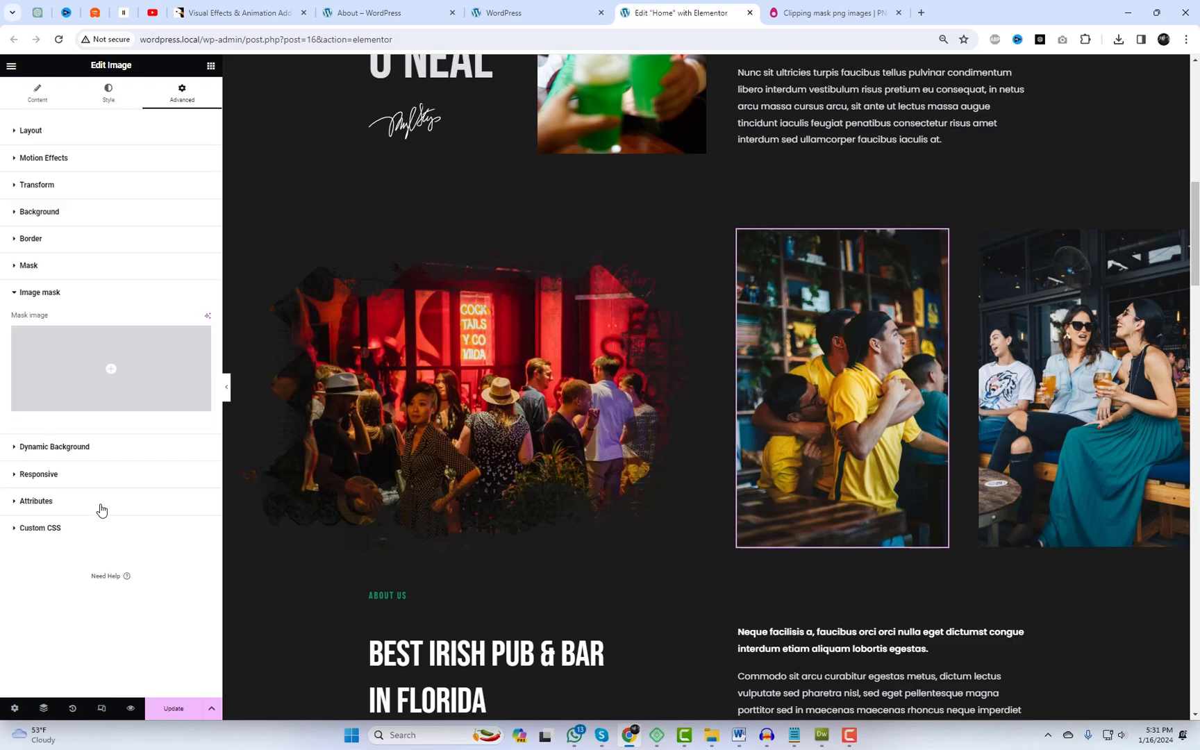
pyautogui.click(169, 378)
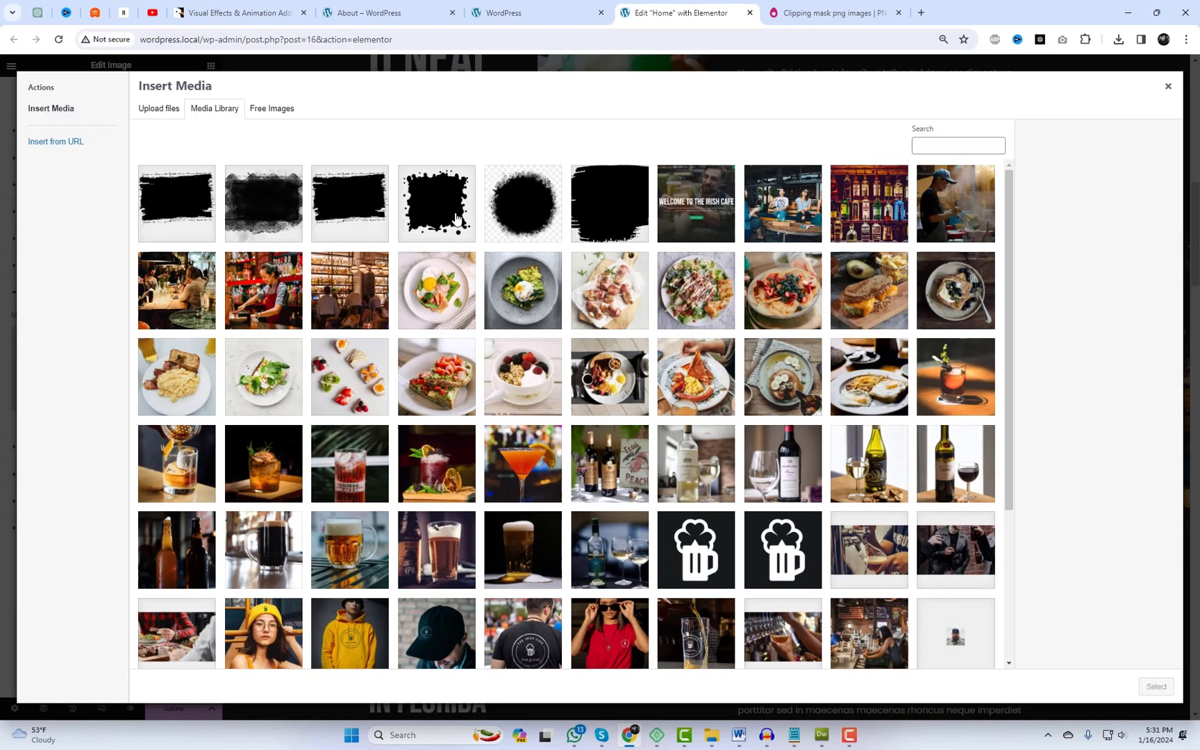
pyautogui.click(456, 219)
pyautogui.click(1156, 687)
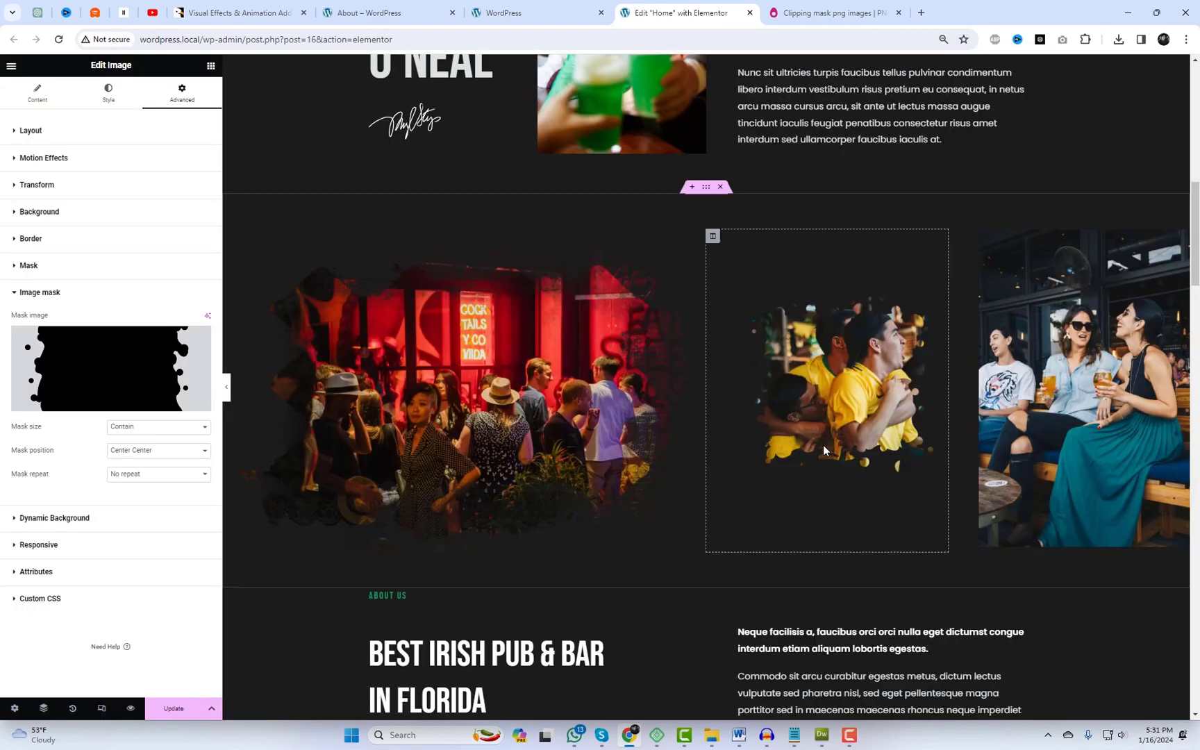
# Step: Try mask size Cover on the yellow-shirts photo, restore Contain, and check the mask position options
pyautogui.click(157, 429)
pyautogui.click(146, 454)
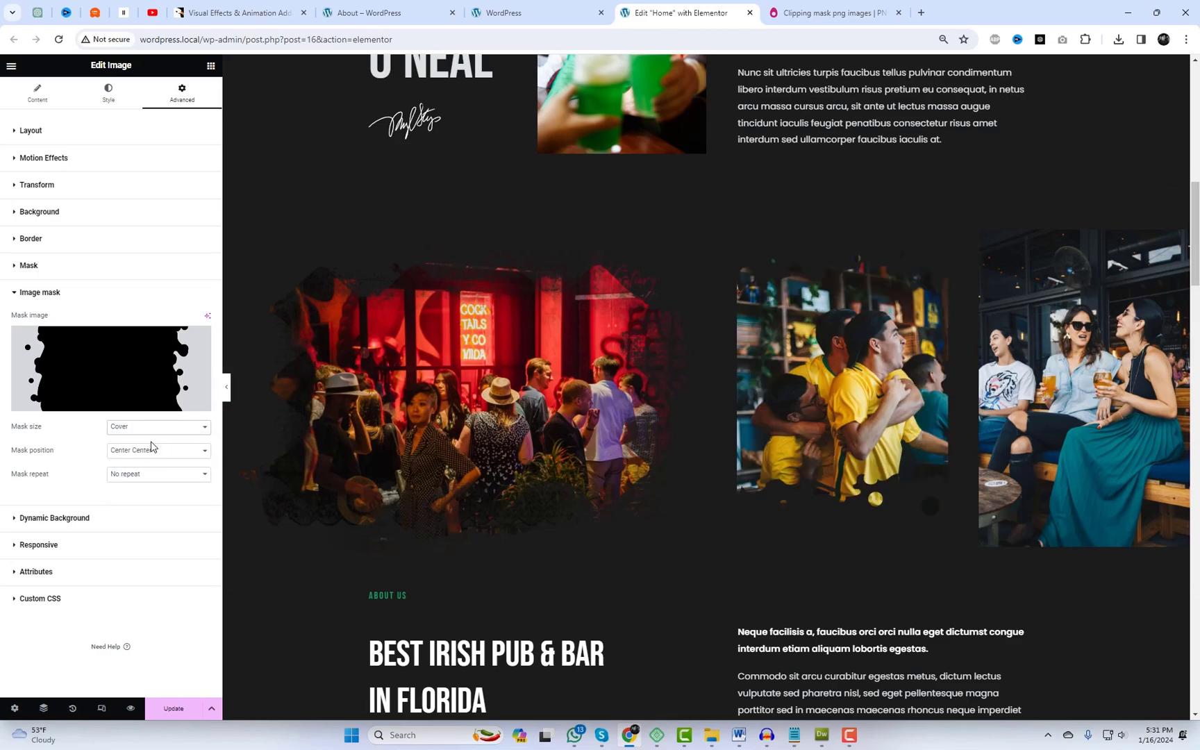
pyautogui.click(157, 429)
pyautogui.click(157, 440)
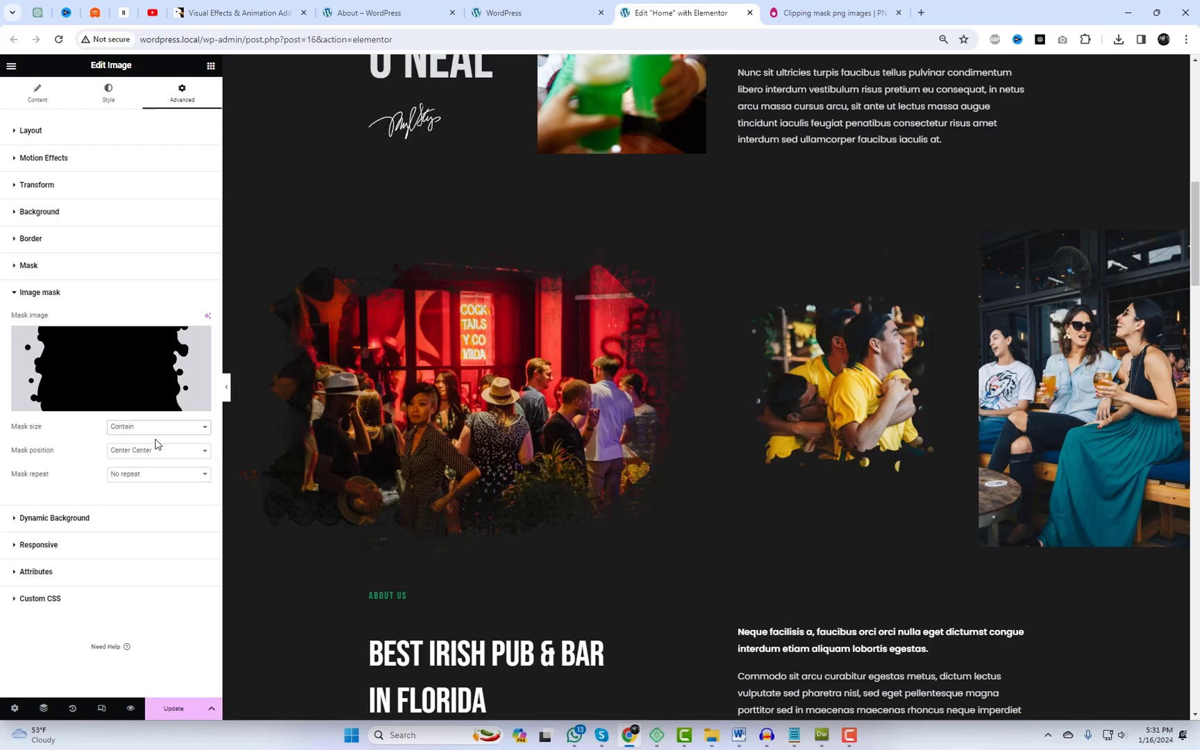
pyautogui.click(154, 459)
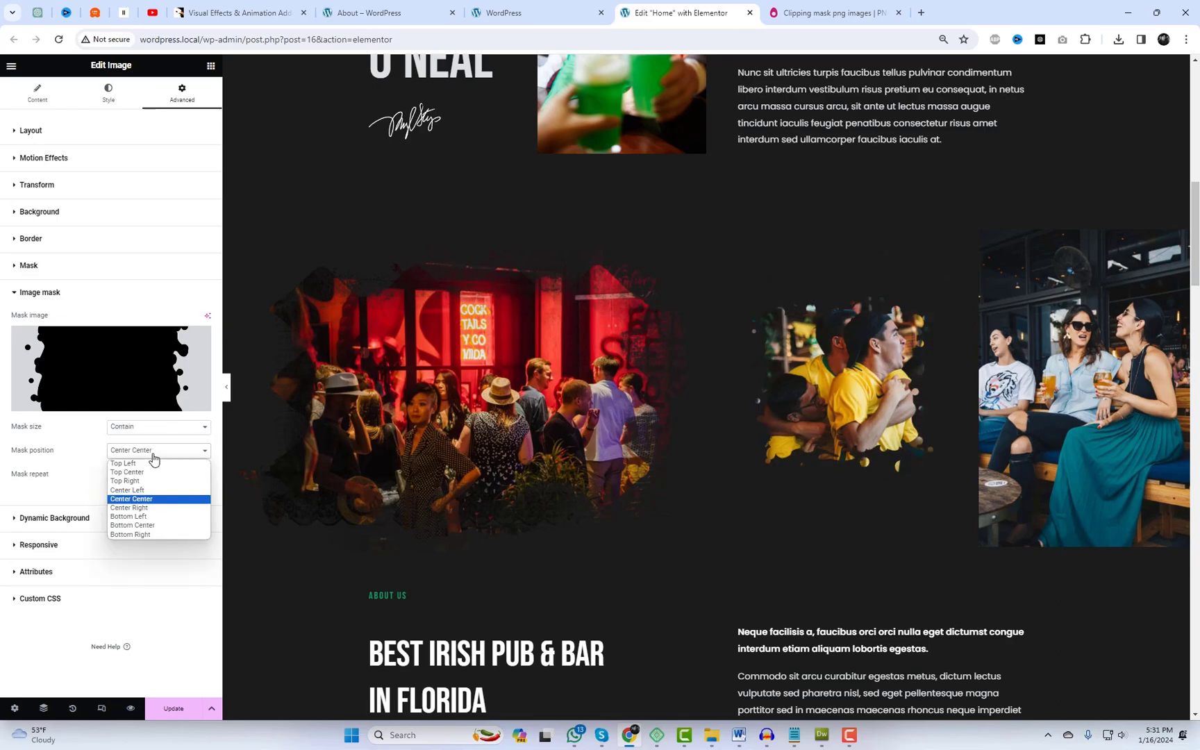
pyautogui.click(154, 459)
# Step: Try the grunge paintbrush ink-stroke shape from the media library as the yellow-shirts photo's mask image
pyautogui.click(167, 401)
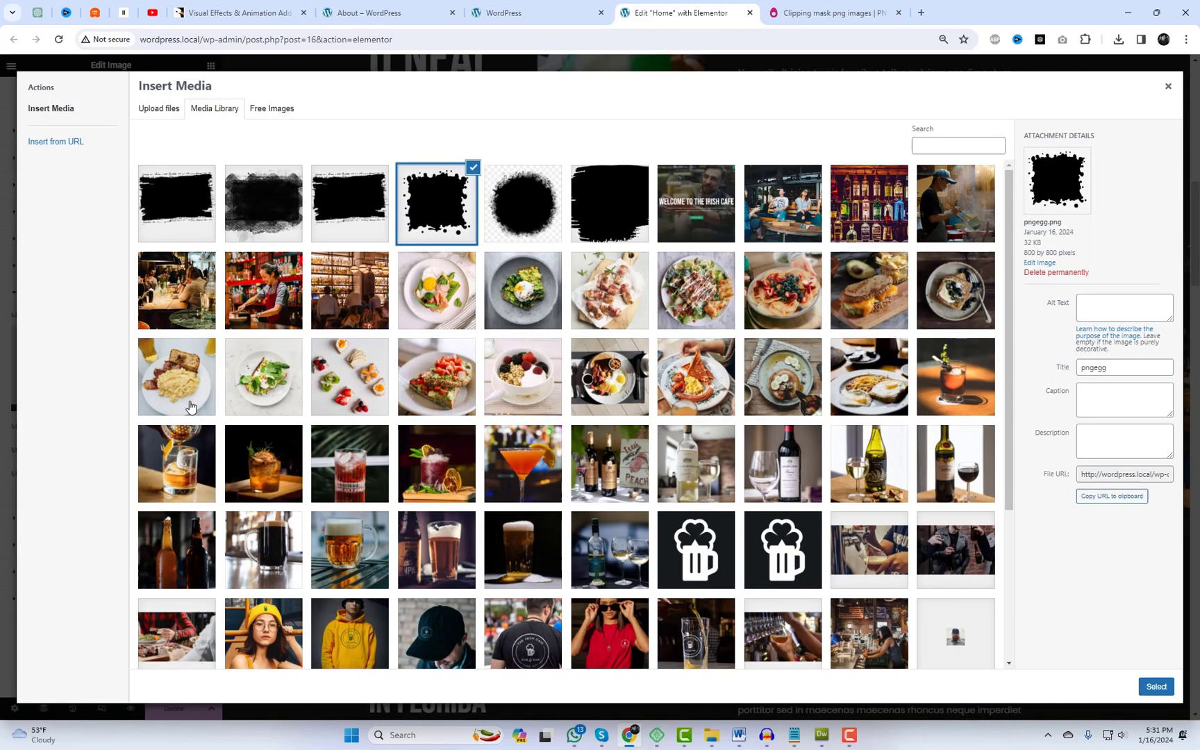
pyautogui.click(512, 224)
pyautogui.click(600, 226)
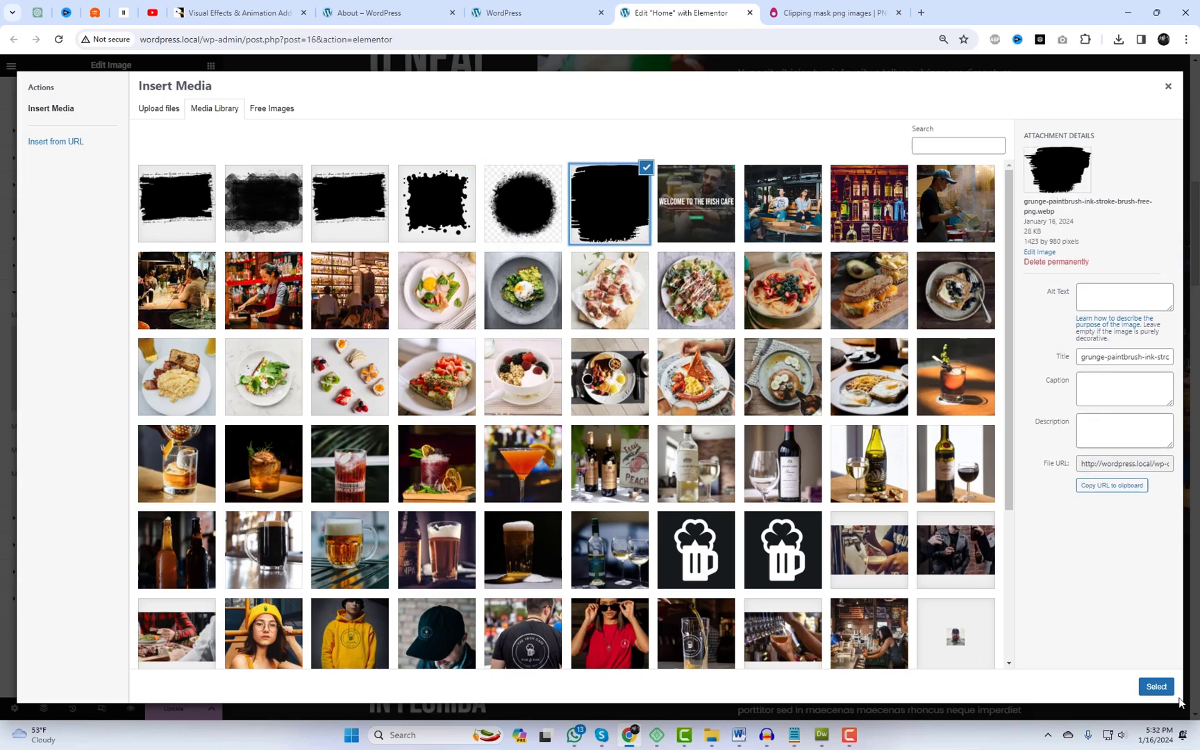
pyautogui.click(1155, 687)
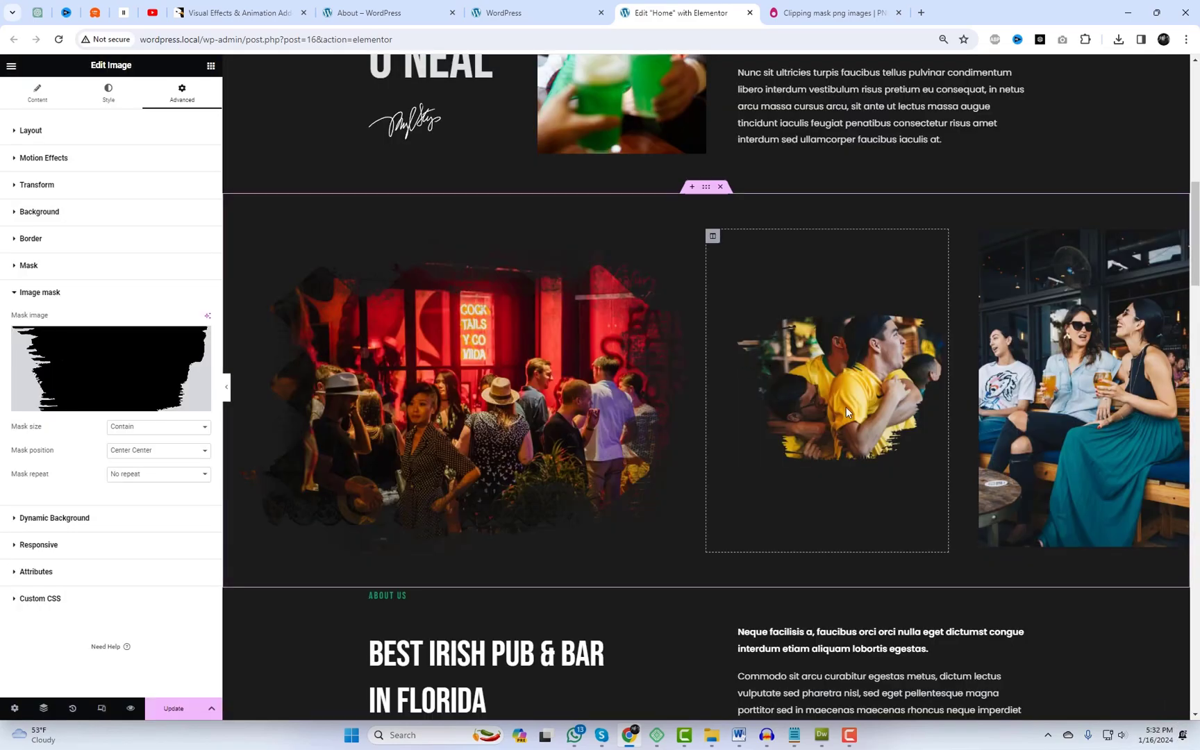
# Step: Replace the yellow-shirts photo's mask image with the rough brush shape pngegg-2.png from the media library
pyautogui.click(121, 376)
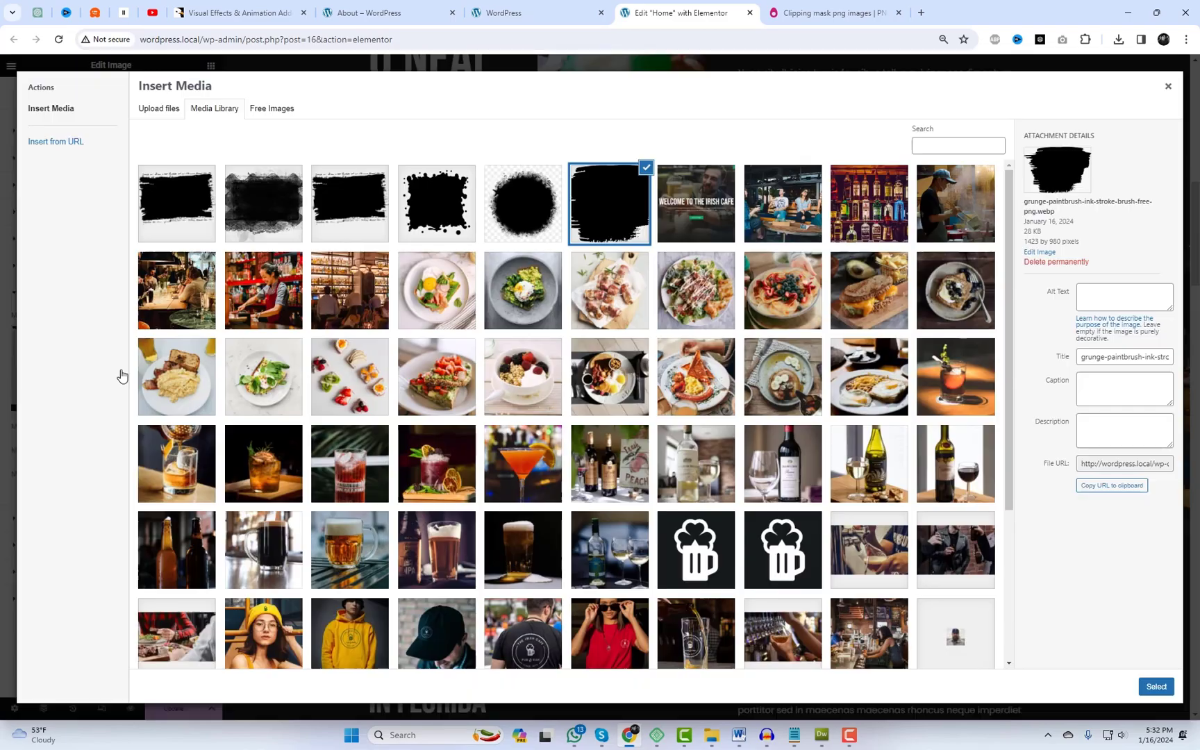
pyautogui.click(182, 221)
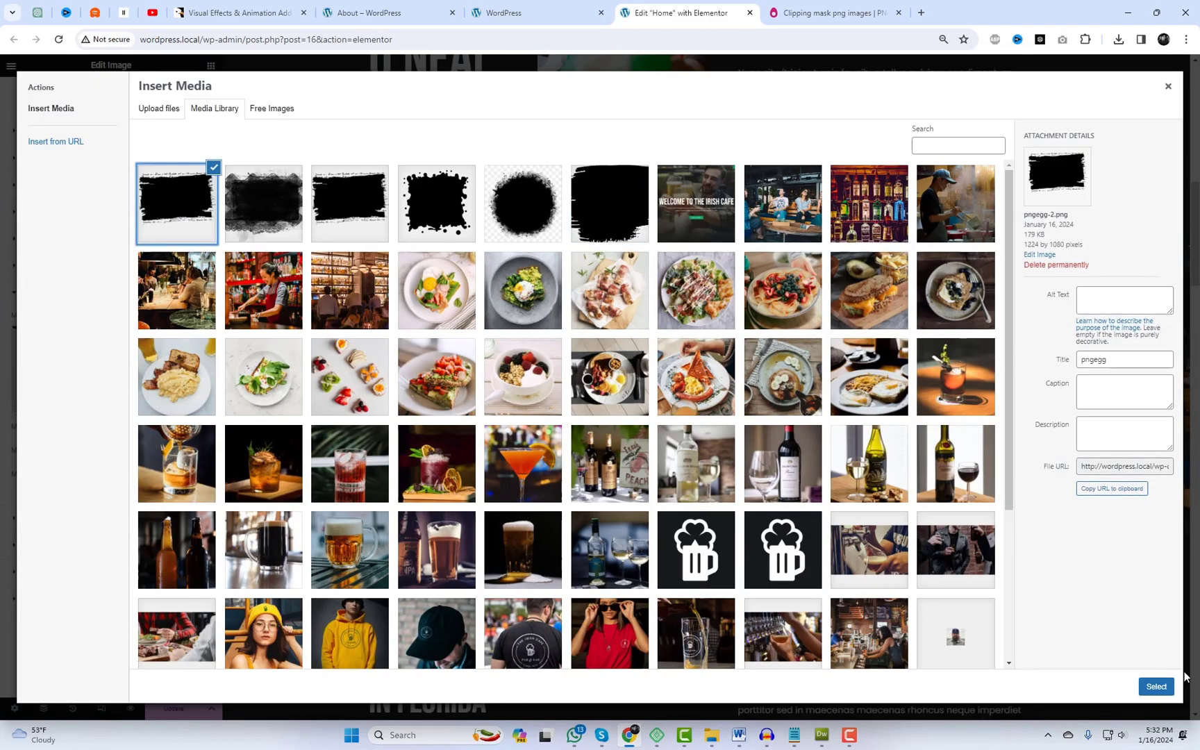
pyautogui.click(1156, 686)
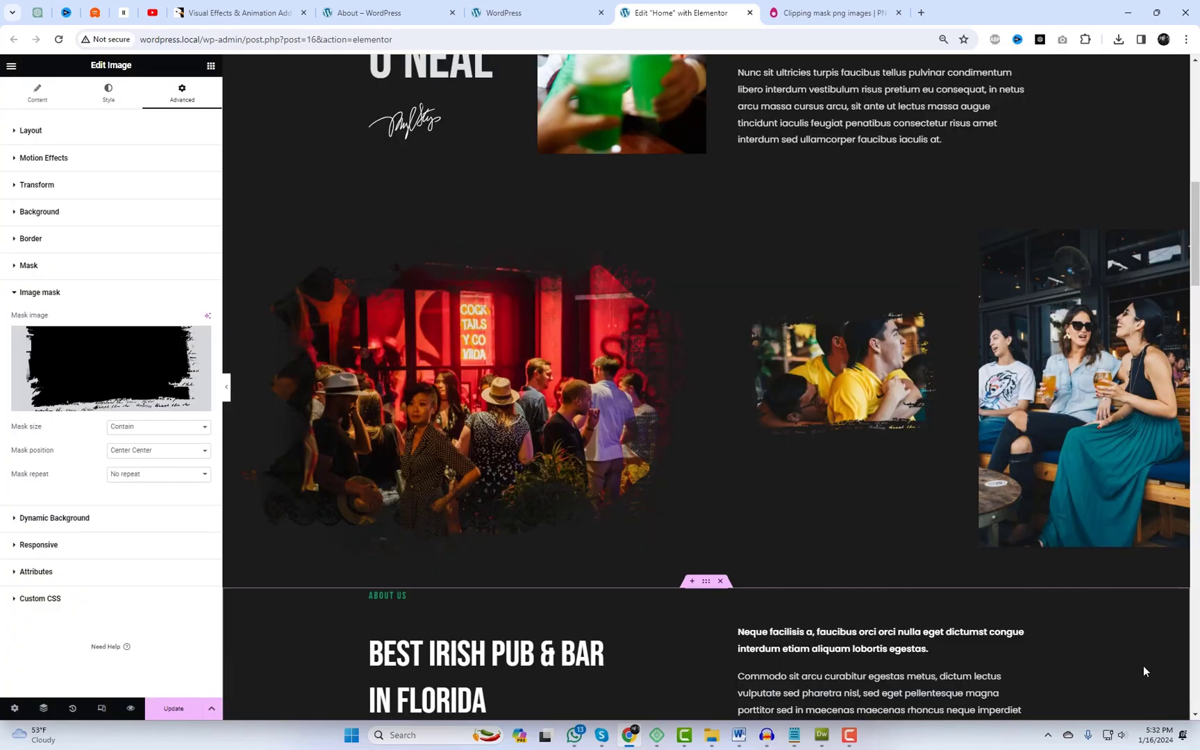
# Step: Apply the square ink-splatter shape pngegg.png as image mask to the photo of the laughing women, with mask size Cover
pyautogui.click(1037, 407)
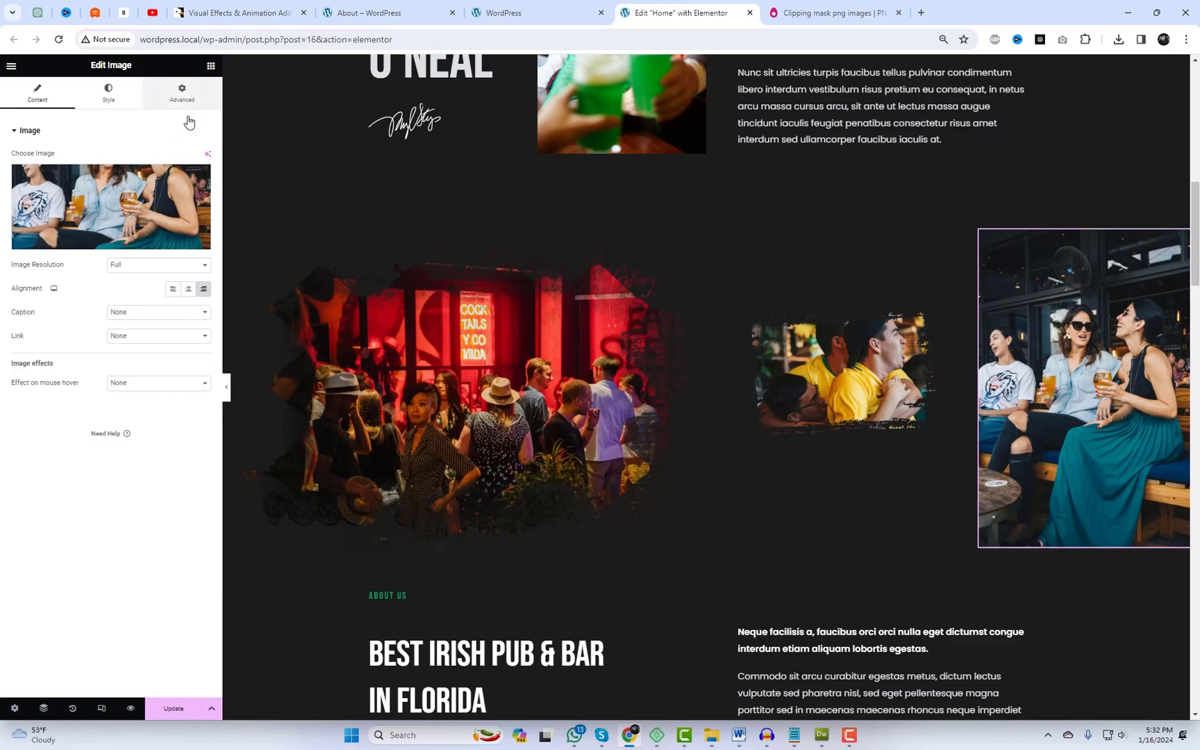
pyautogui.click(182, 94)
pyautogui.scroll(-1, 138, 499)
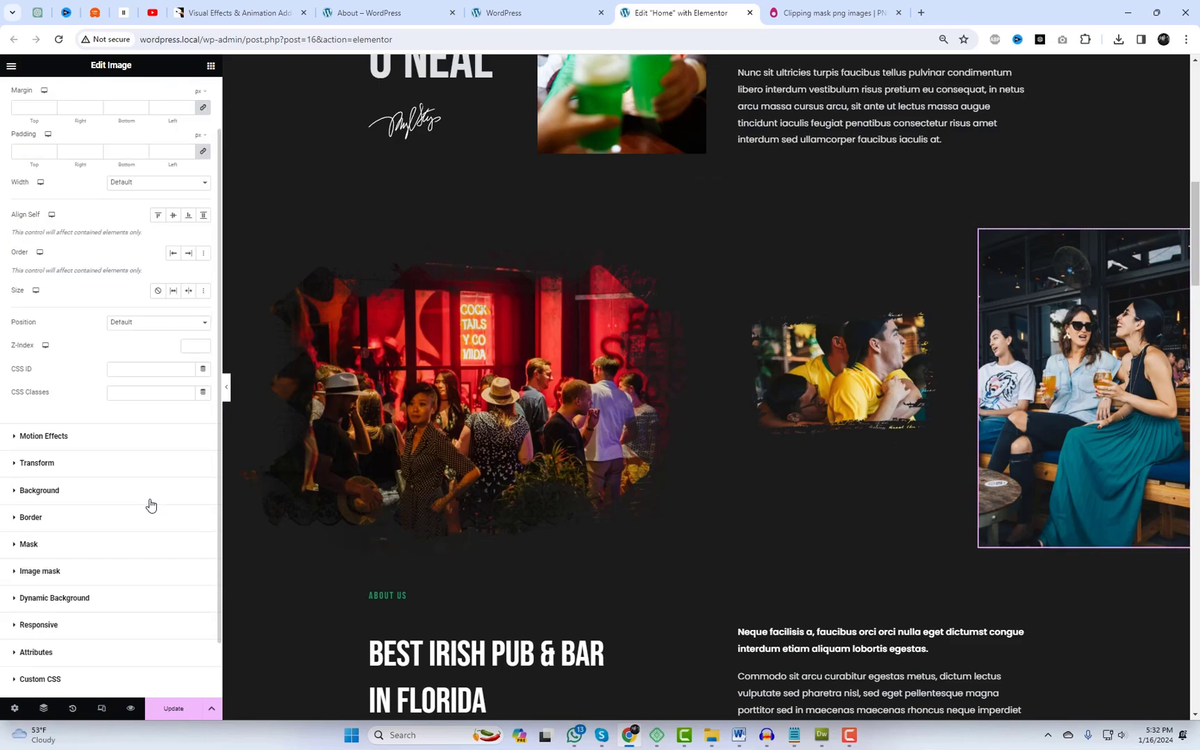
pyautogui.click(89, 576)
pyautogui.click(131, 409)
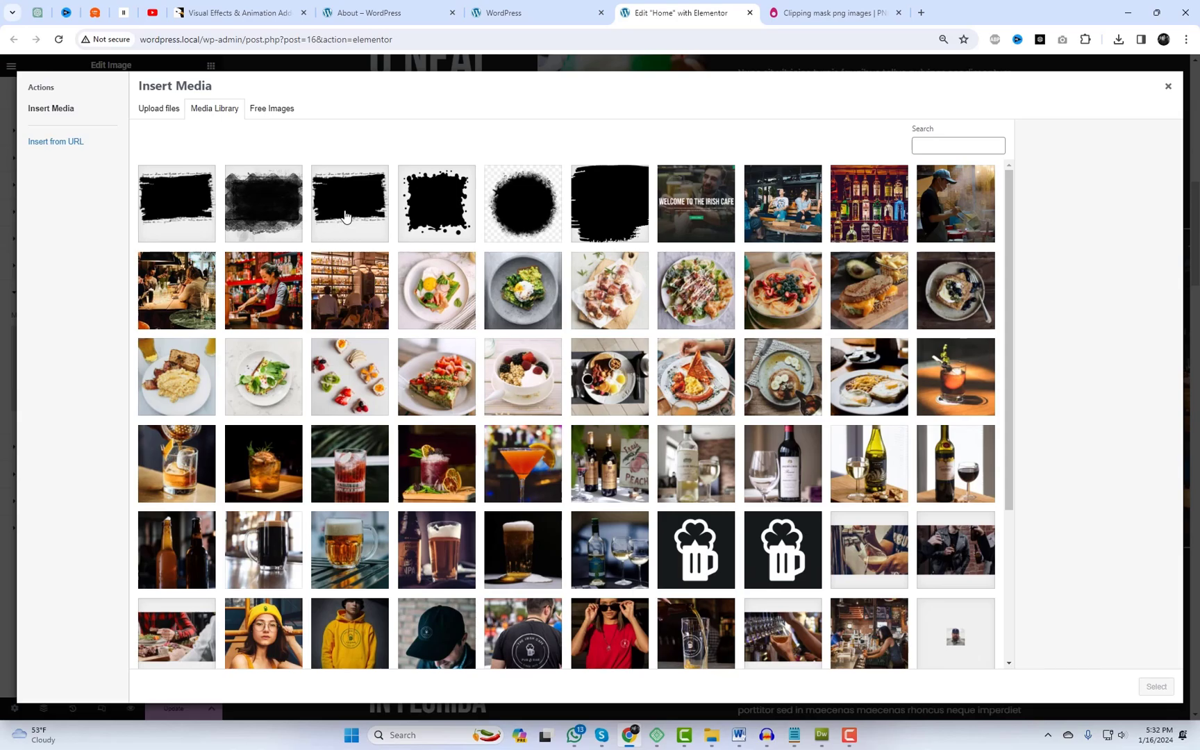
pyautogui.click(410, 230)
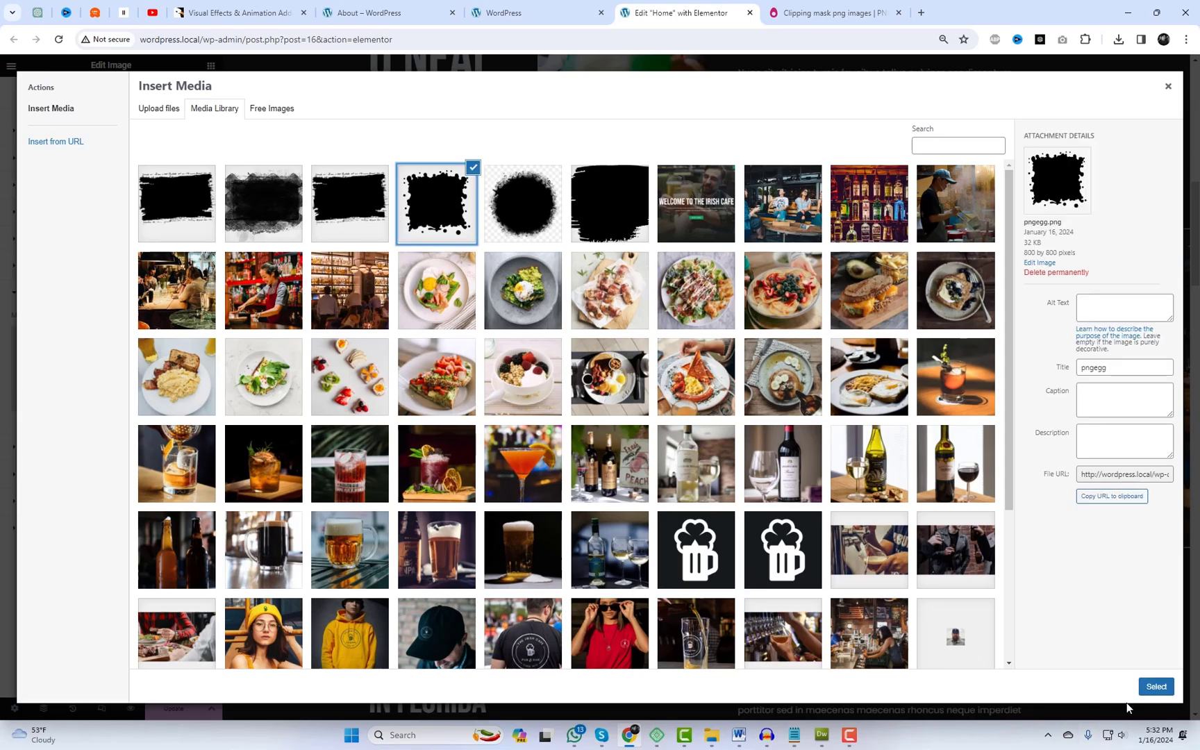
pyautogui.click(1155, 685)
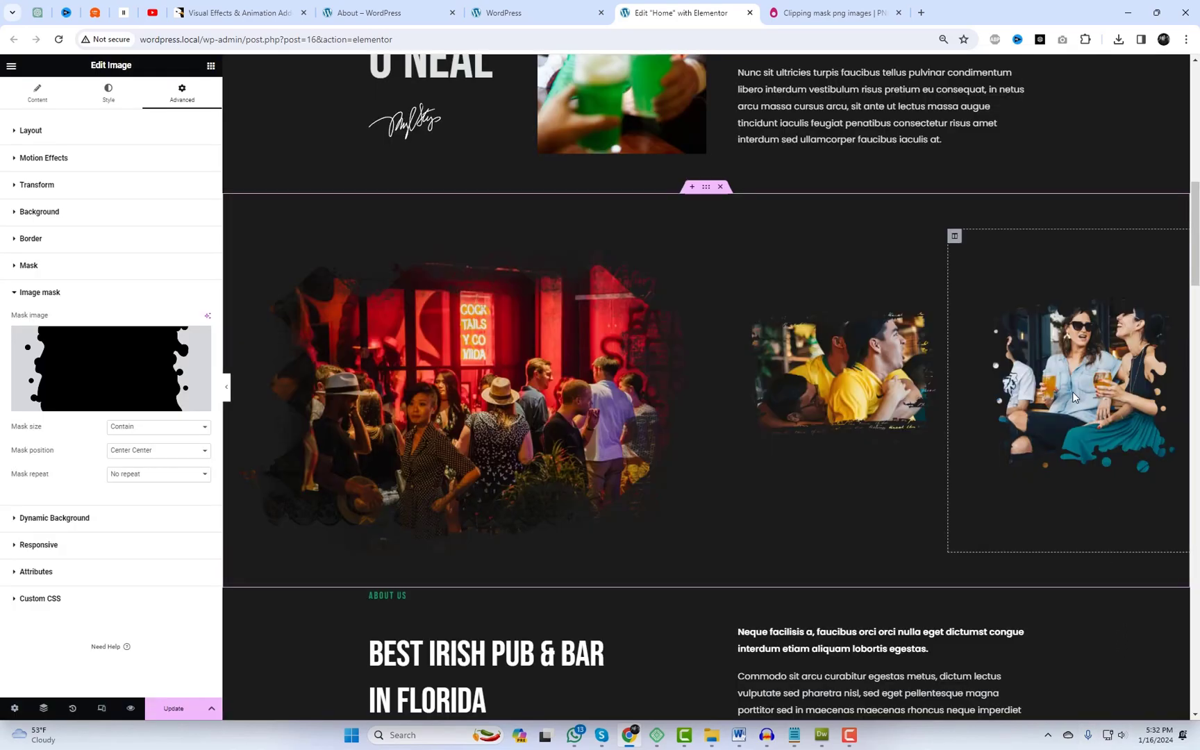
pyautogui.click(160, 429)
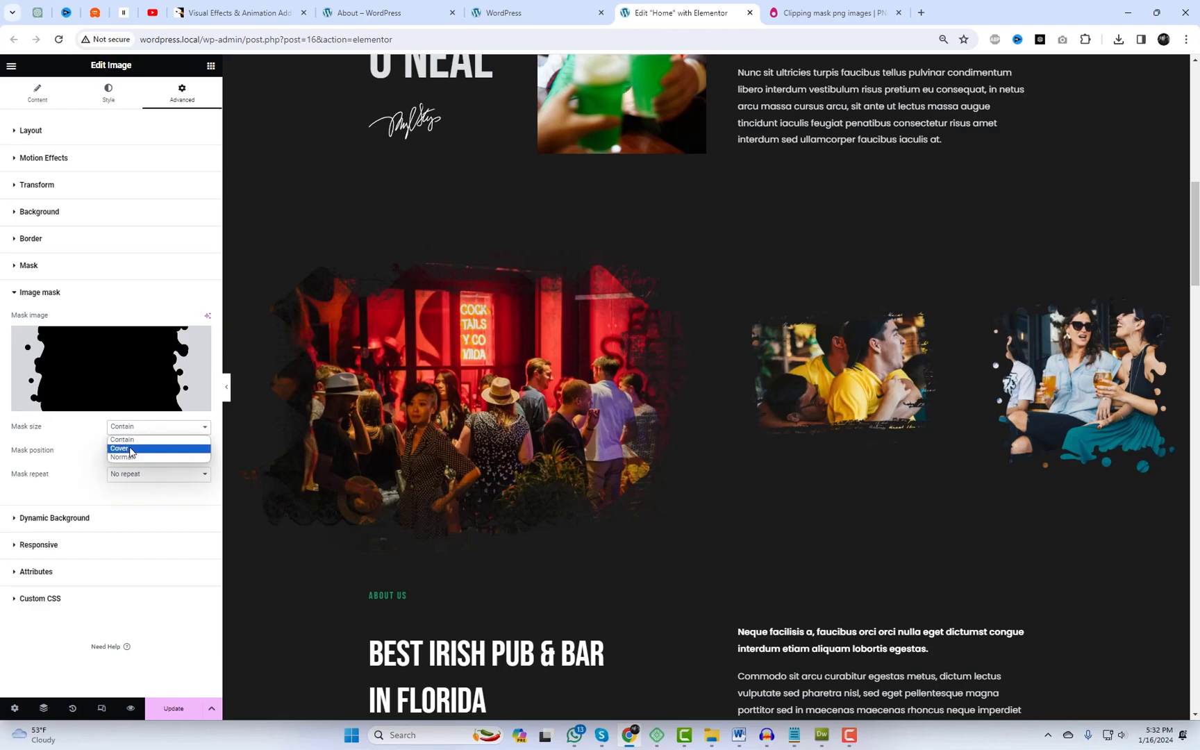
pyautogui.click(130, 449)
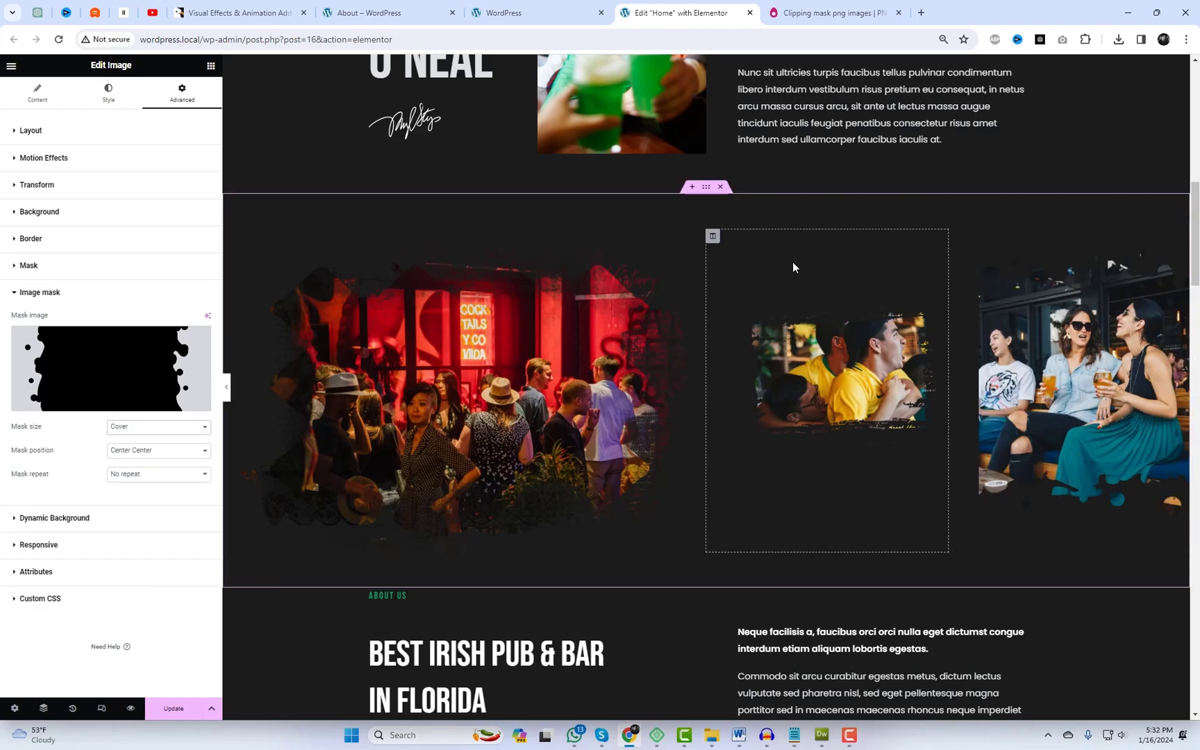
# Step: Give the section holding the three masked photos a Classic background in white #FFFFFF, and preview the home page
pyautogui.click(706, 188)
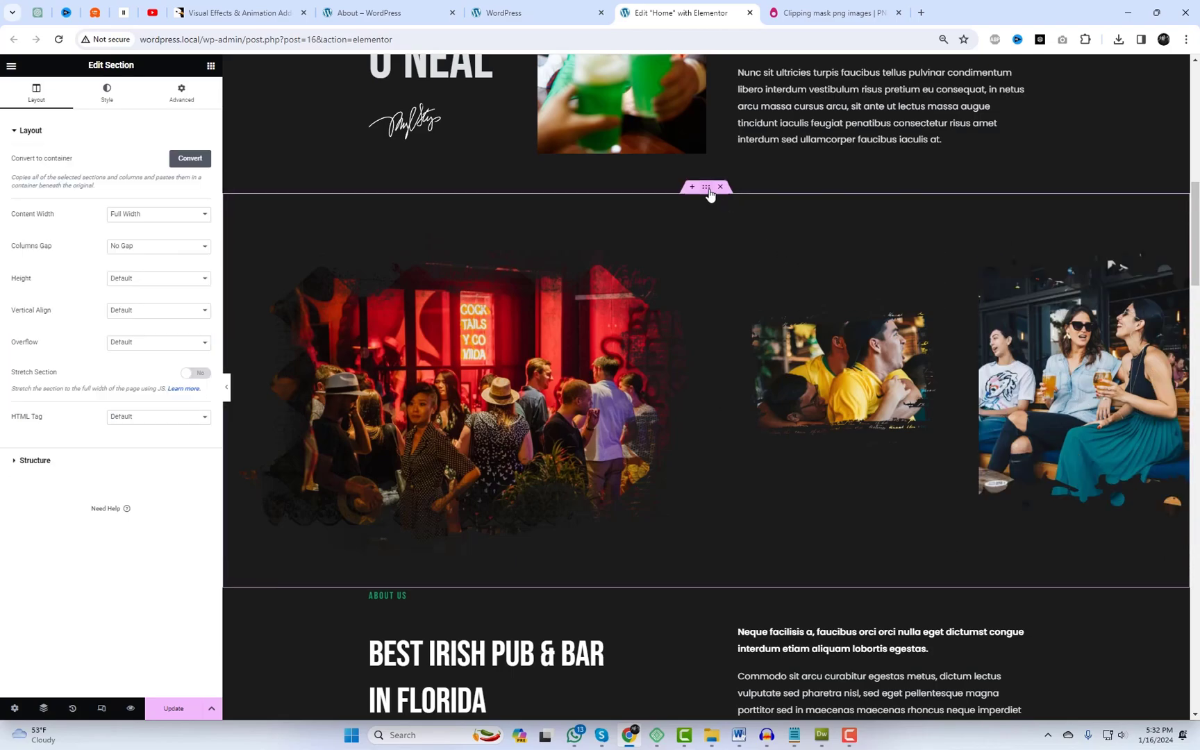
pyautogui.click(192, 104)
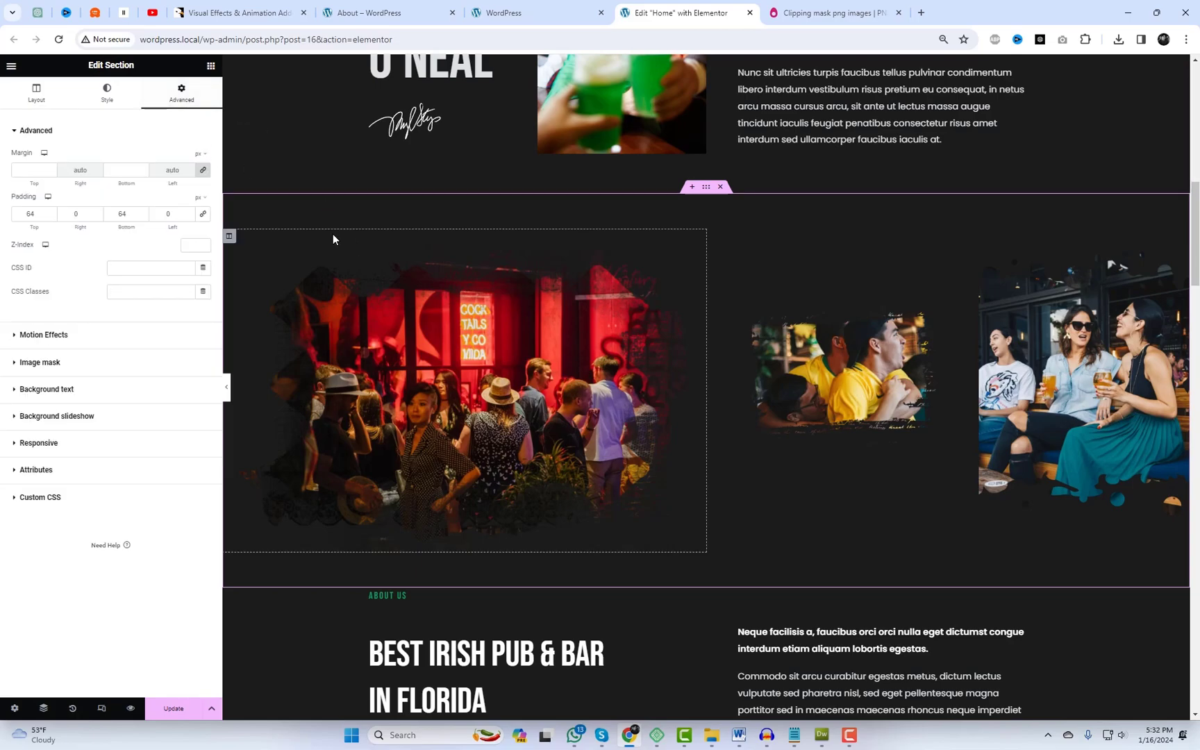
pyautogui.click(108, 104)
pyautogui.click(158, 184)
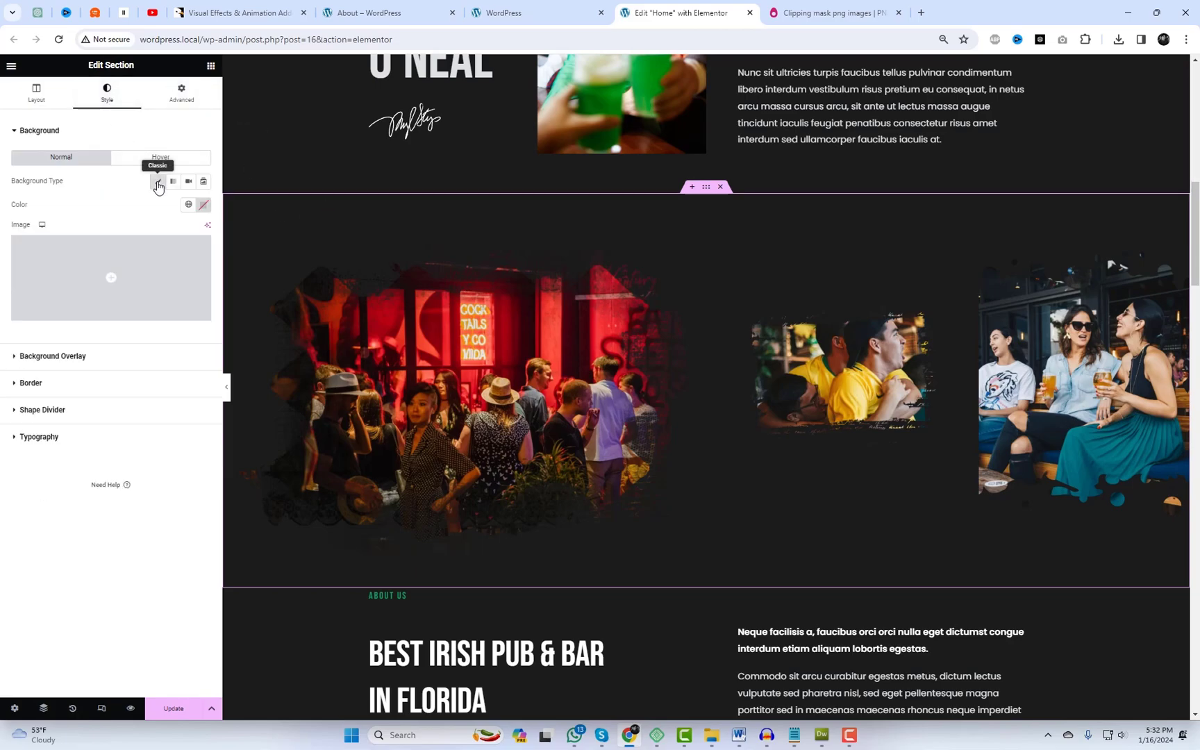
pyautogui.click(203, 206)
pyautogui.moveTo(208, 327); pyautogui.dragTo(126, 245)
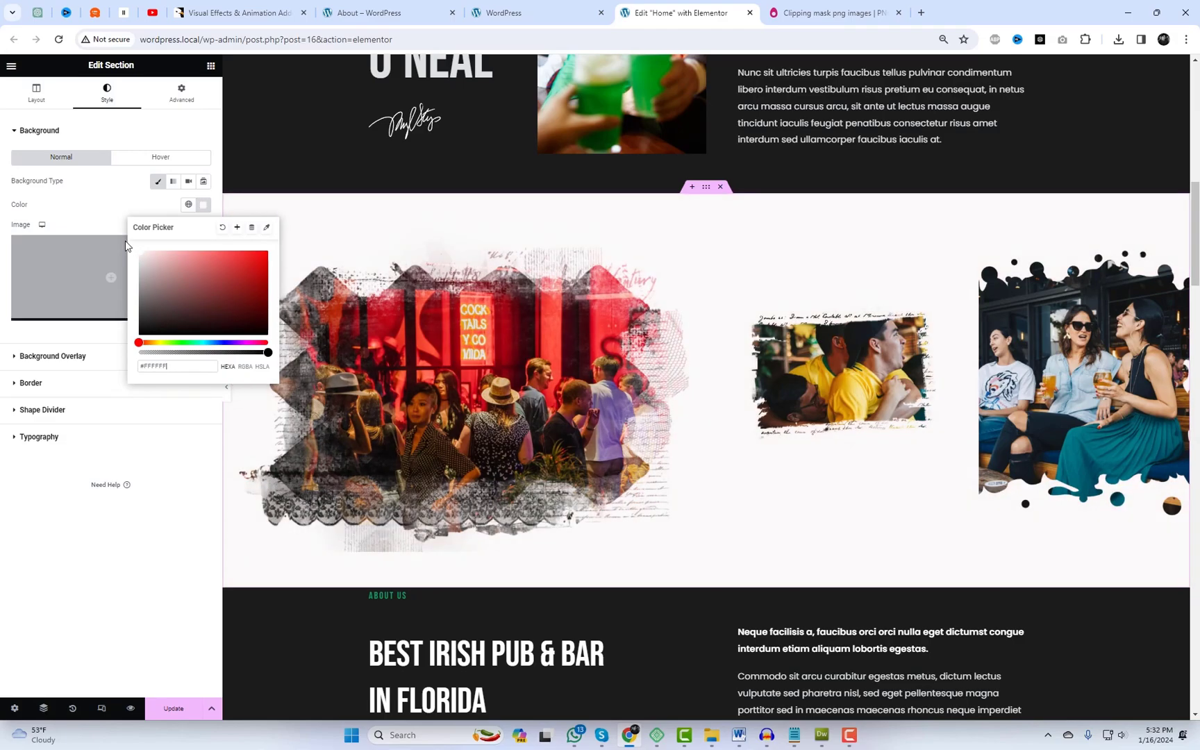
pyautogui.click(103, 200)
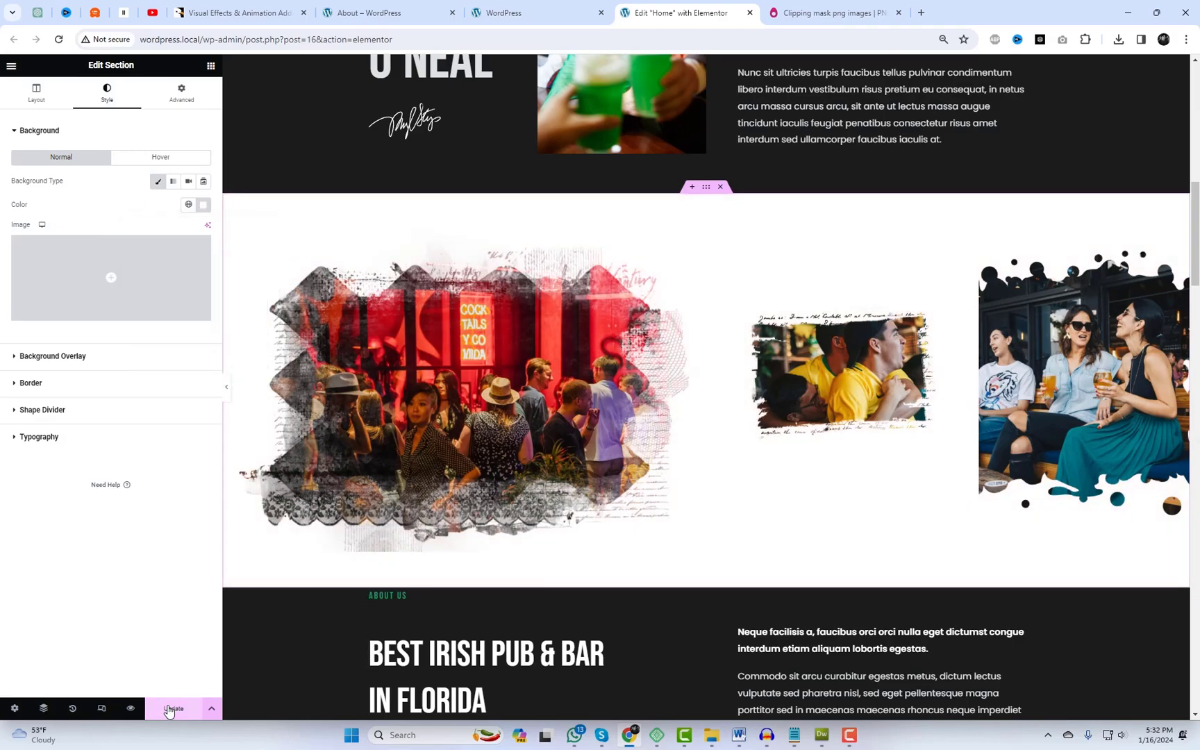
pyautogui.click(130, 709)
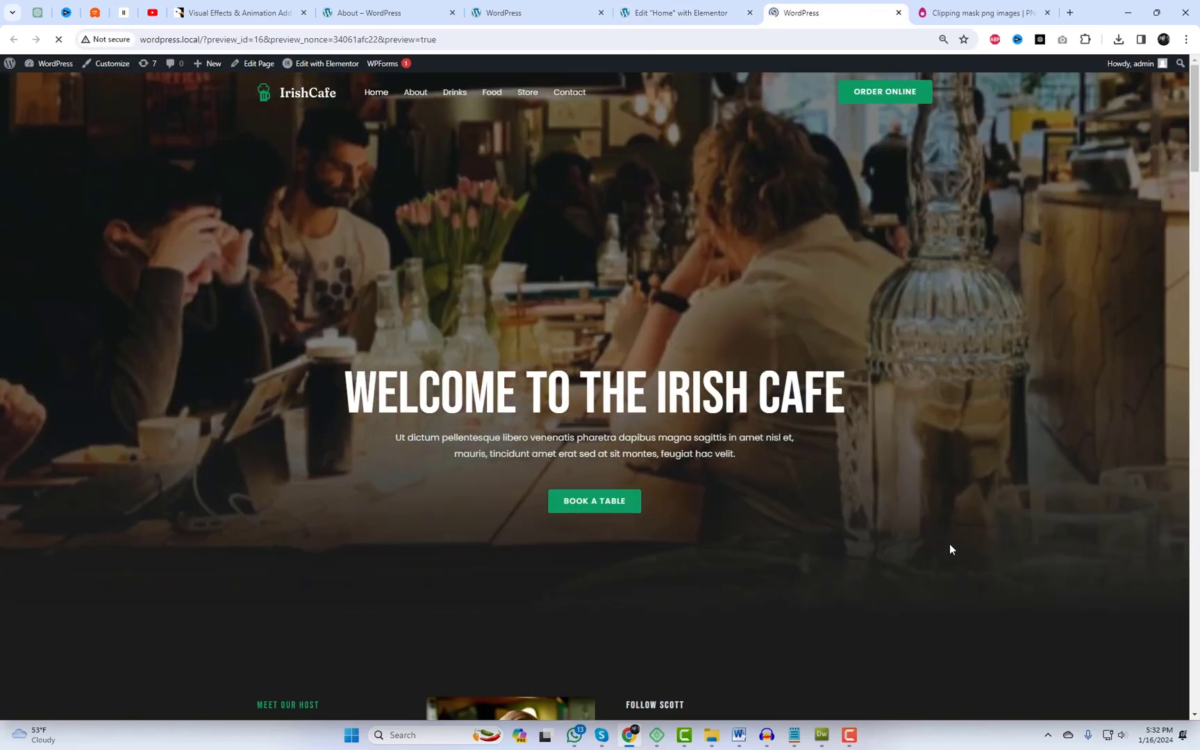
pyautogui.scroll(-10, 969, 539)
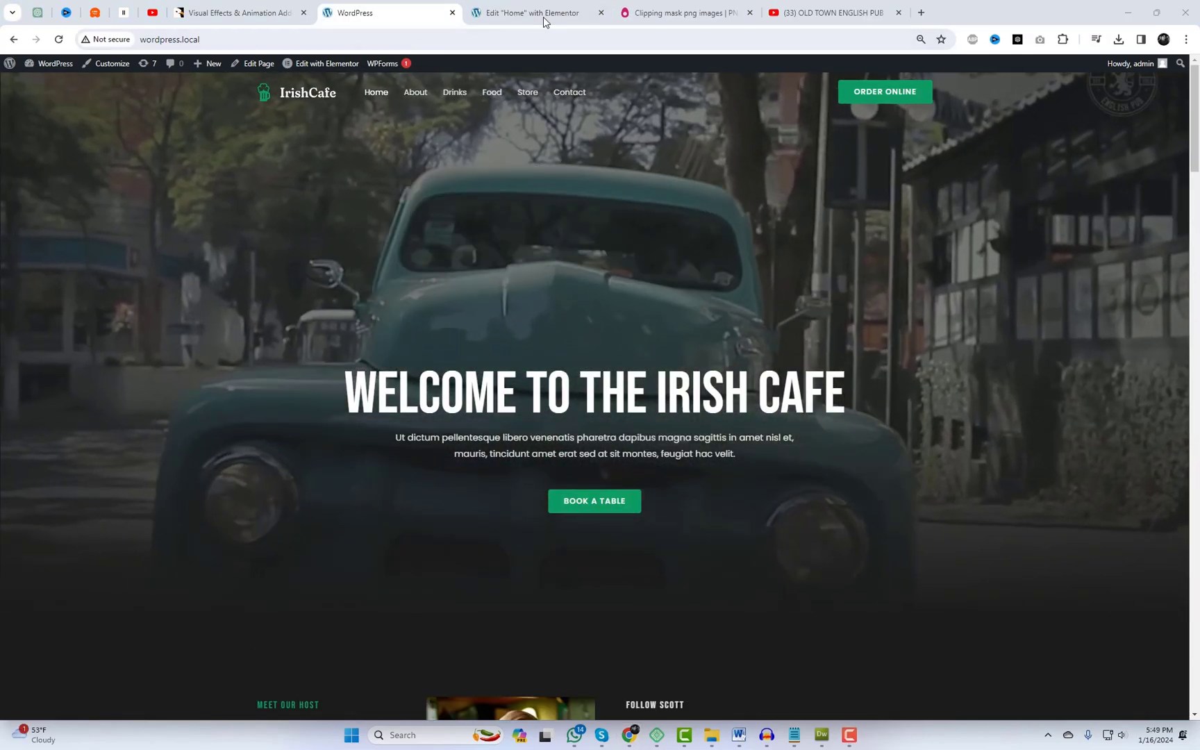
# Step: In the home page editor, apply the soft grunge-edged shape 3.png as image mask to the hero section with the video background
pyautogui.click(542, 14)
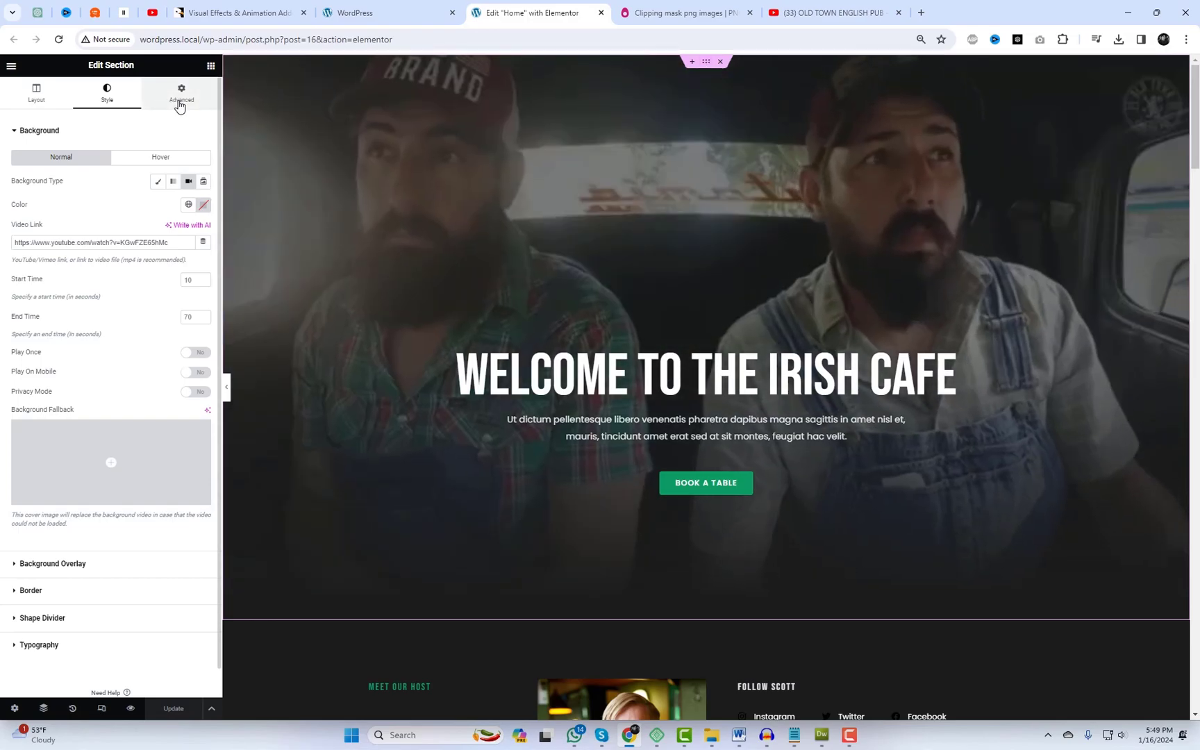
pyautogui.click(165, 104)
pyautogui.click(124, 359)
pyautogui.click(119, 271)
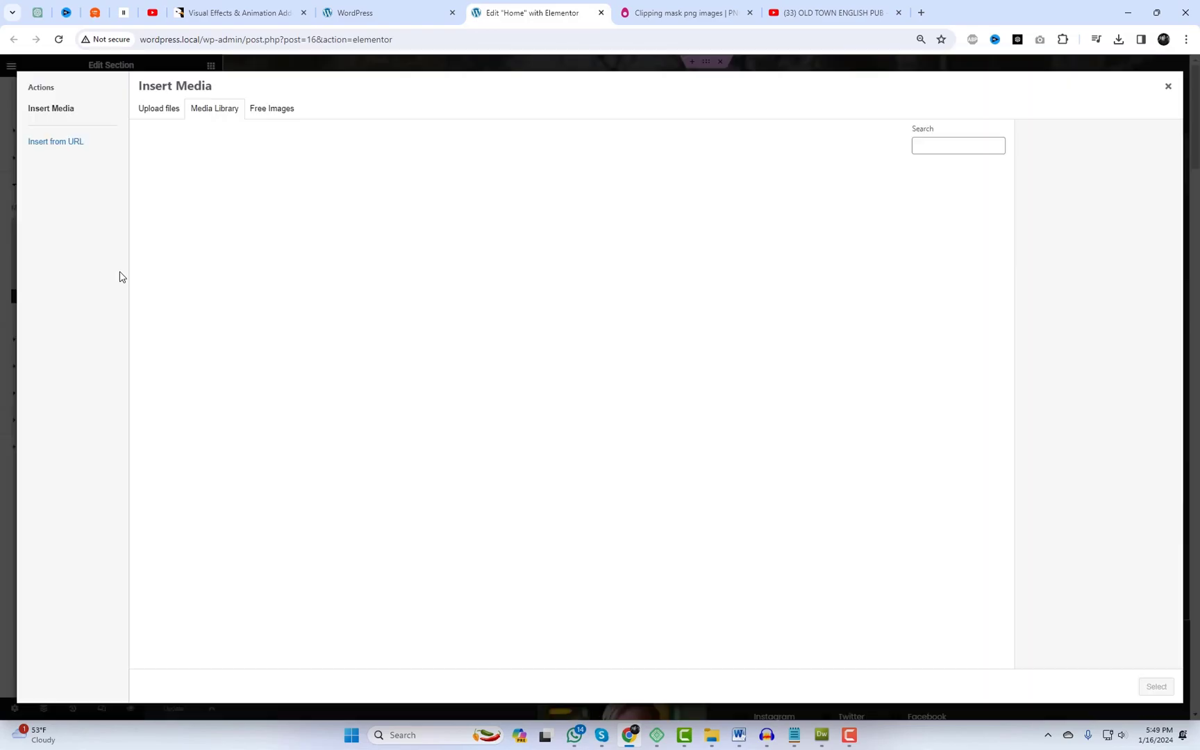
pyautogui.click(265, 231)
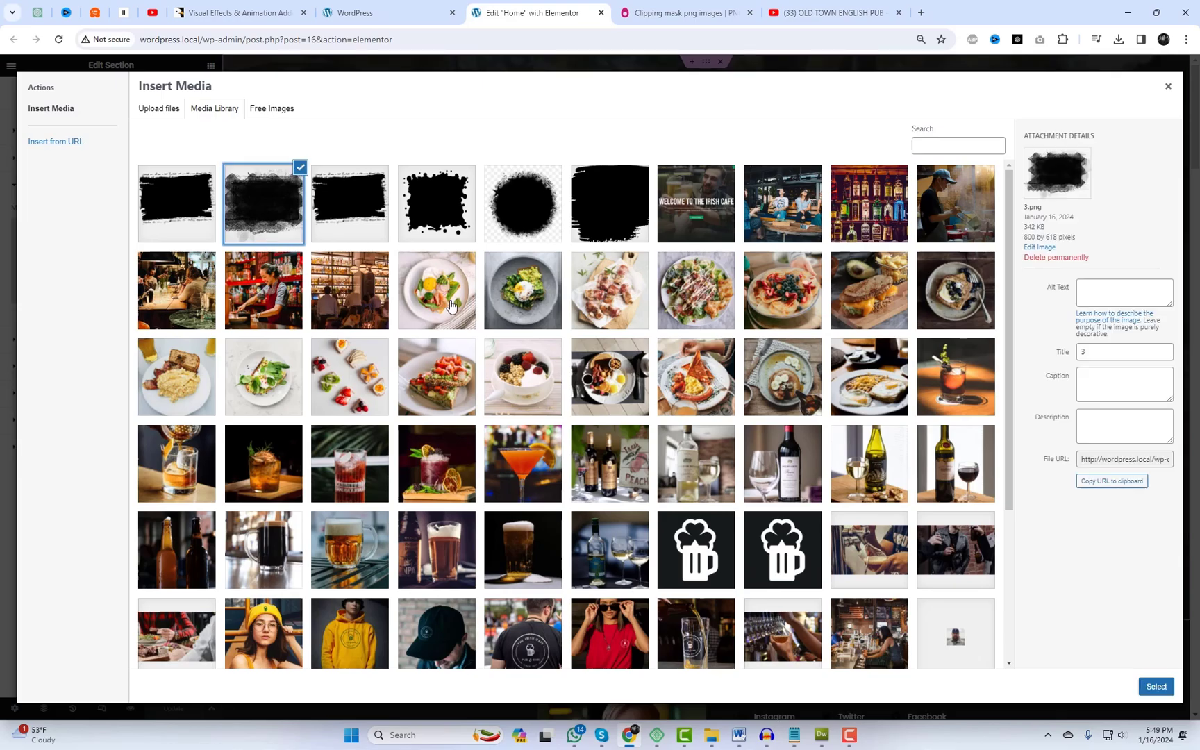
pyautogui.click(1157, 688)
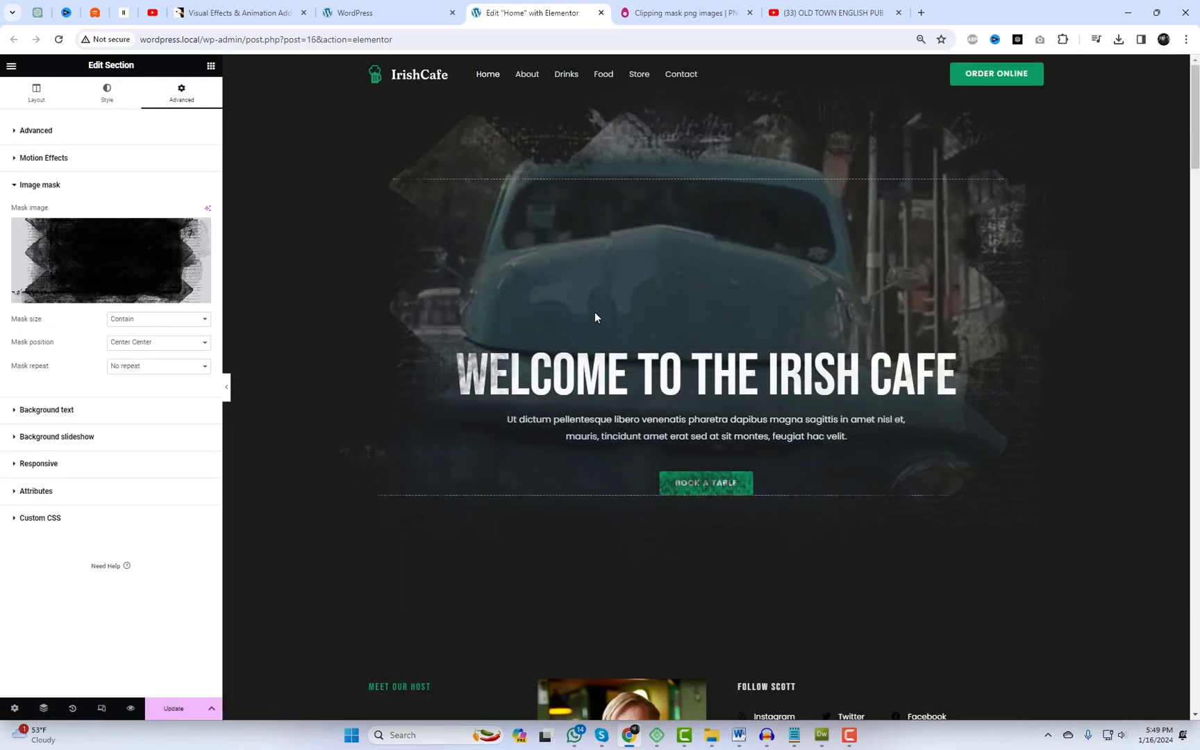
# Step: Set the hero section's mask size to Cover and update the page
pyautogui.click(175, 319)
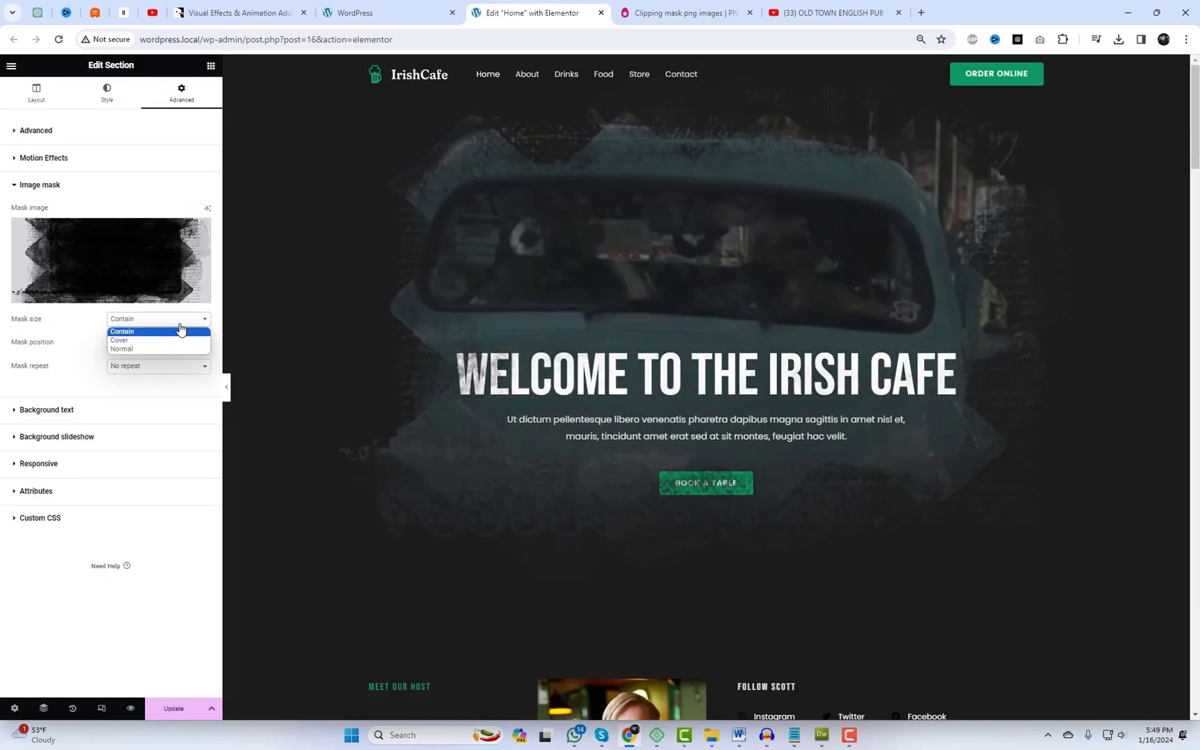
pyautogui.click(168, 340)
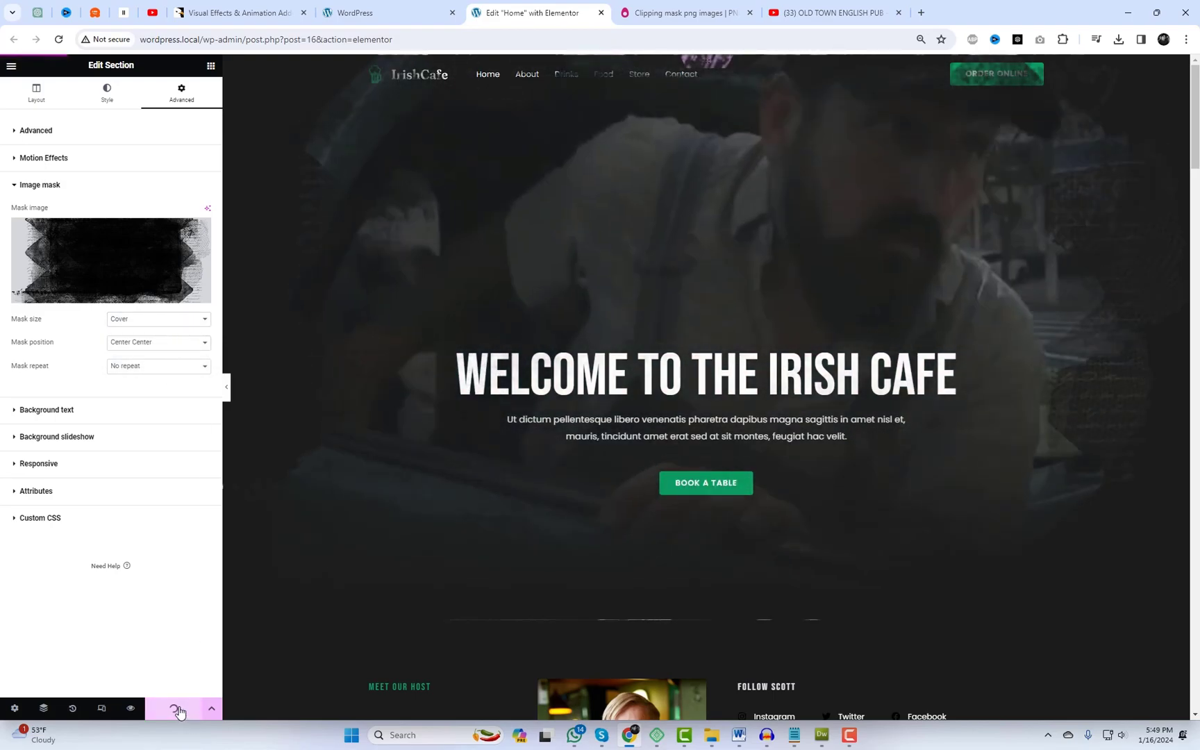
pyautogui.click(174, 708)
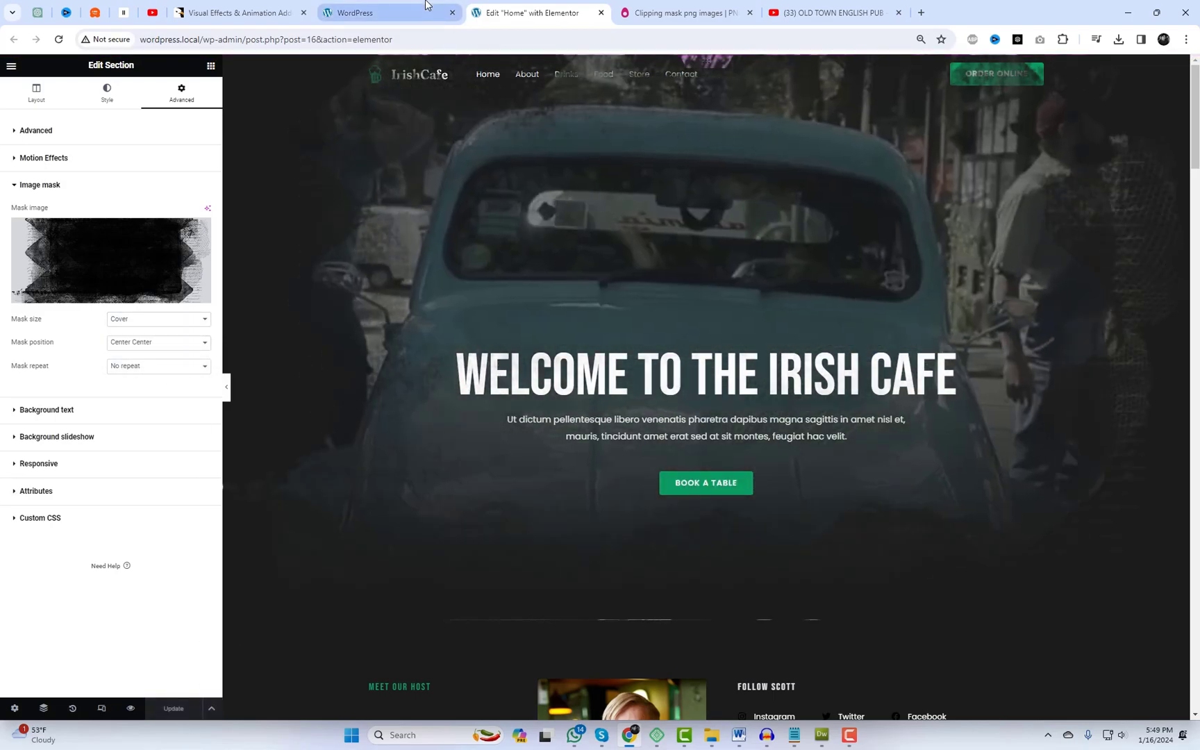
# Step: Reload the live home page to check the masked video hero section
pyautogui.click(361, 13)
pyautogui.rightClick(615, 176)
pyautogui.click(672, 212)
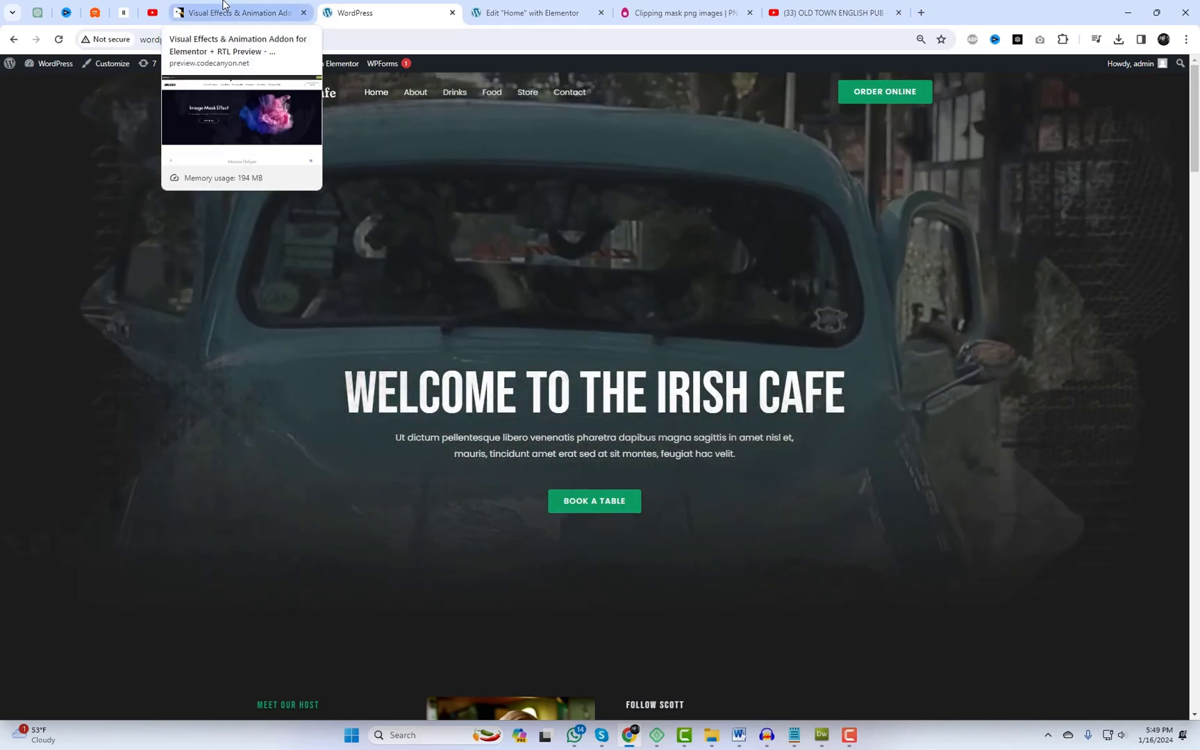
# Step: Switch to the plugin's demo page and examine the image effect samples from Waves through Smudge
pyautogui.click(224, 5)
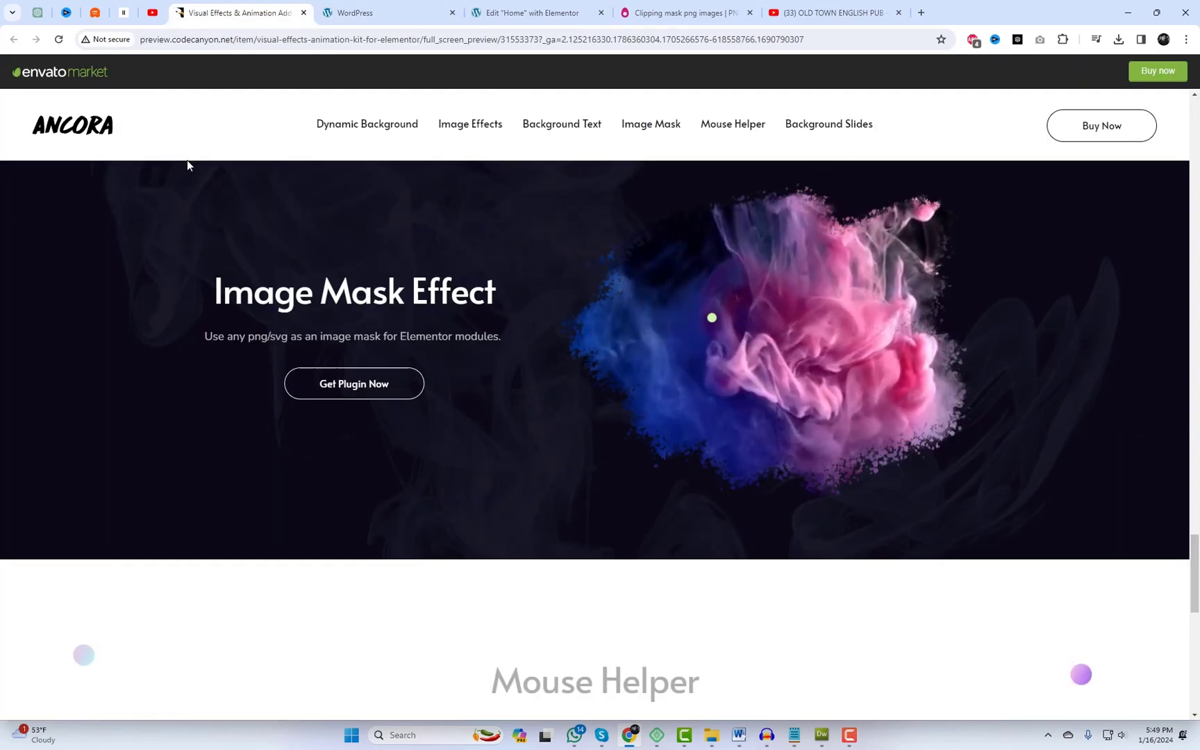
pyautogui.moveTo(1192, 606); pyautogui.dragTo(1194, 330)
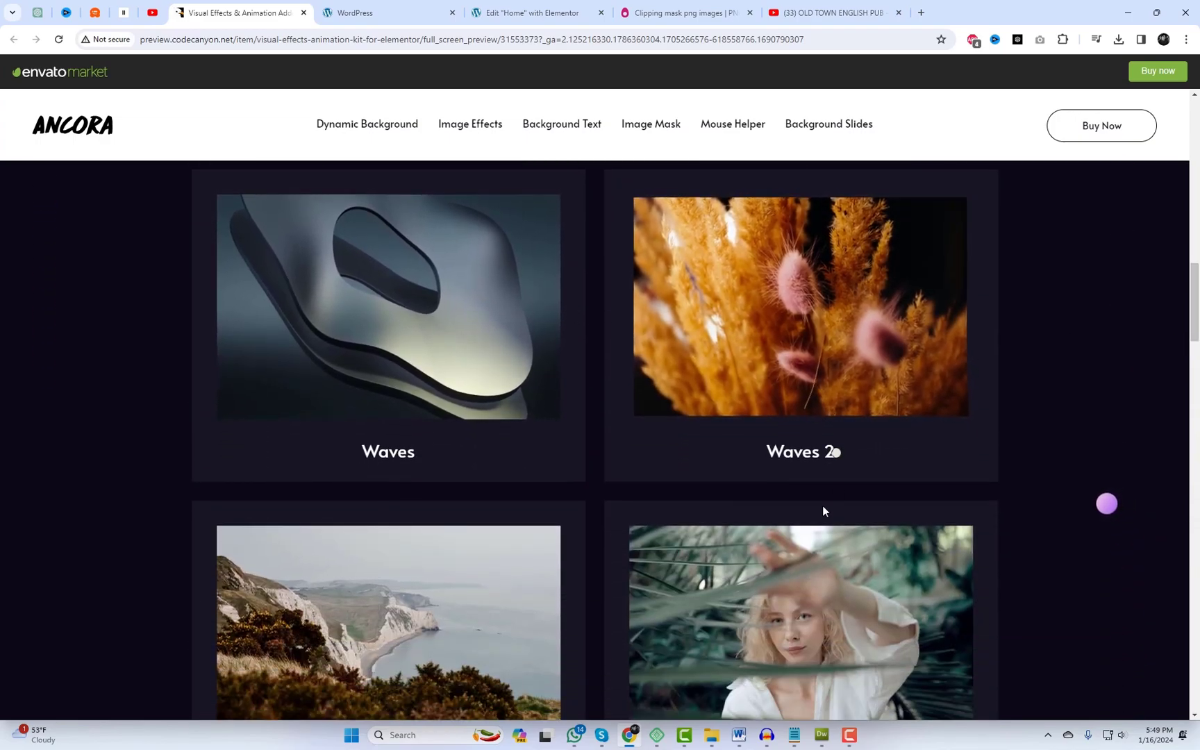
pyautogui.scroll(-1, 824, 503)
pyautogui.scroll(-1, 822, 517)
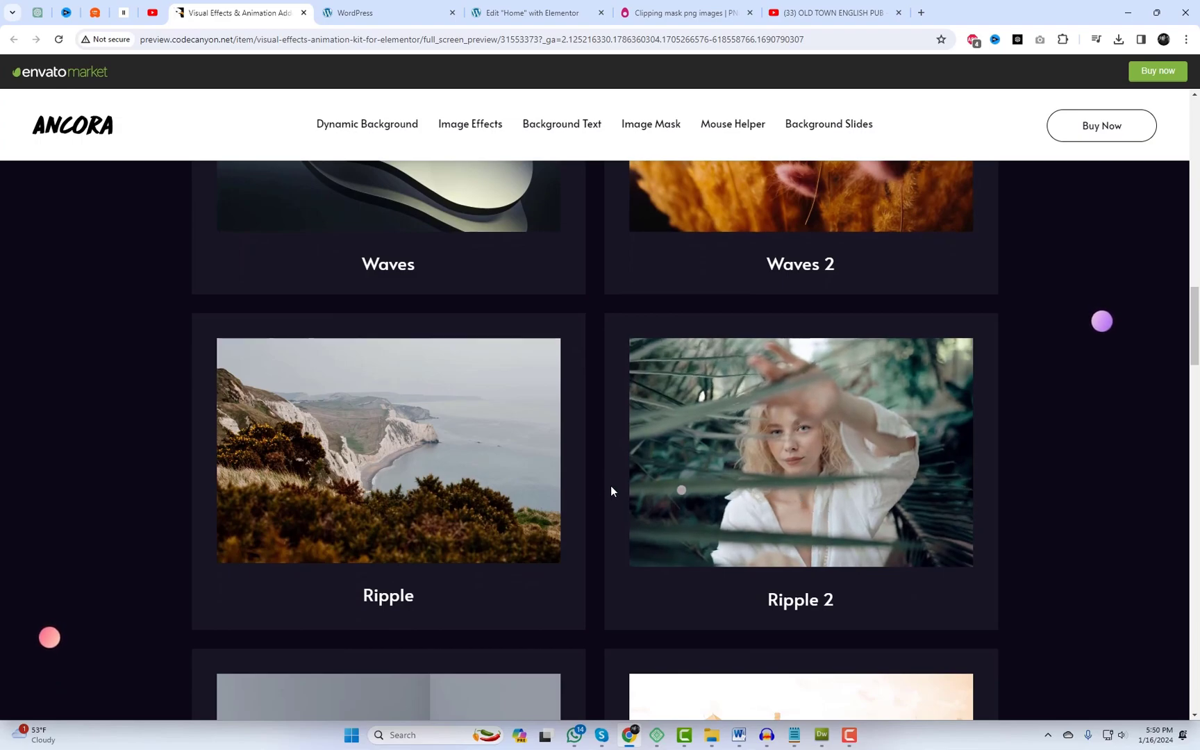
pyautogui.scroll(-3, 446, 468)
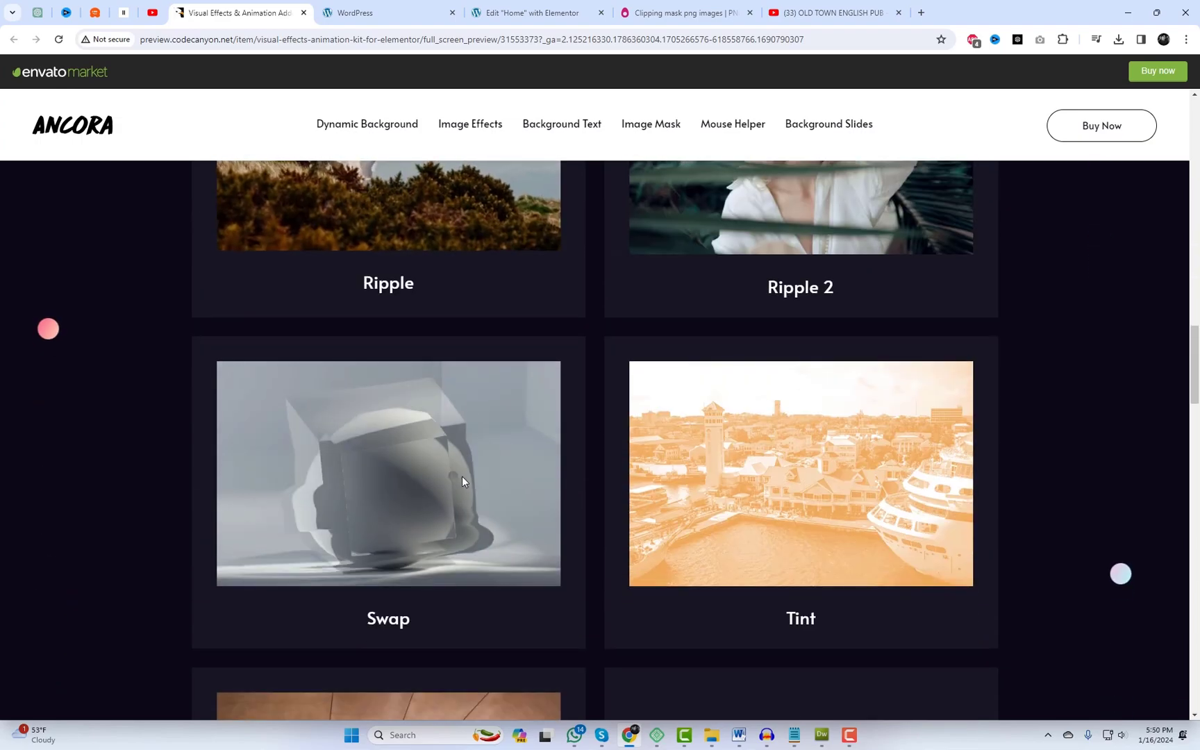
pyautogui.scroll(-3, 753, 482)
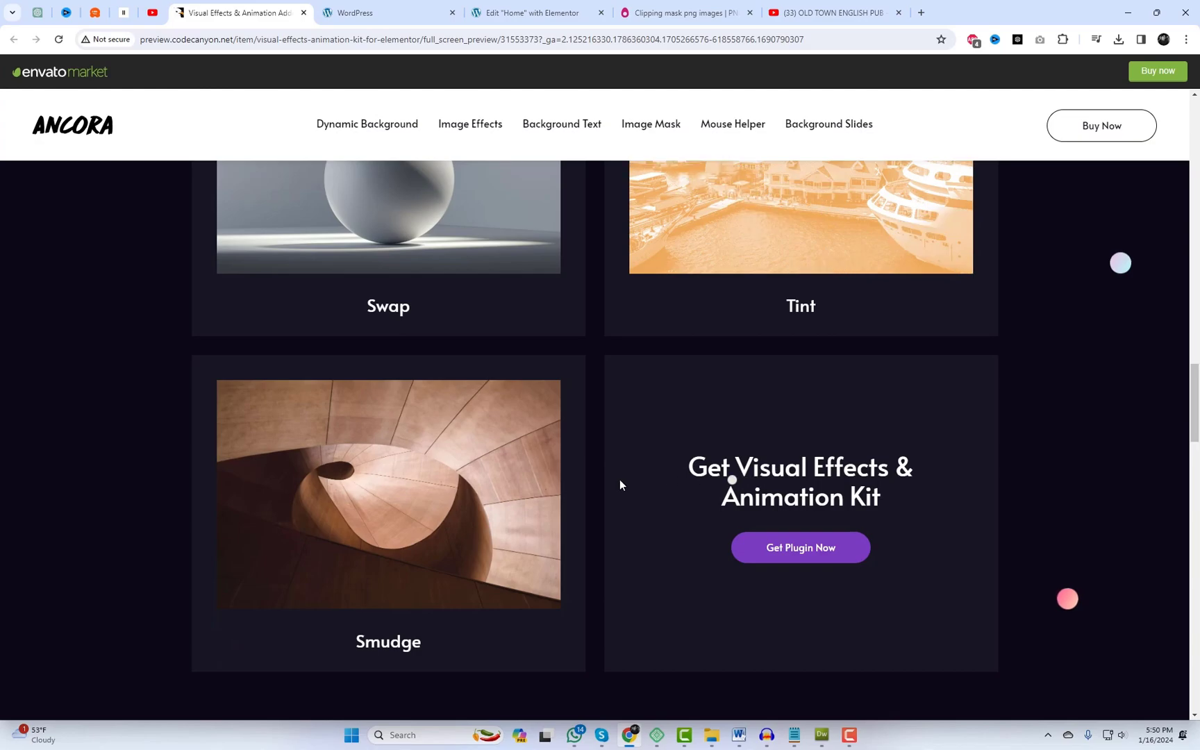
pyautogui.scroll(-1, 428, 485)
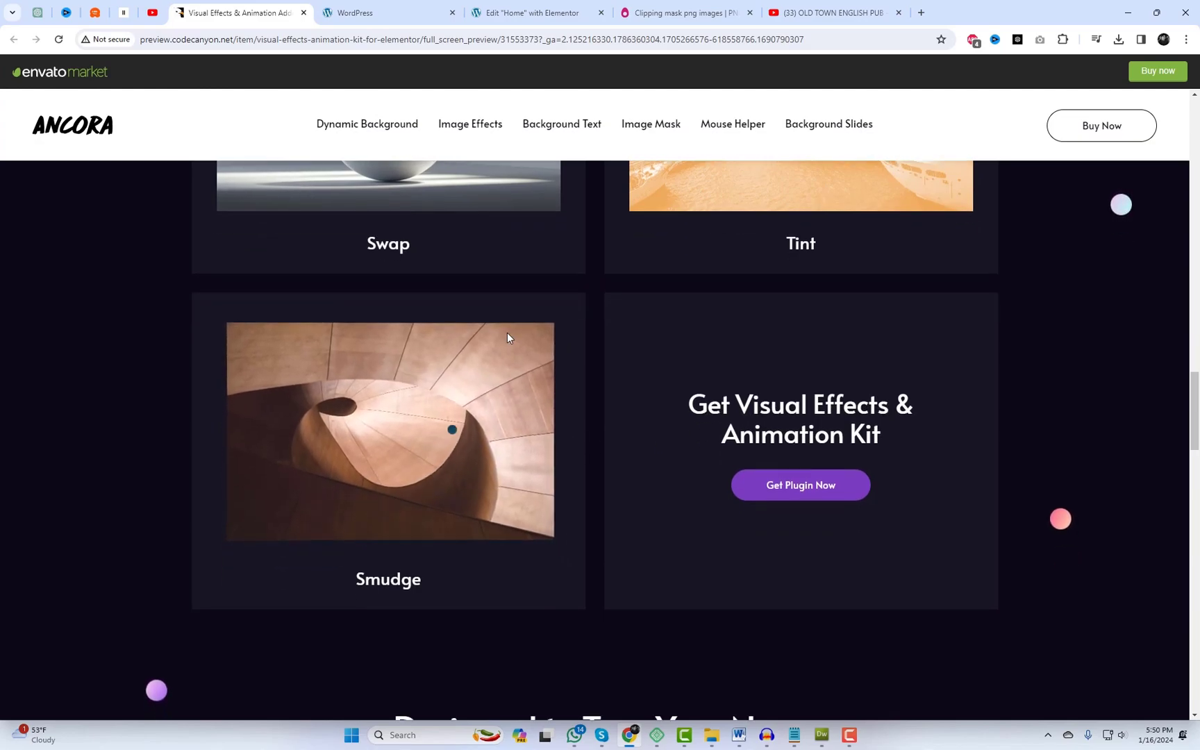